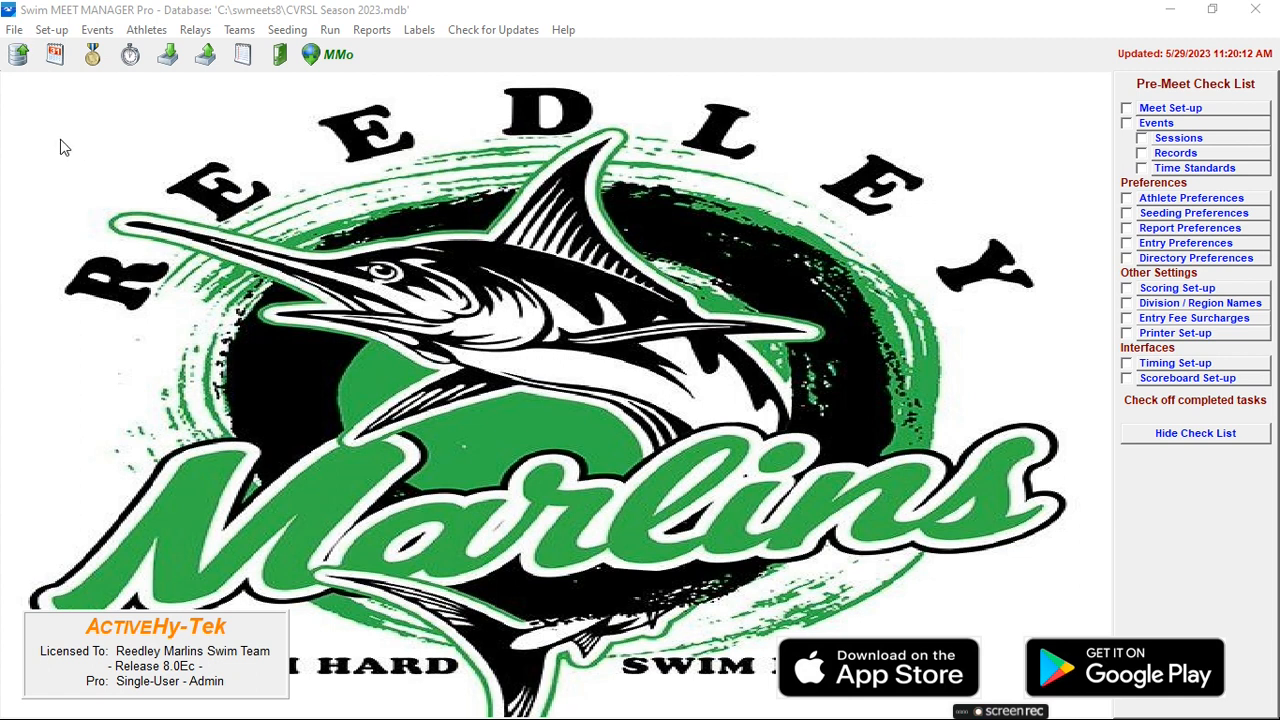
- Use File > Save As and enter 'Porterville Neptunite @ Reedley Marlins' as the new database name
left_click(14, 31)
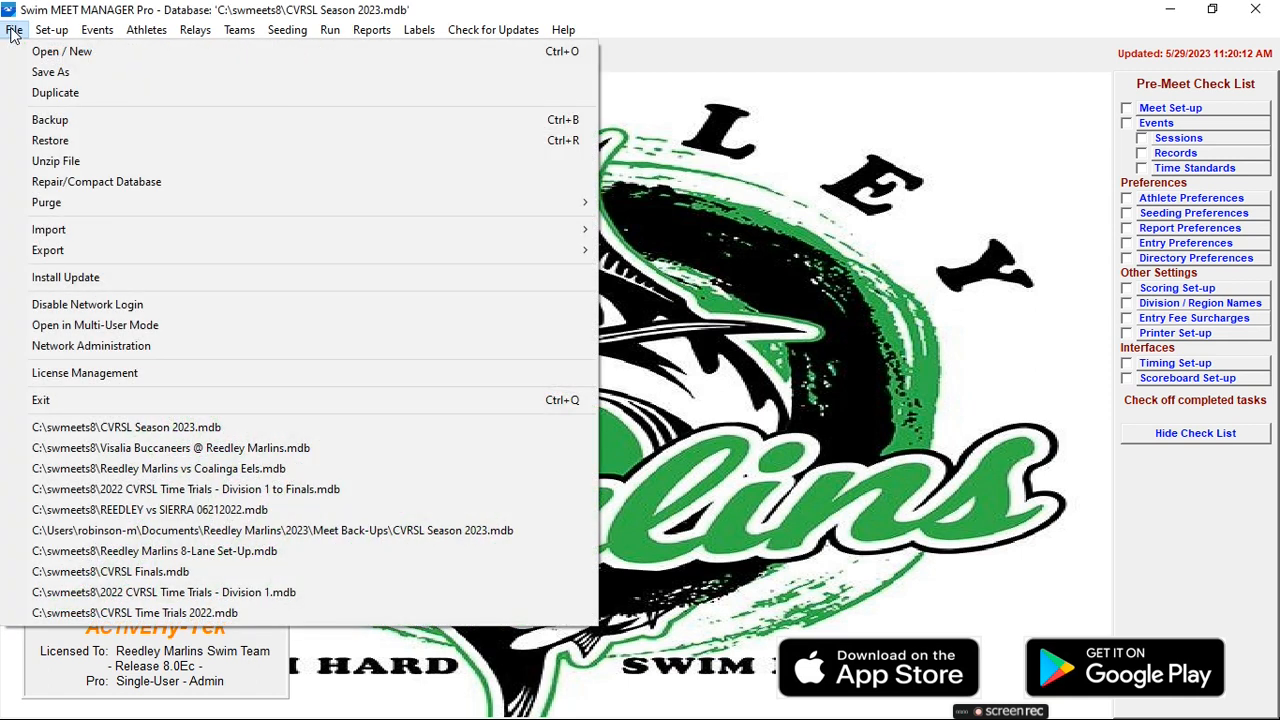
left_click(41, 78)
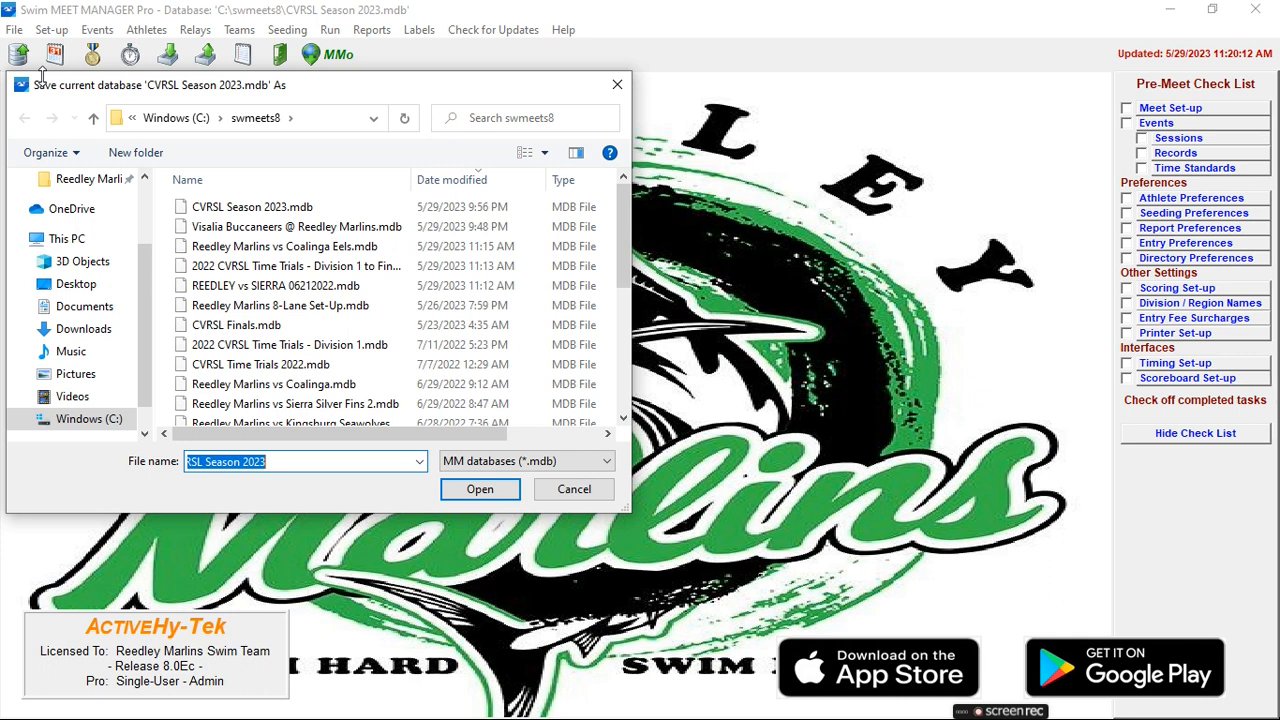
type("PO")
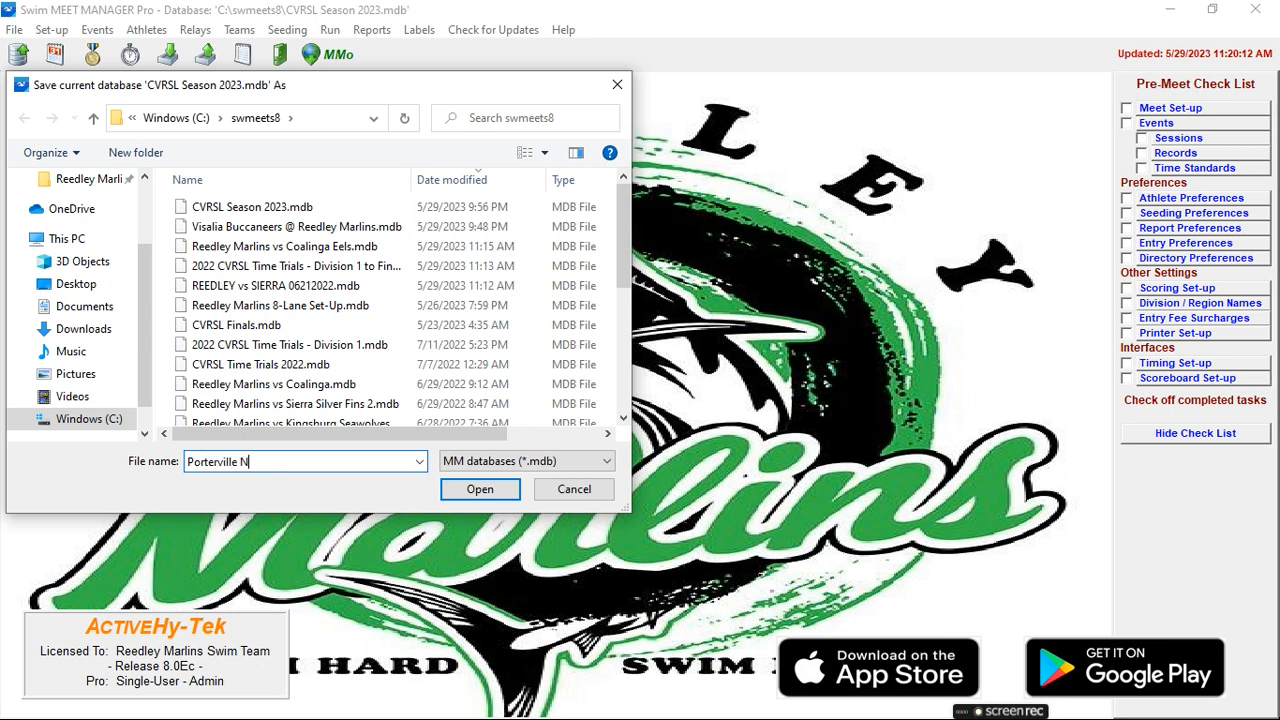
type("rterville Neptunite @")
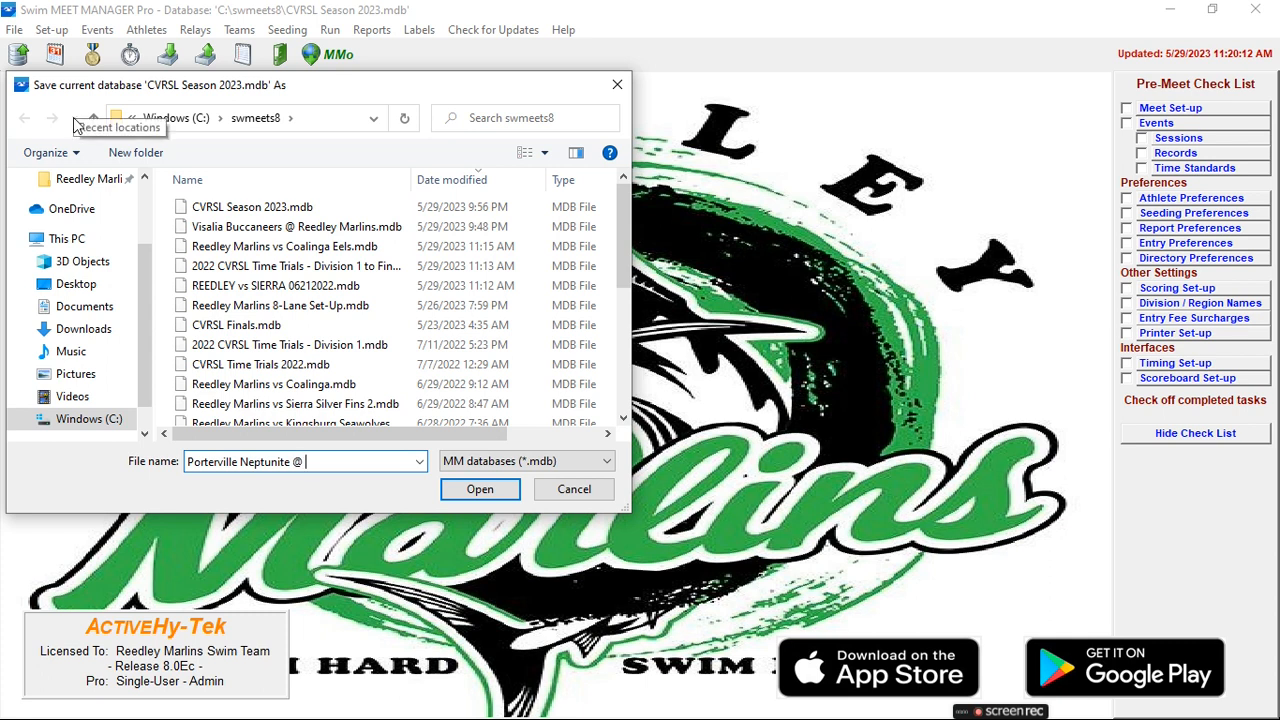
type(" Reeldey")
type(" Marlin")
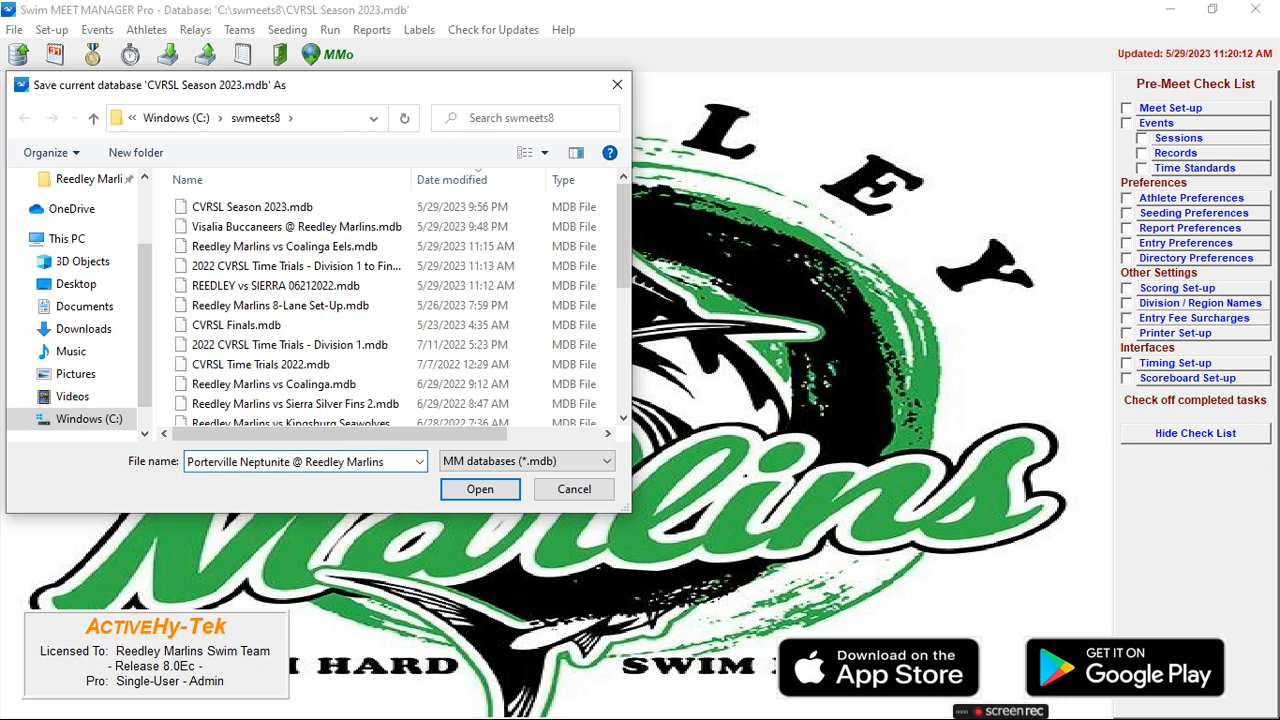
type("s")
- Confirm saving the new meet database and log in to open it
left_click(480, 489)
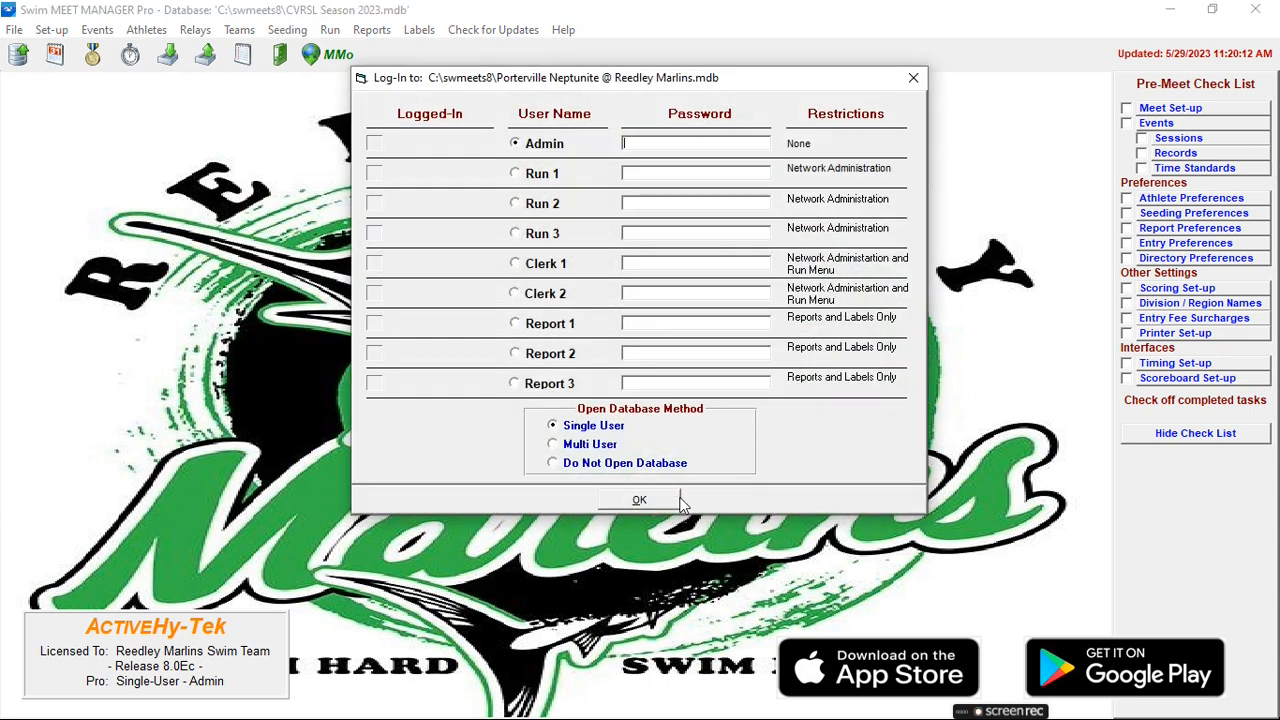
left_click(639, 500)
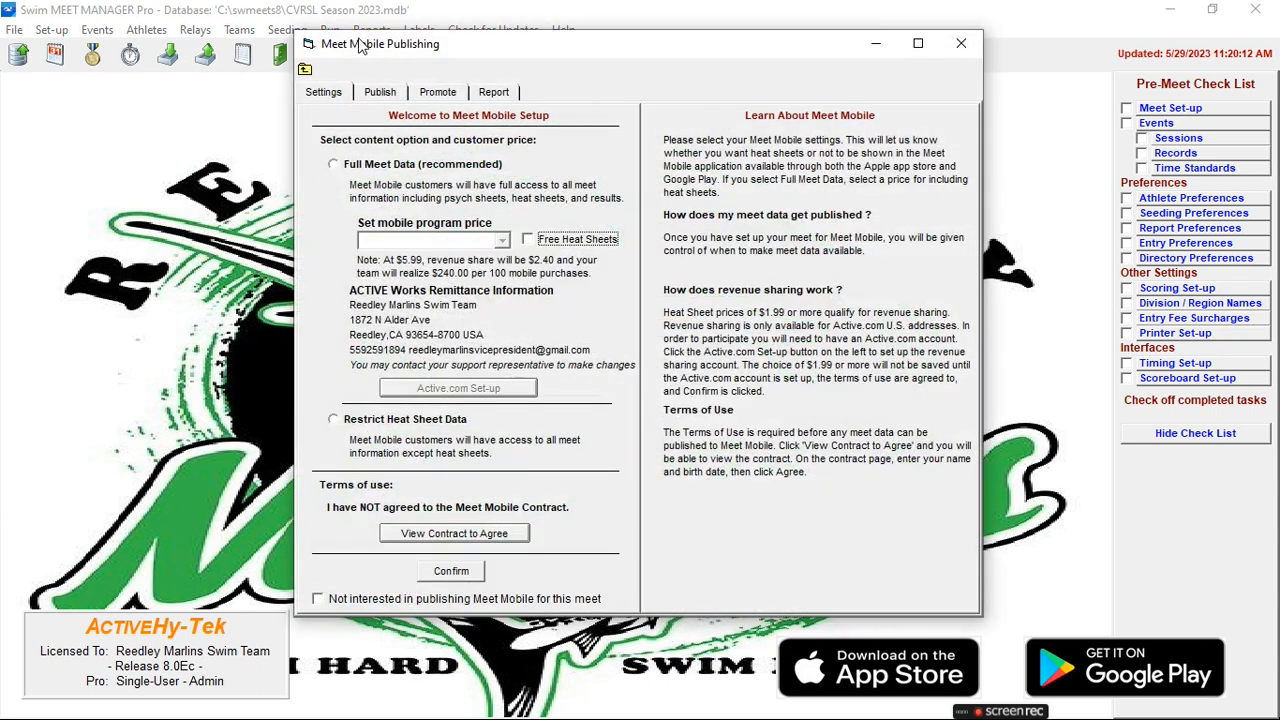
left_click(339, 94)
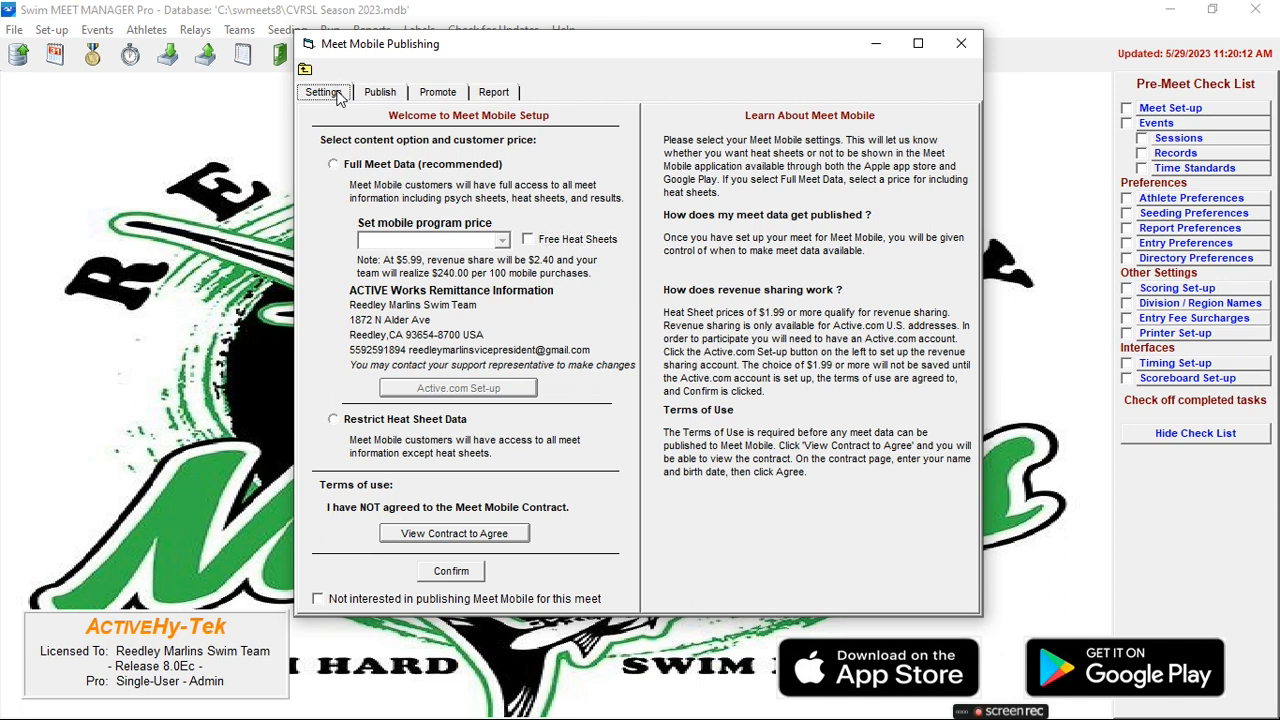
- Enable free heat sheets on Meet Mobile and agree to the contract with a name and birth date
left_click(528, 240)
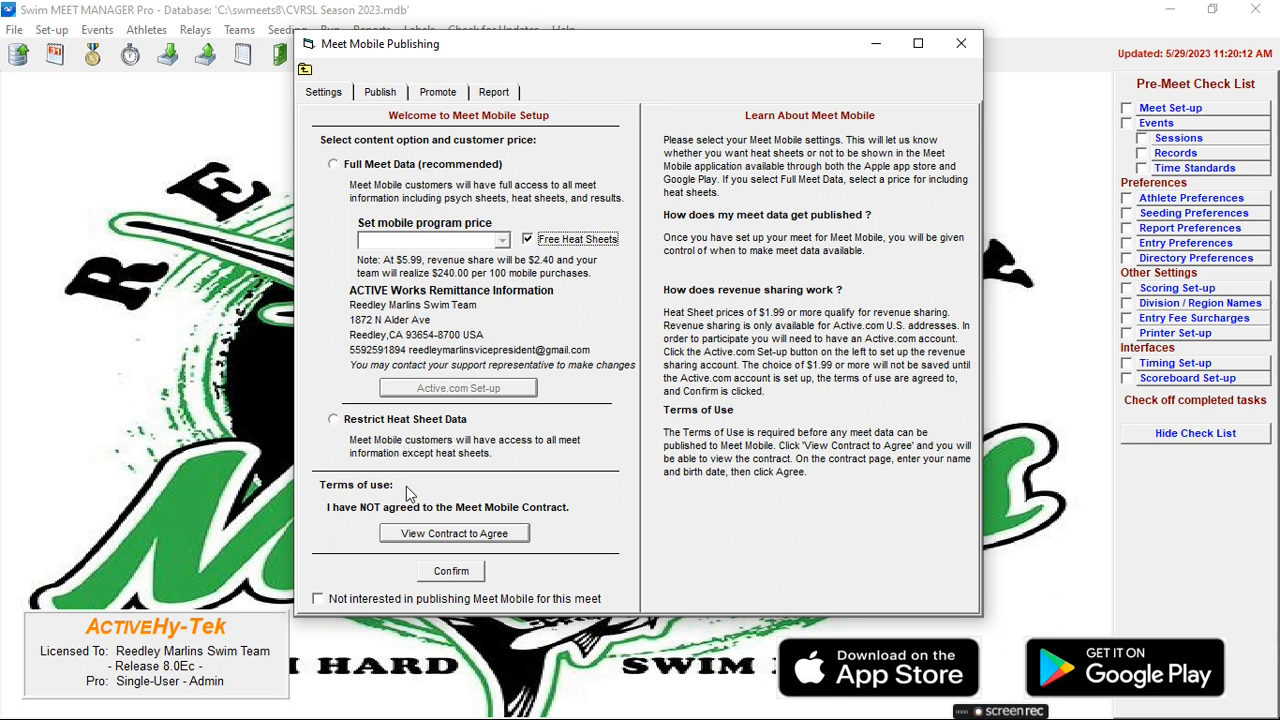
left_click(429, 538)
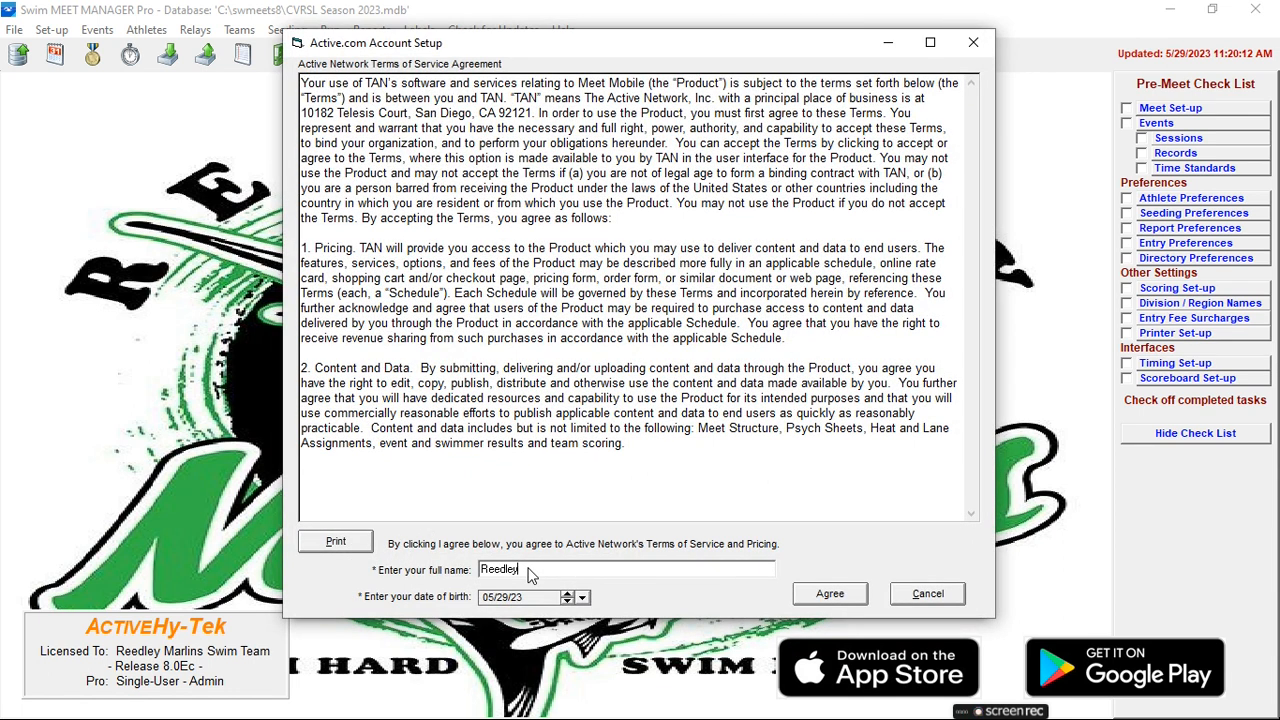
type("Reedley Marlins")
left_click(489, 597)
left_click(809, 592)
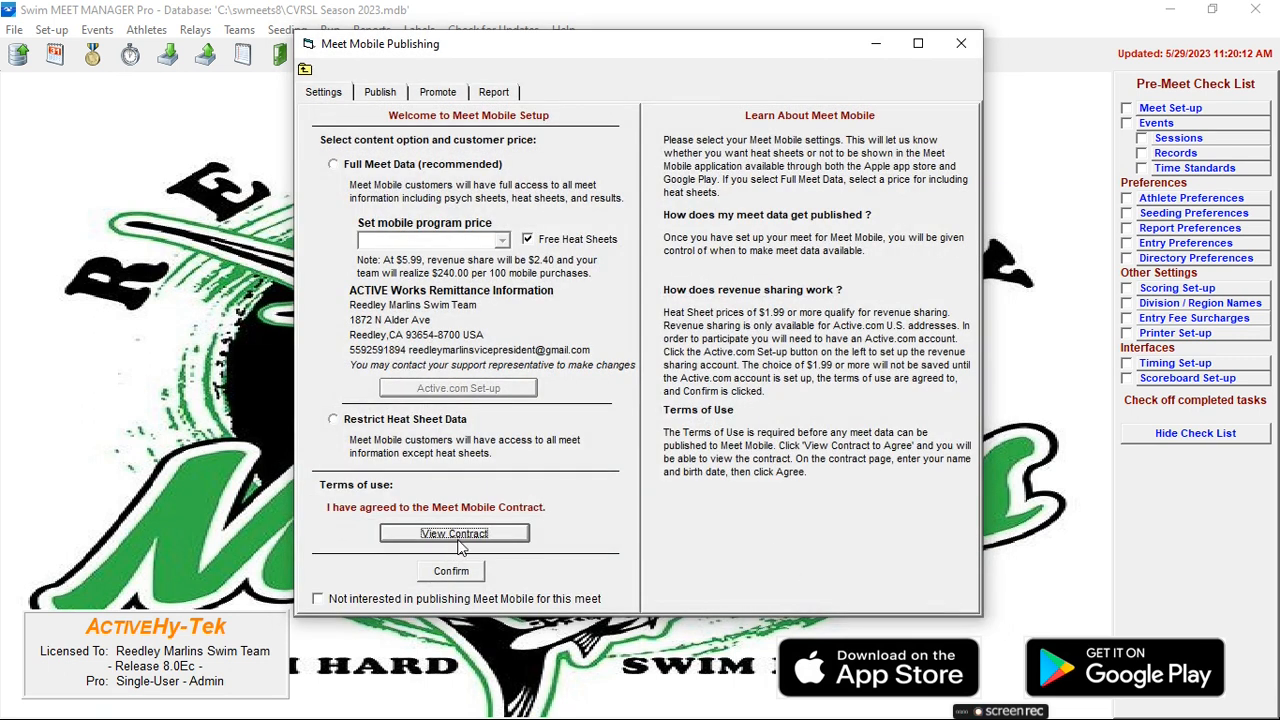
- Confirm the Meet Mobile settings, answer Yes to the heat sheet prompt, and close Meet Mobile Publishing after reviewing the Publish page
left_click(447, 578)
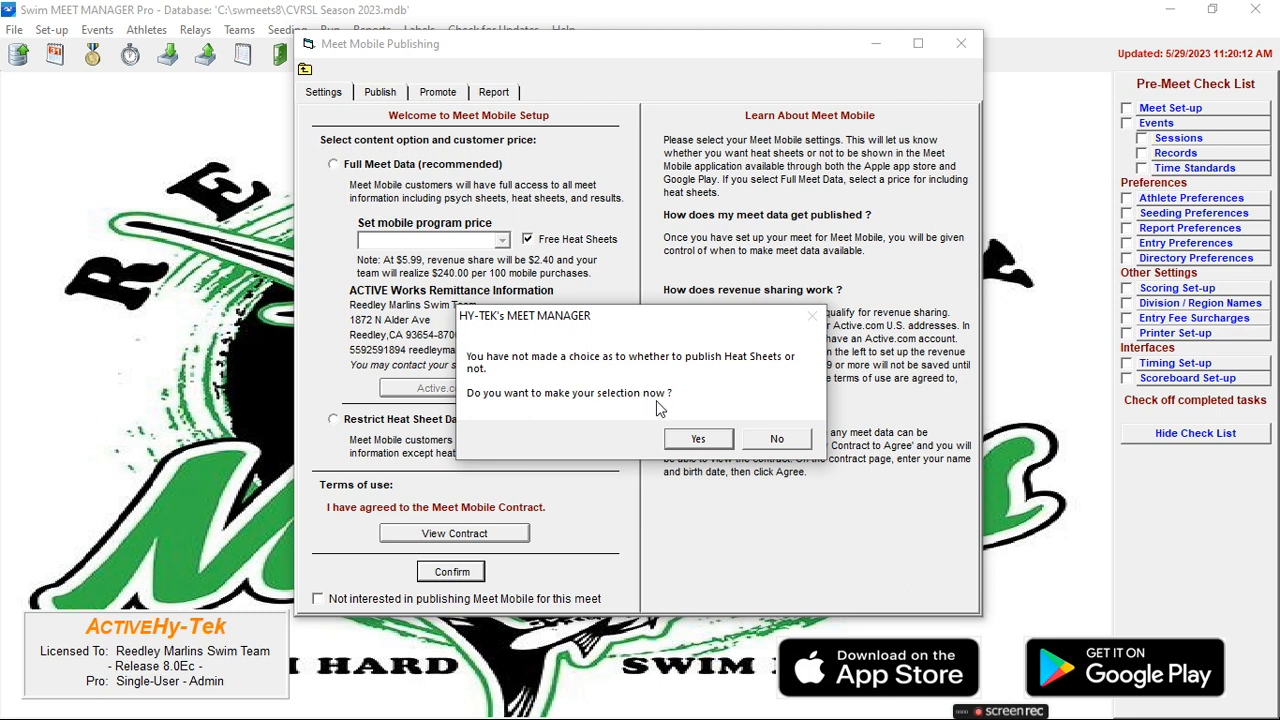
left_click(702, 440)
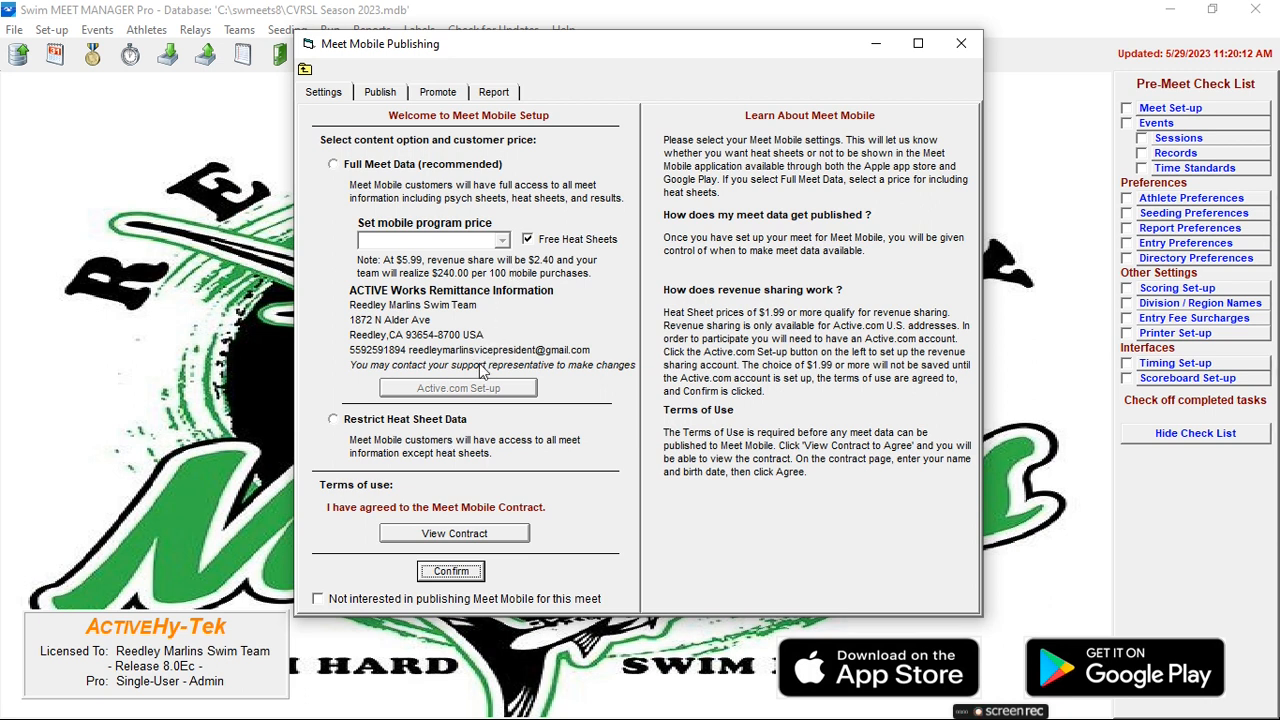
left_click(458, 572)
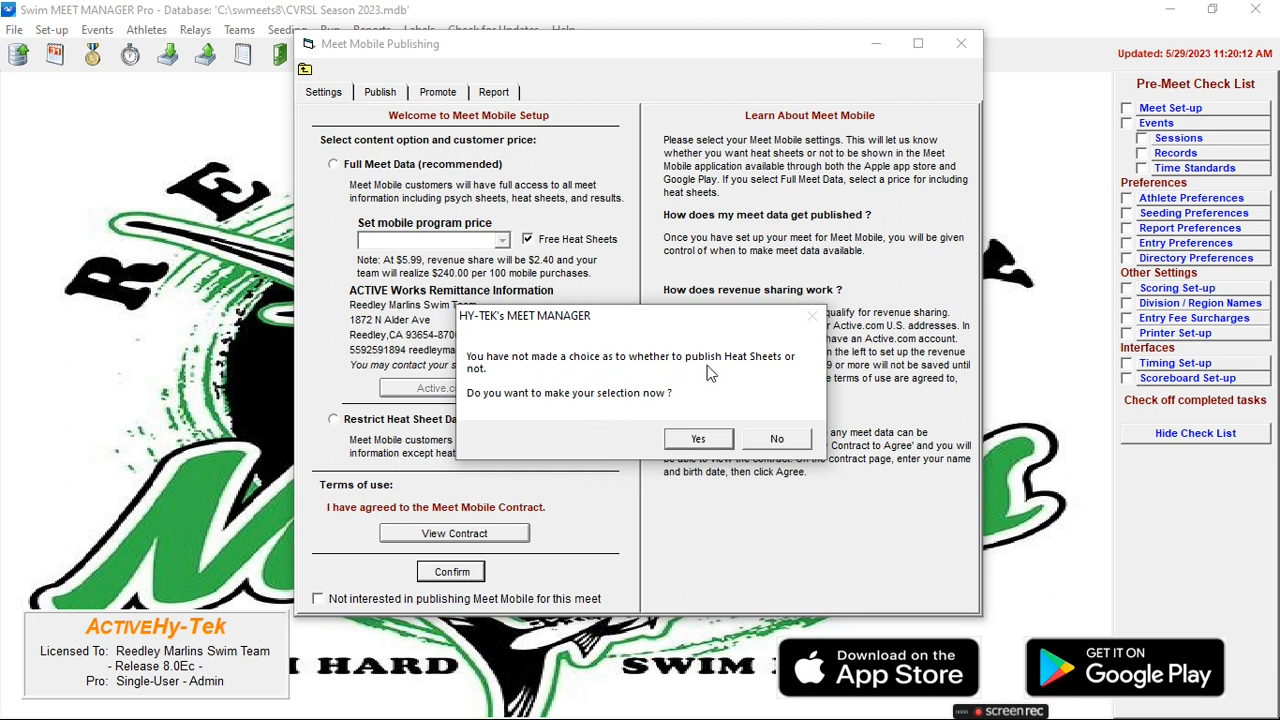
left_click(705, 440)
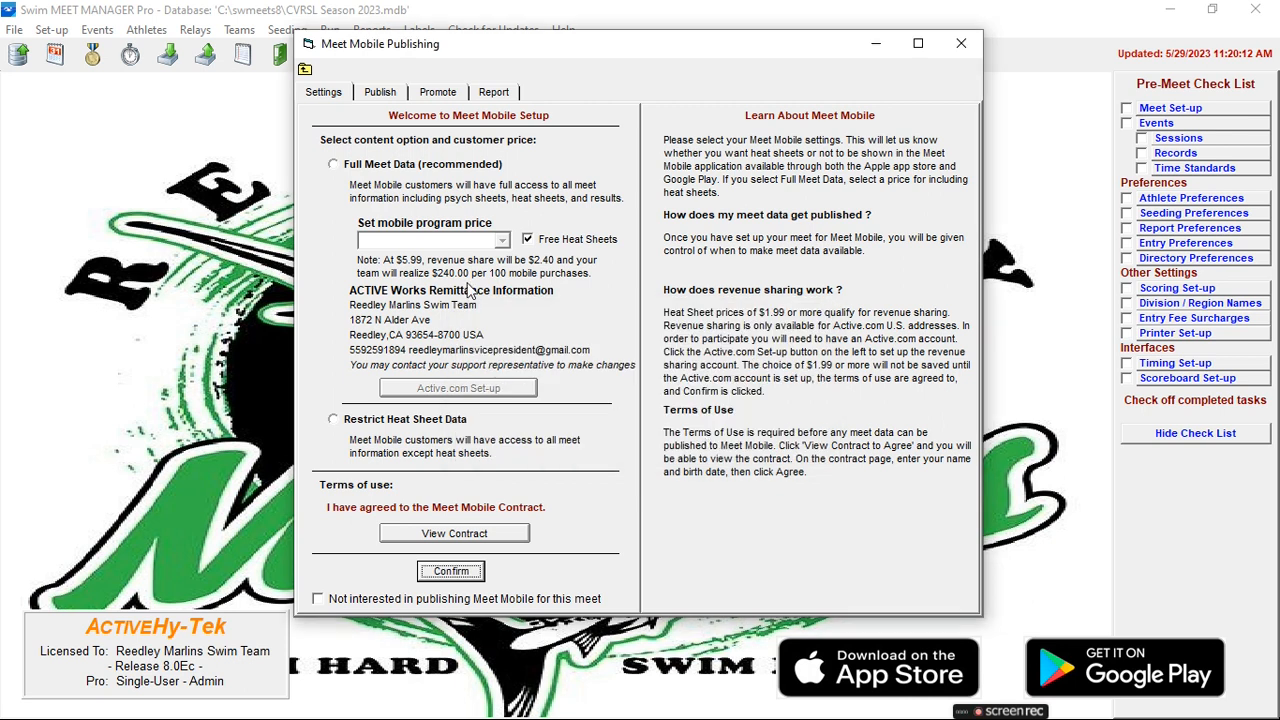
left_click(381, 96)
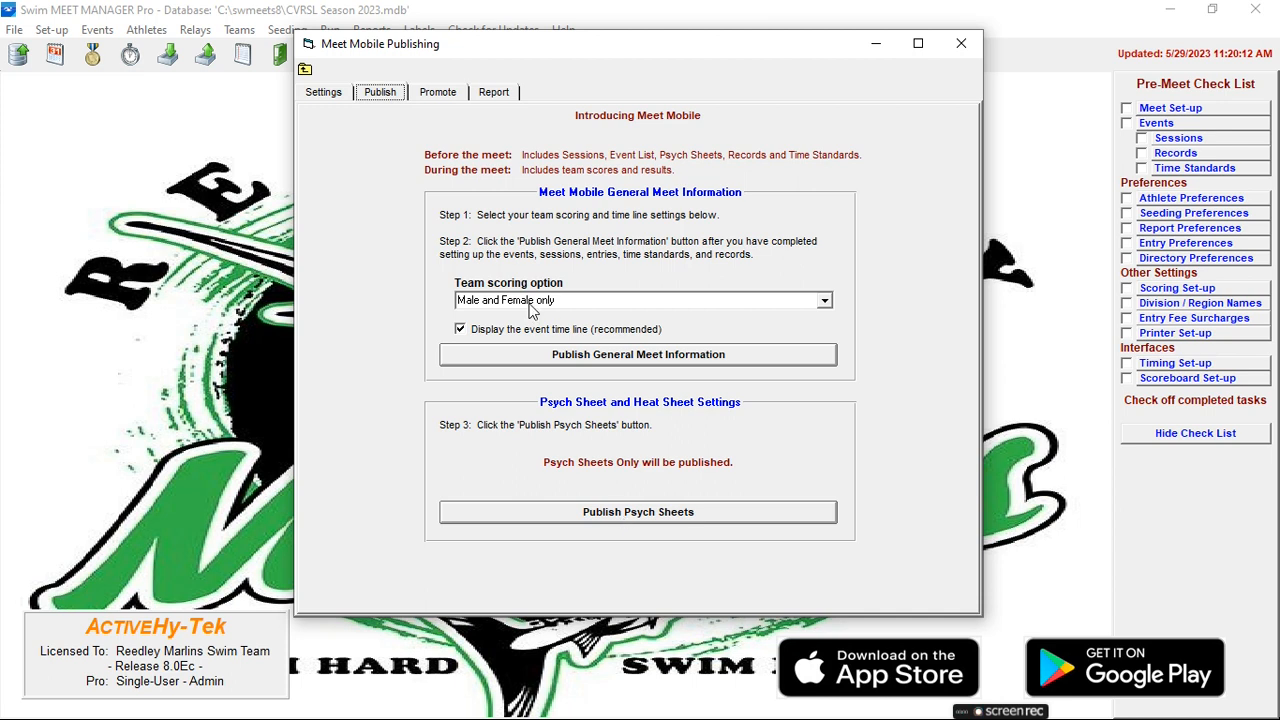
left_click(958, 46)
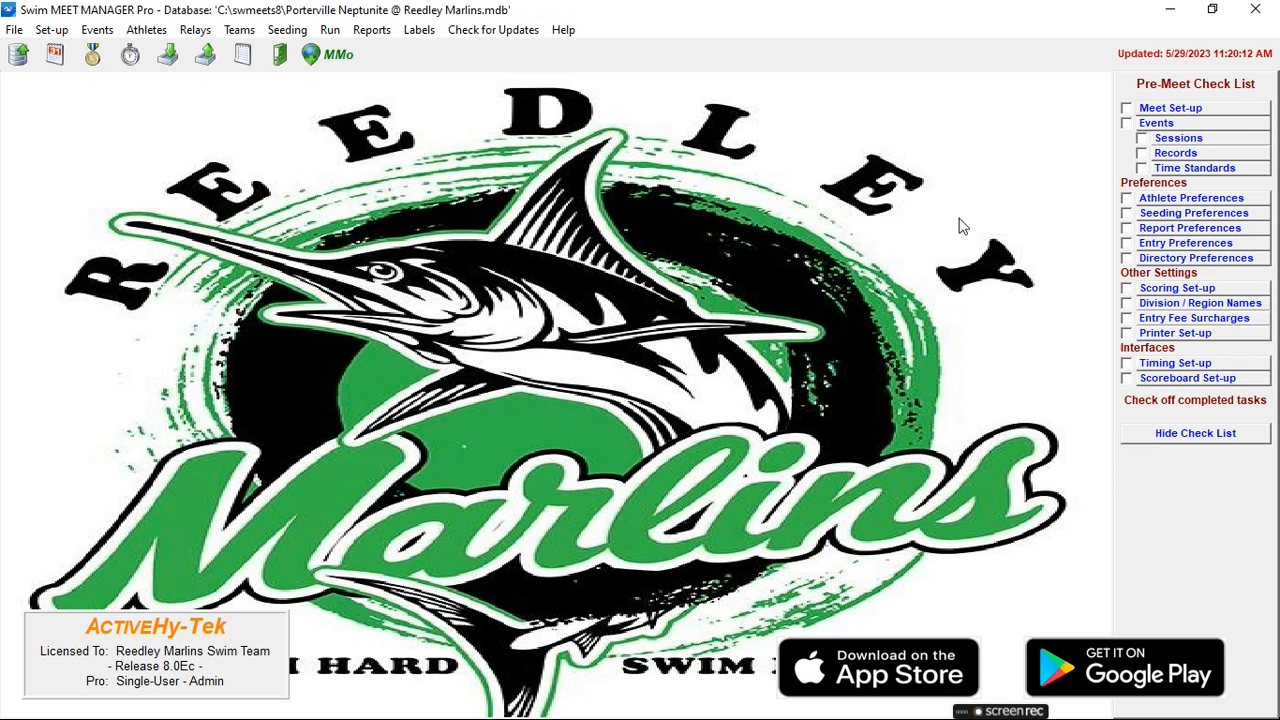
- Restore the pre-meet check list from Help and open Meet Set-up
left_click(1201, 439)
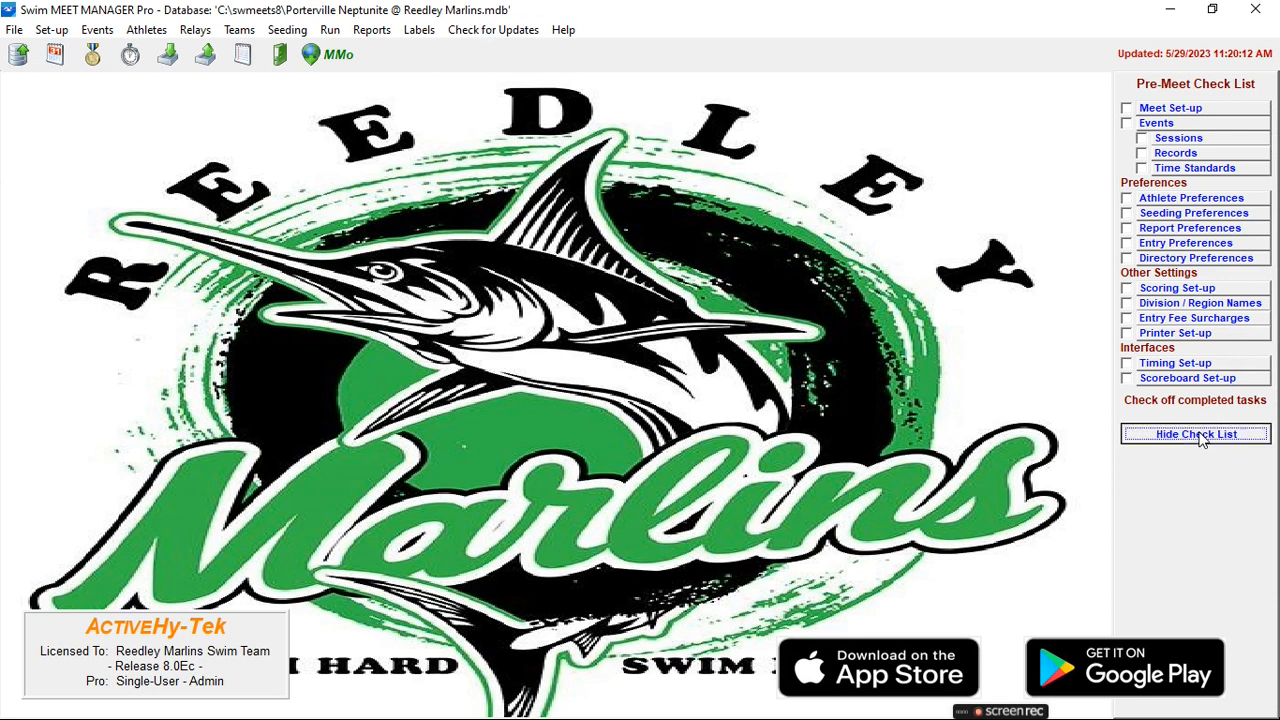
left_click(563, 30)
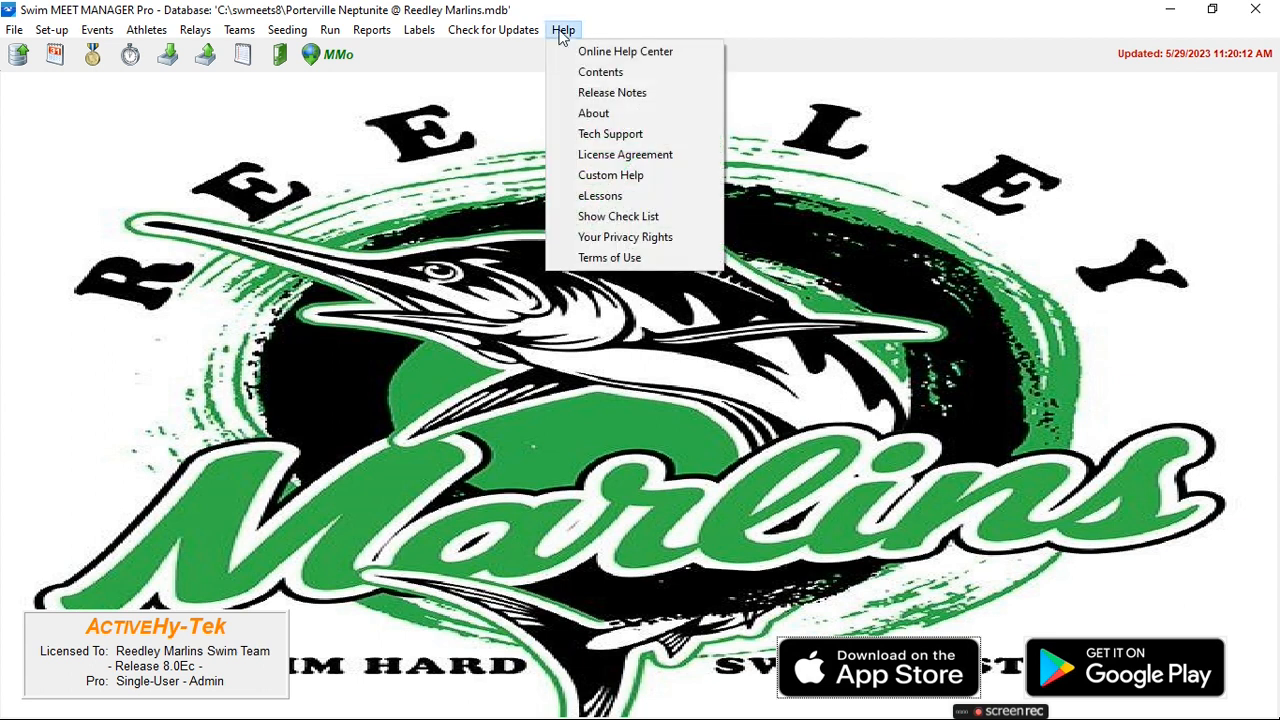
left_click(594, 218)
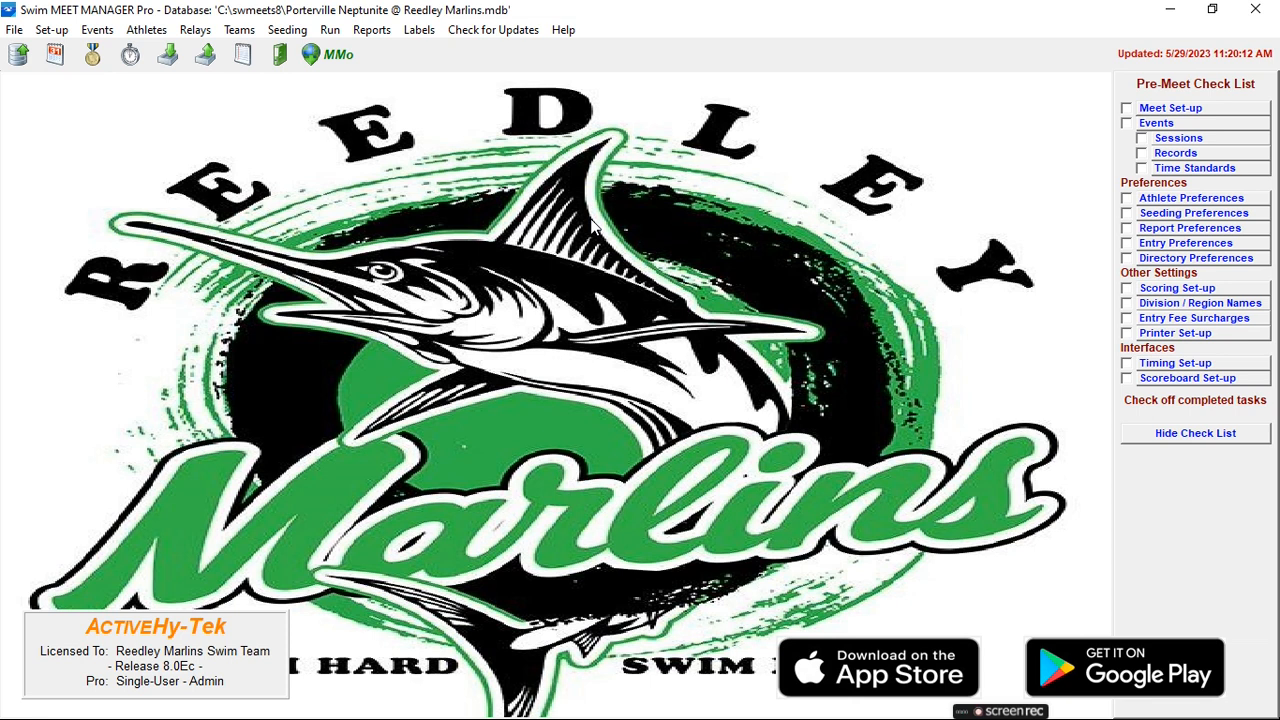
left_click(1170, 110)
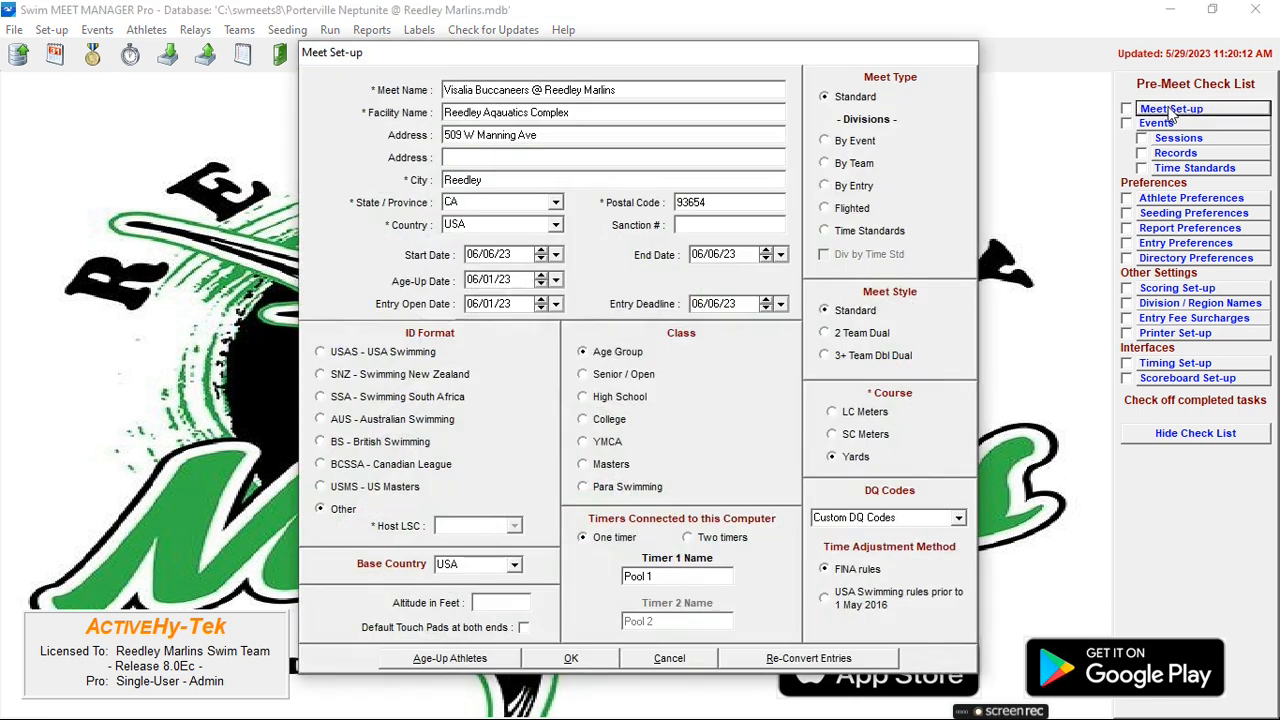
- Replace 'Visalia Buccaneers' with 'Porterville Neptunite' in the meet name
double_click(468, 92)
left_click(468, 92)
double_click(468, 92)
left_click_drag(464, 92, 530, 97)
key("BackSpace")
key("BackSpace")
key("BackSpace")
key("BackSpace")
key("BackSpace")
type("Porter")
type("ville")
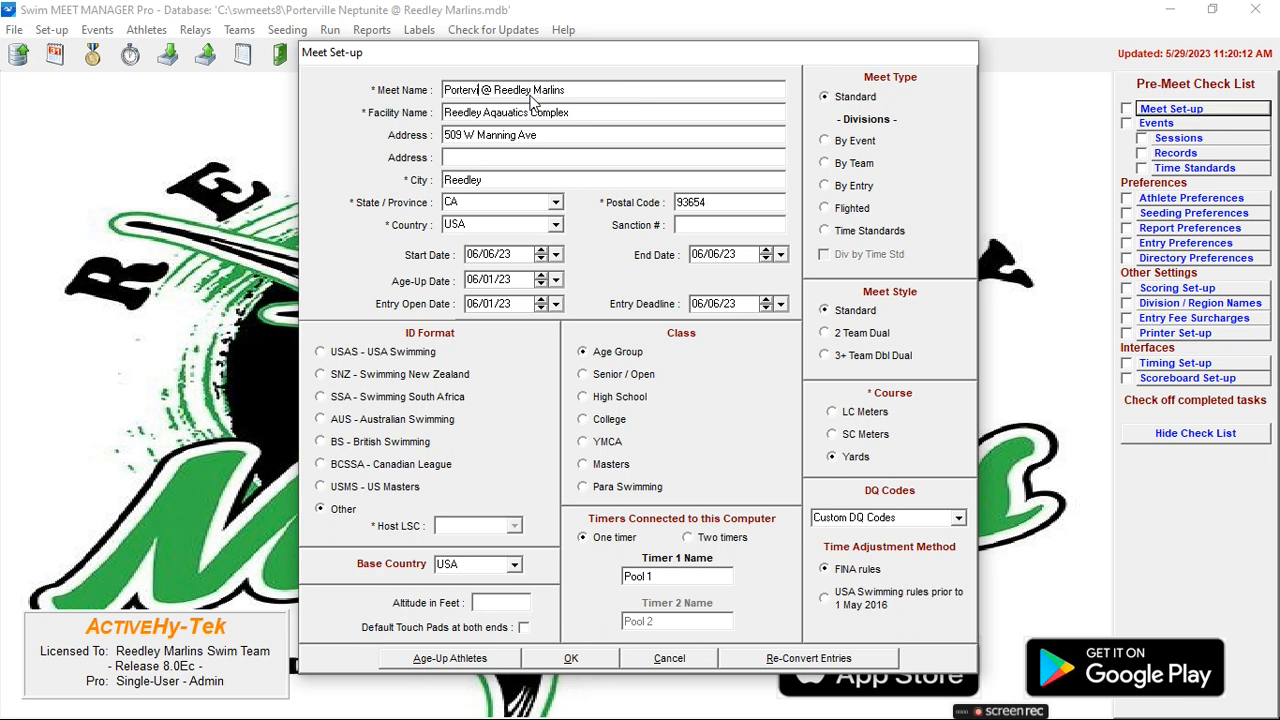
type(" NP")
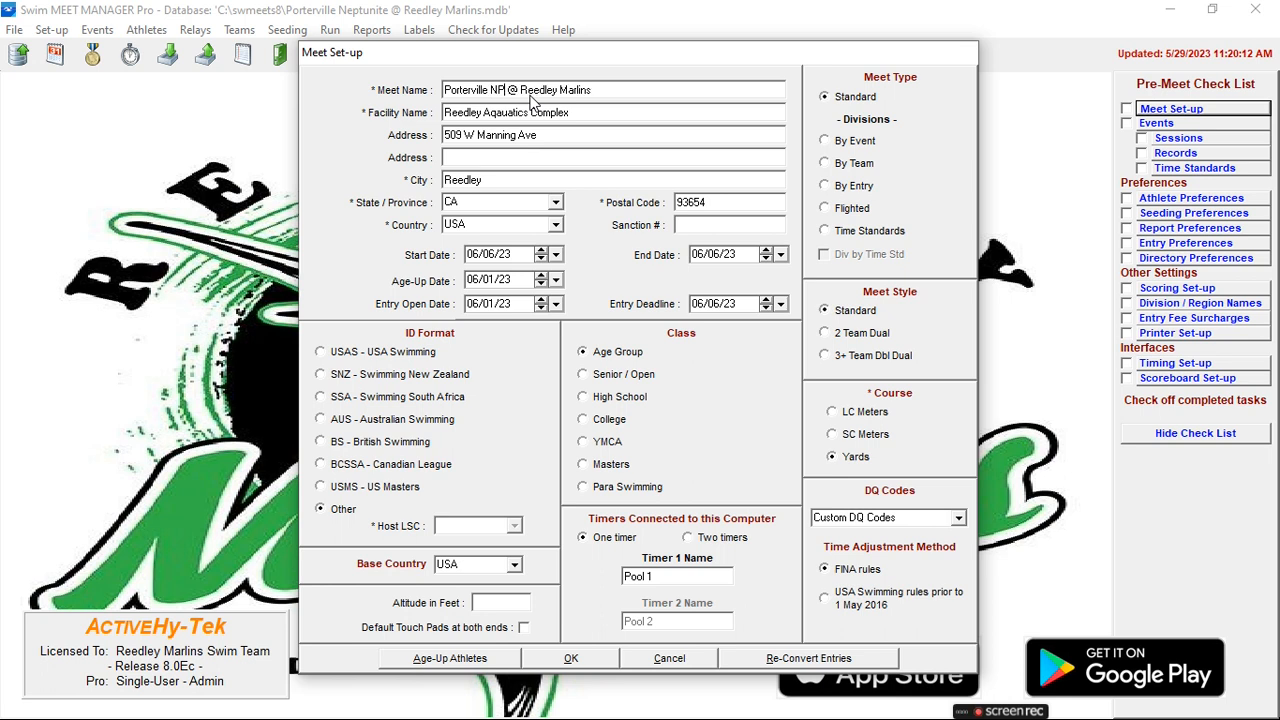
key("BackSpace")
type("eptunite")
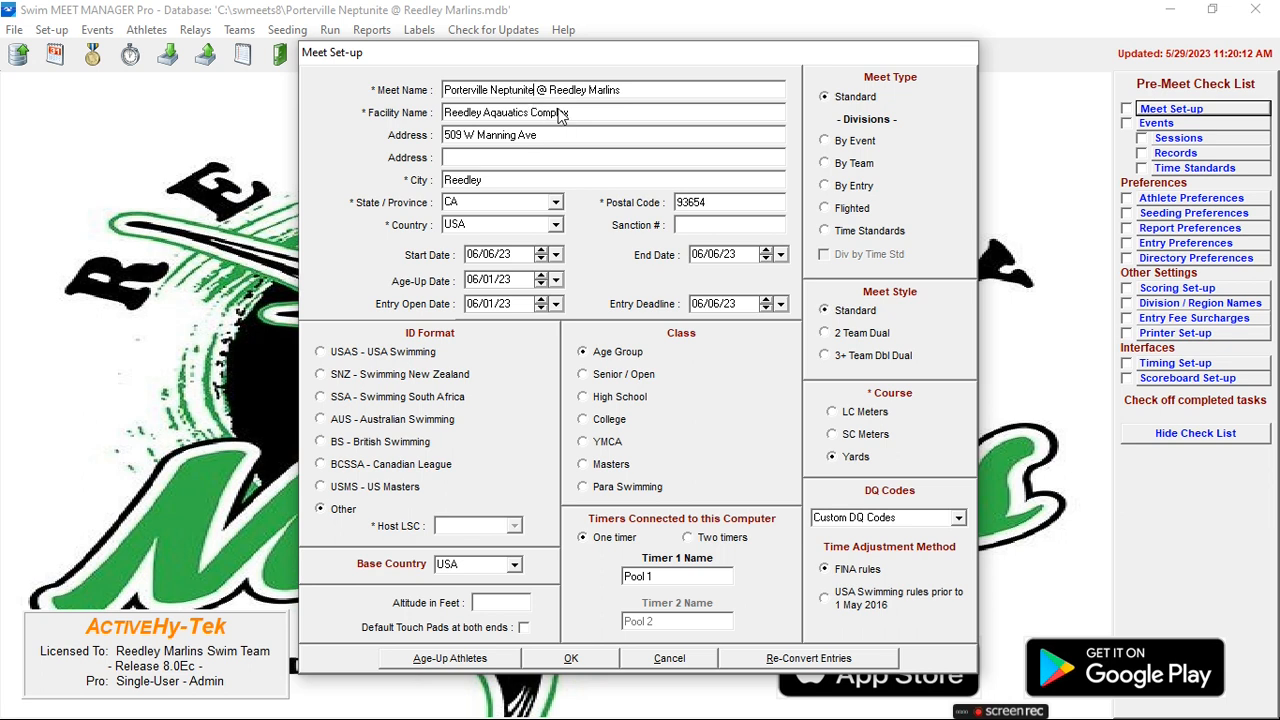
left_click(558, 114)
left_click(553, 135)
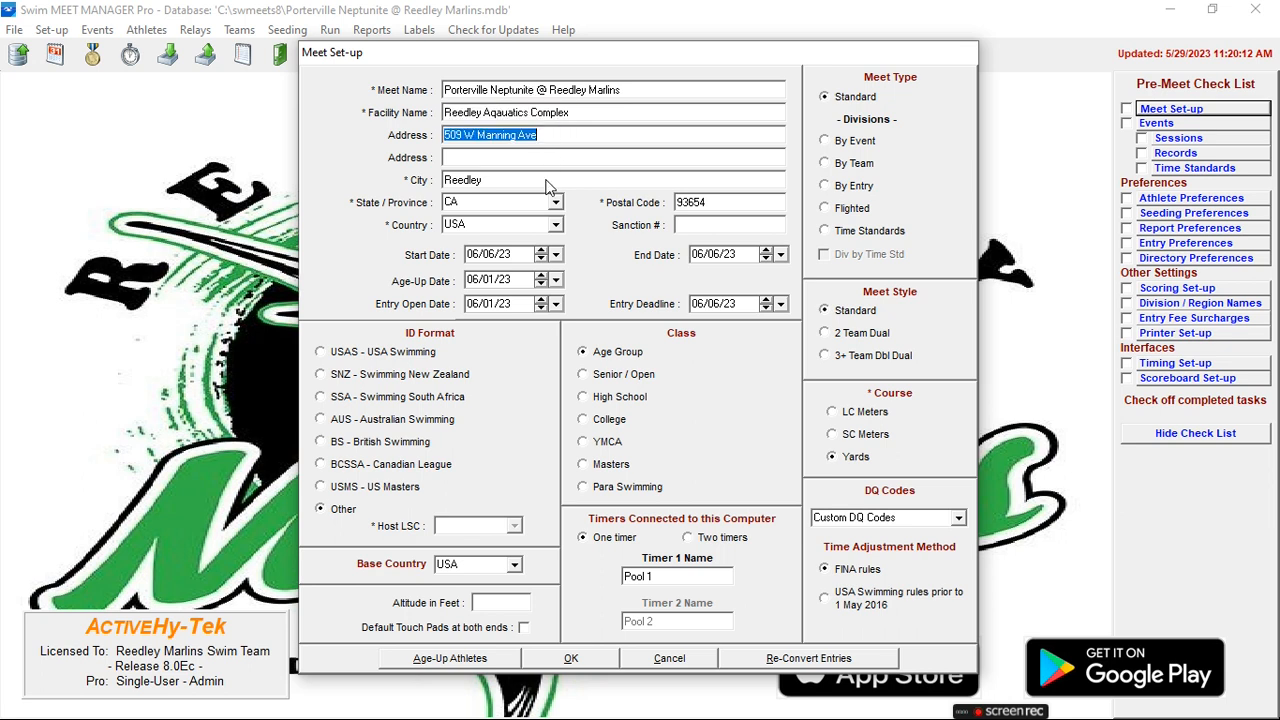
- Review the 06/06/23 start, end and entry dates, then save Meet Set-up with OK
left_click(487, 256)
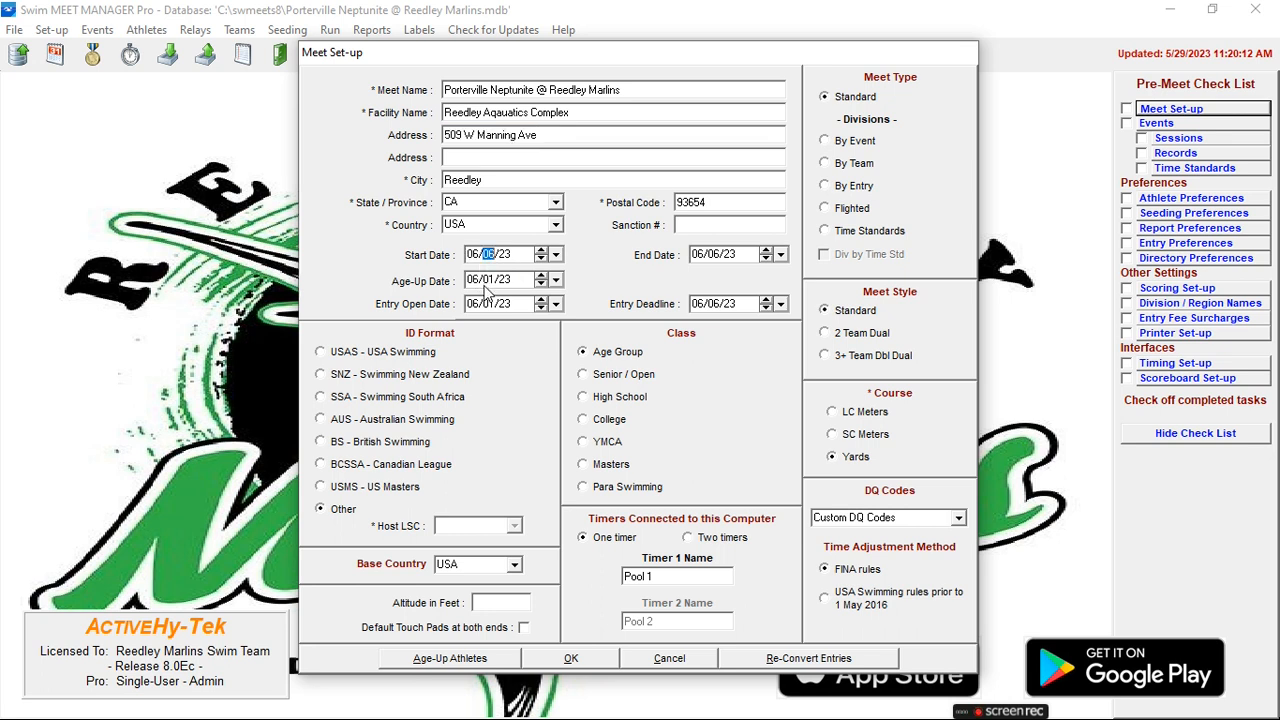
left_click(717, 257)
left_click(479, 310)
left_click(485, 304)
left_click(574, 660)
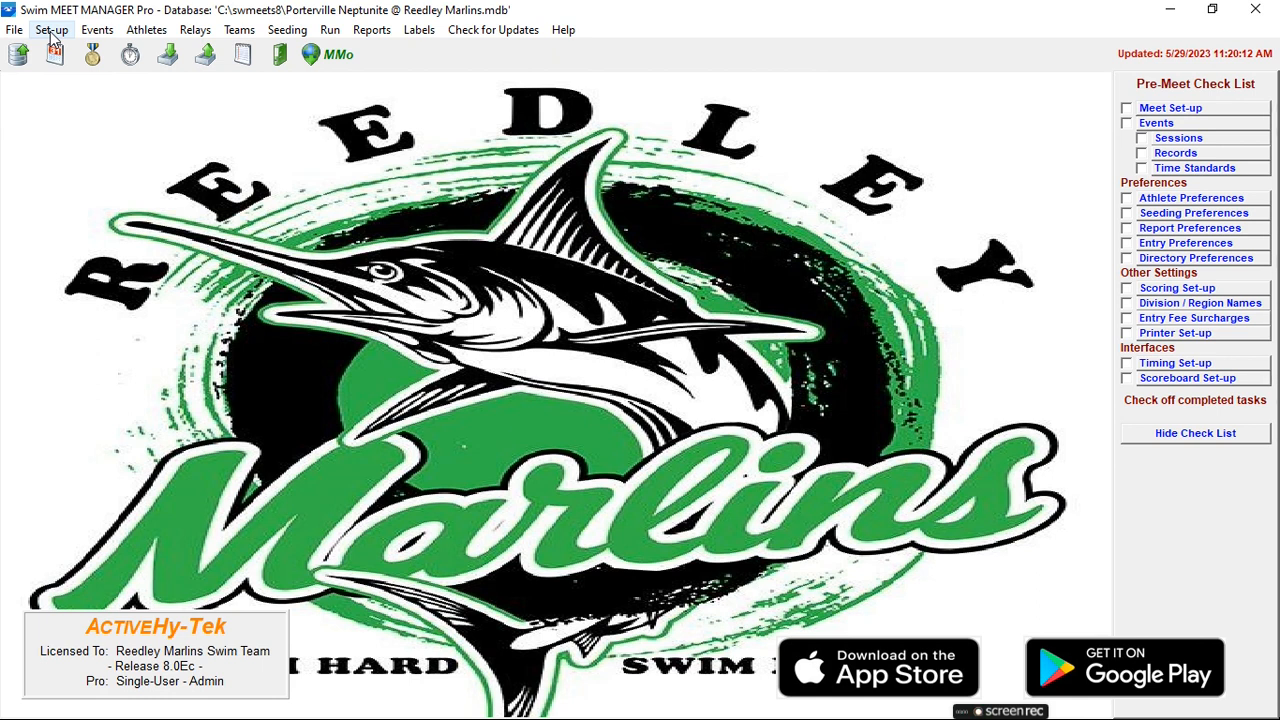
- Tick Meet Set-up as done on the check list and look through the events list
left_click(1127, 108)
left_click(1152, 122)
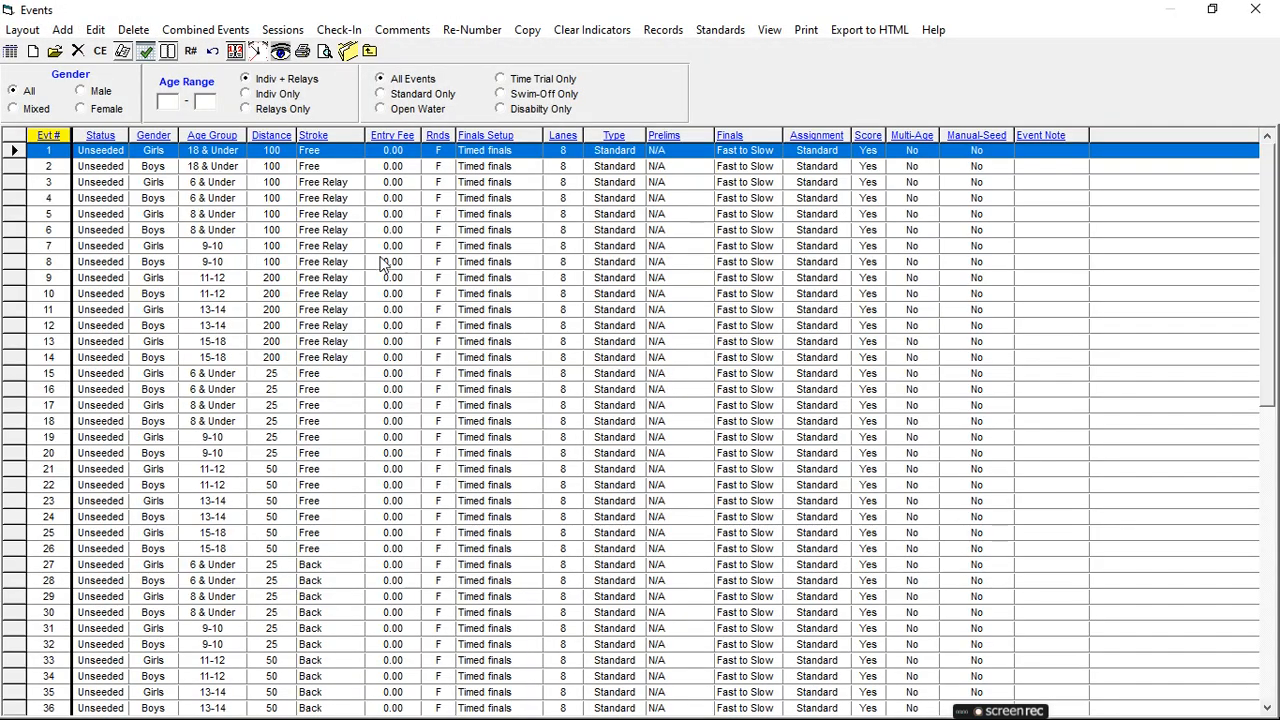
scroll(360, 325, "down", 2)
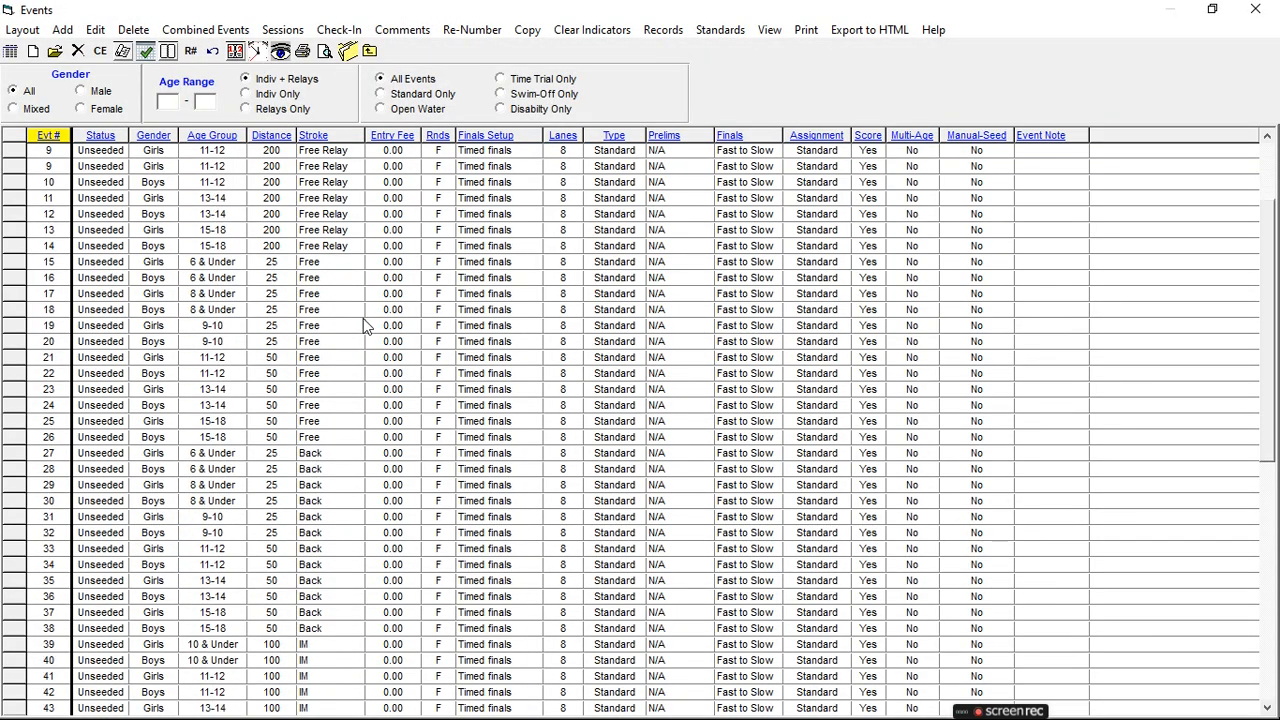
left_click(369, 52)
- Set session 1's max individual entries to 3 and close Sessions
left_click(1160, 140)
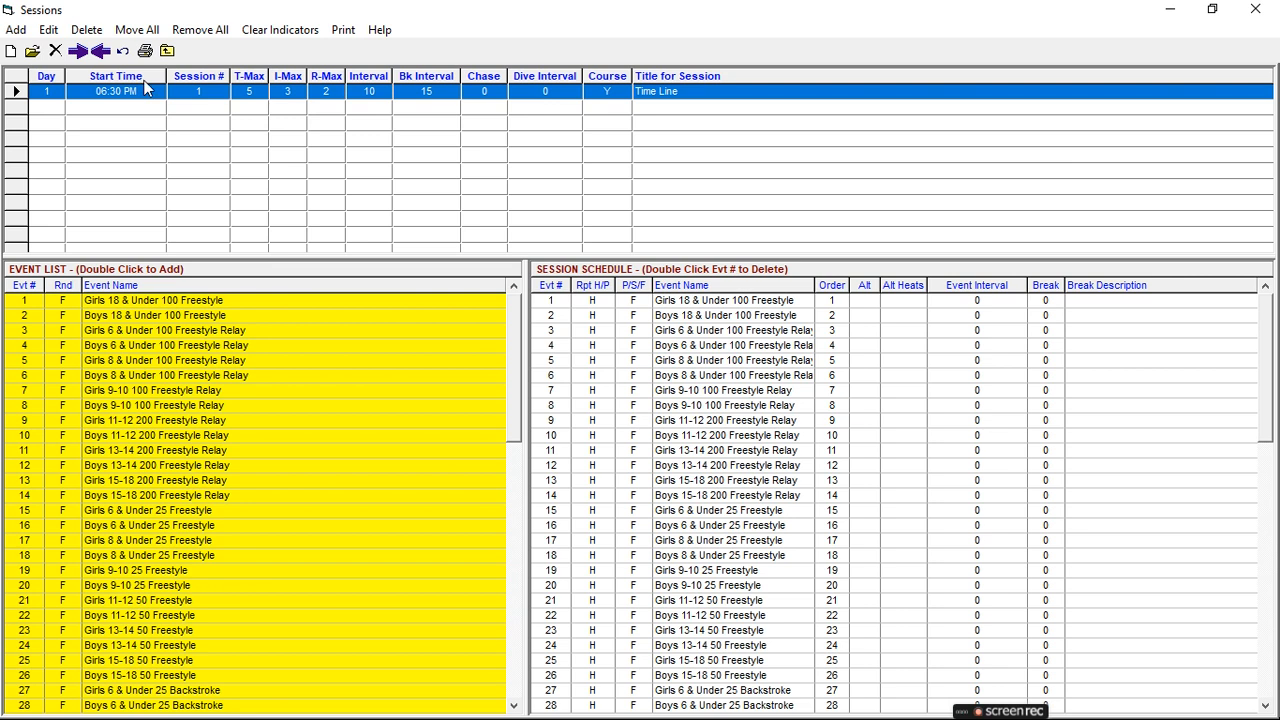
double_click(111, 98)
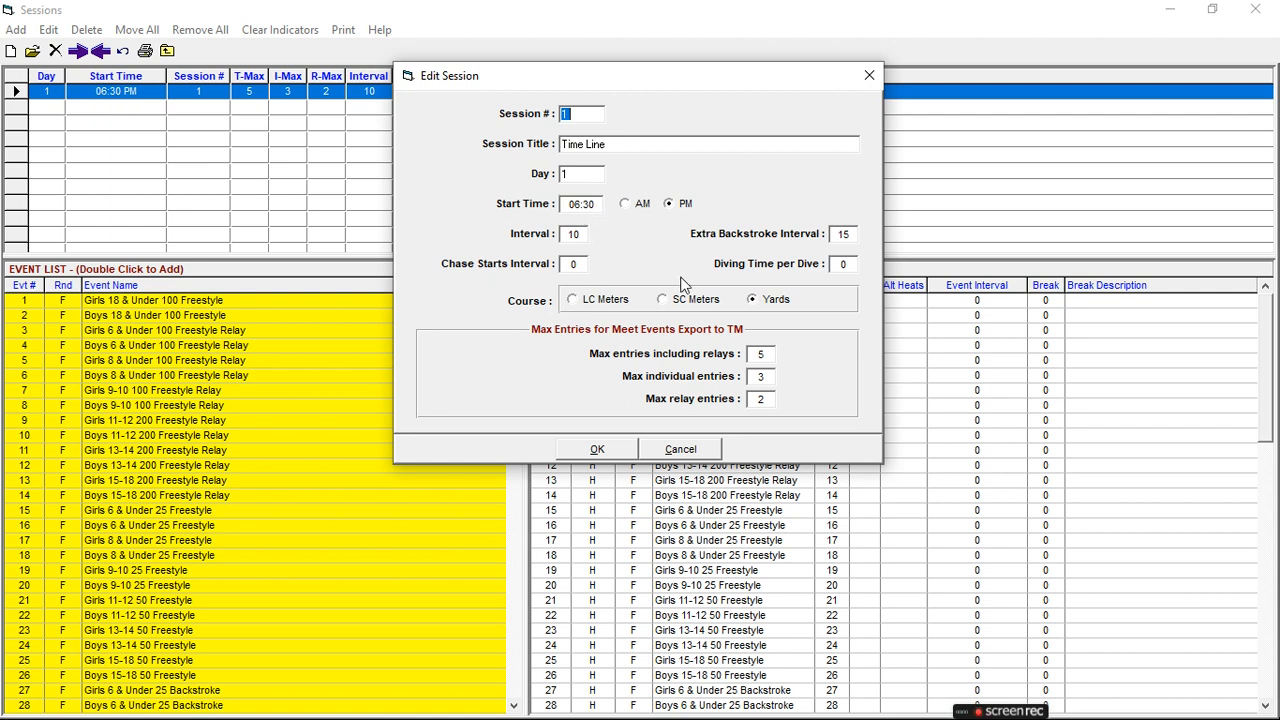
double_click(762, 376)
key("BackSpace")
type("3")
left_click(597, 450)
left_click(167, 51)
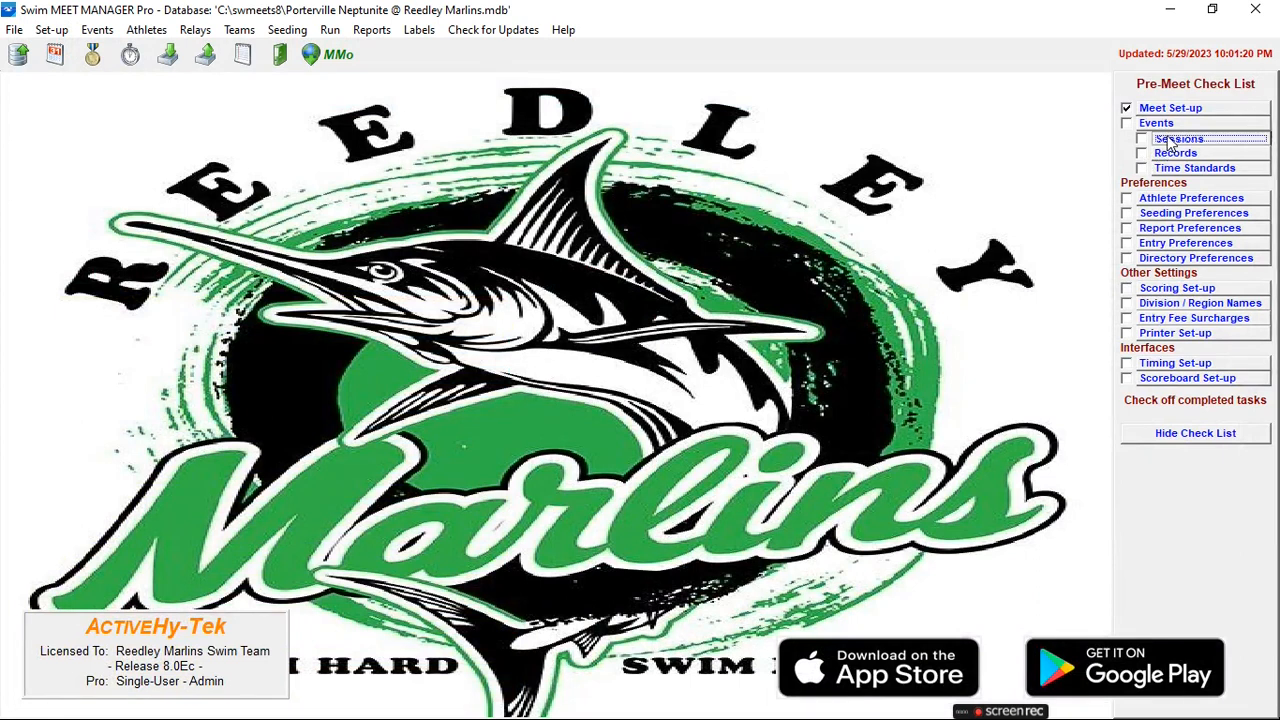
left_click(1175, 140)
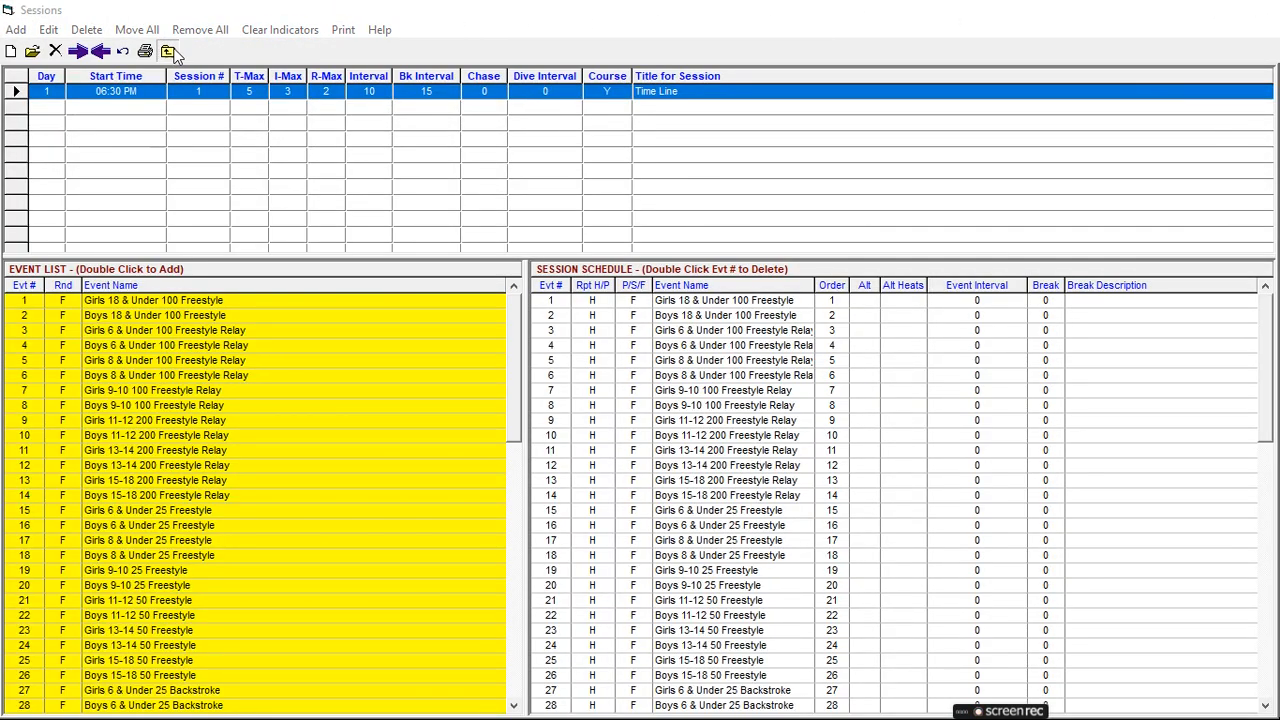
- Close Sessions, tick Sessions on the check list, and review then close Time Standards
left_click(167, 51)
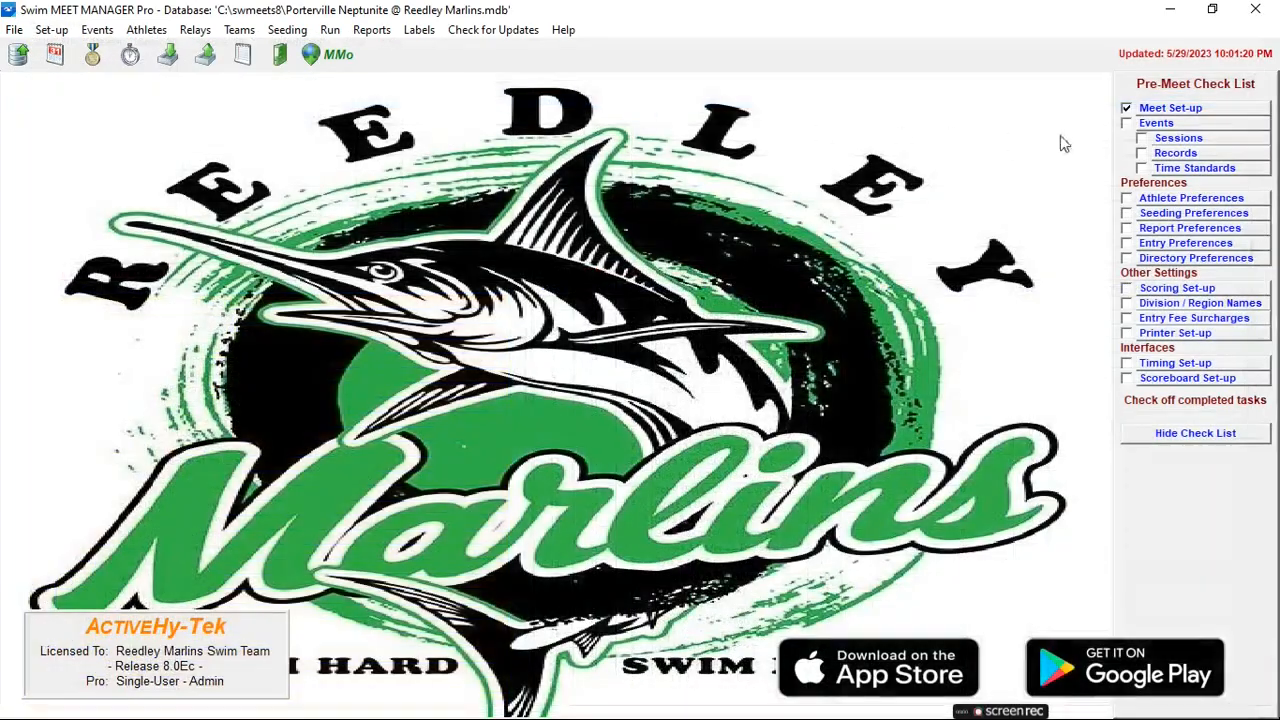
left_click(1141, 138)
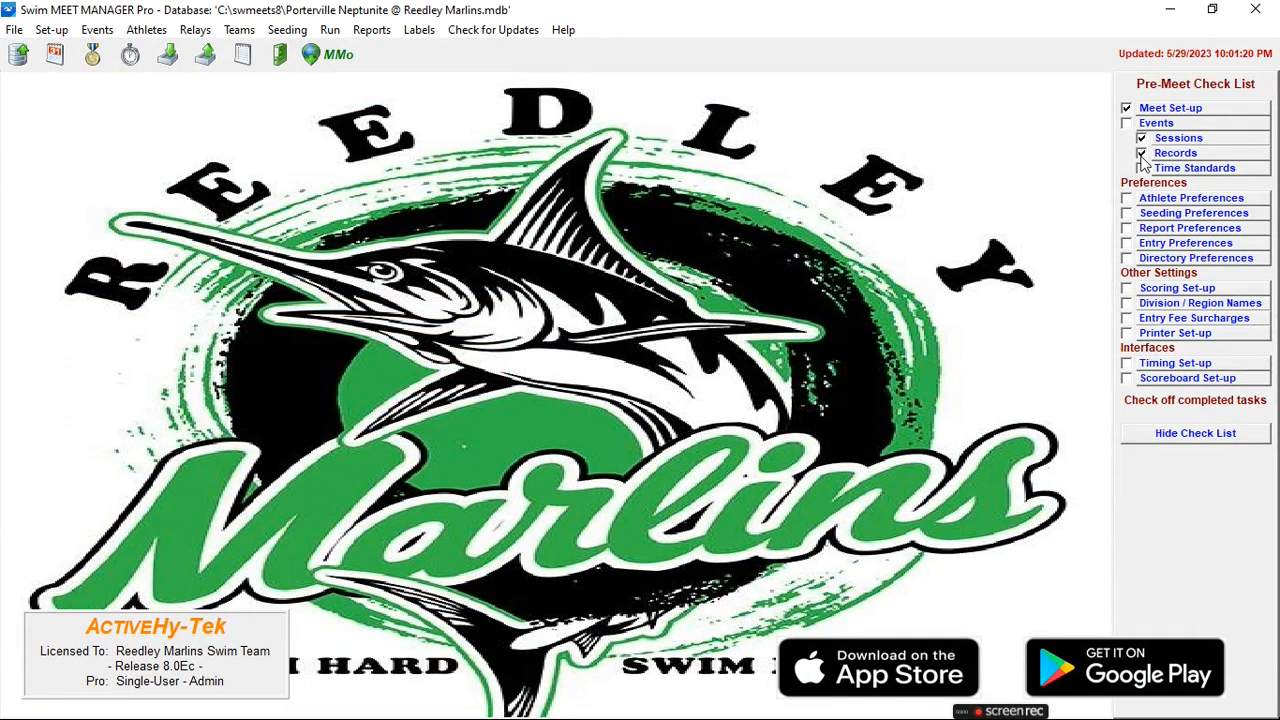
left_click(1160, 169)
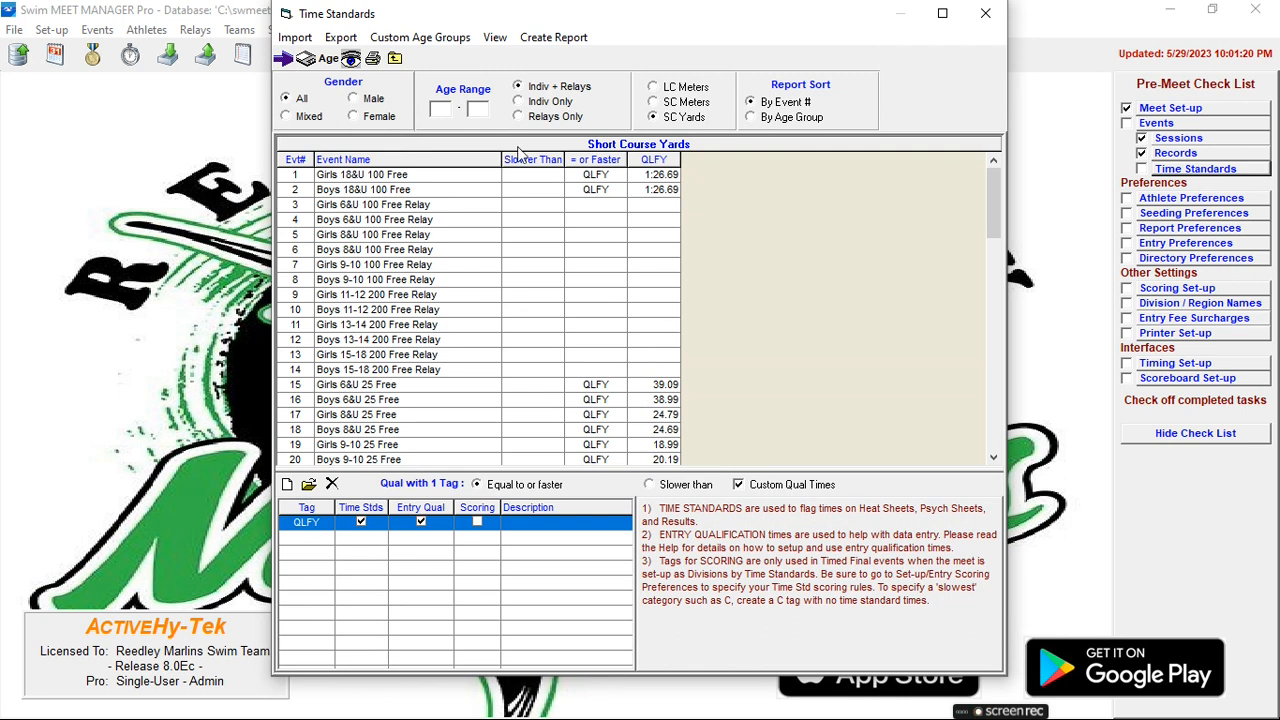
left_click(395, 60)
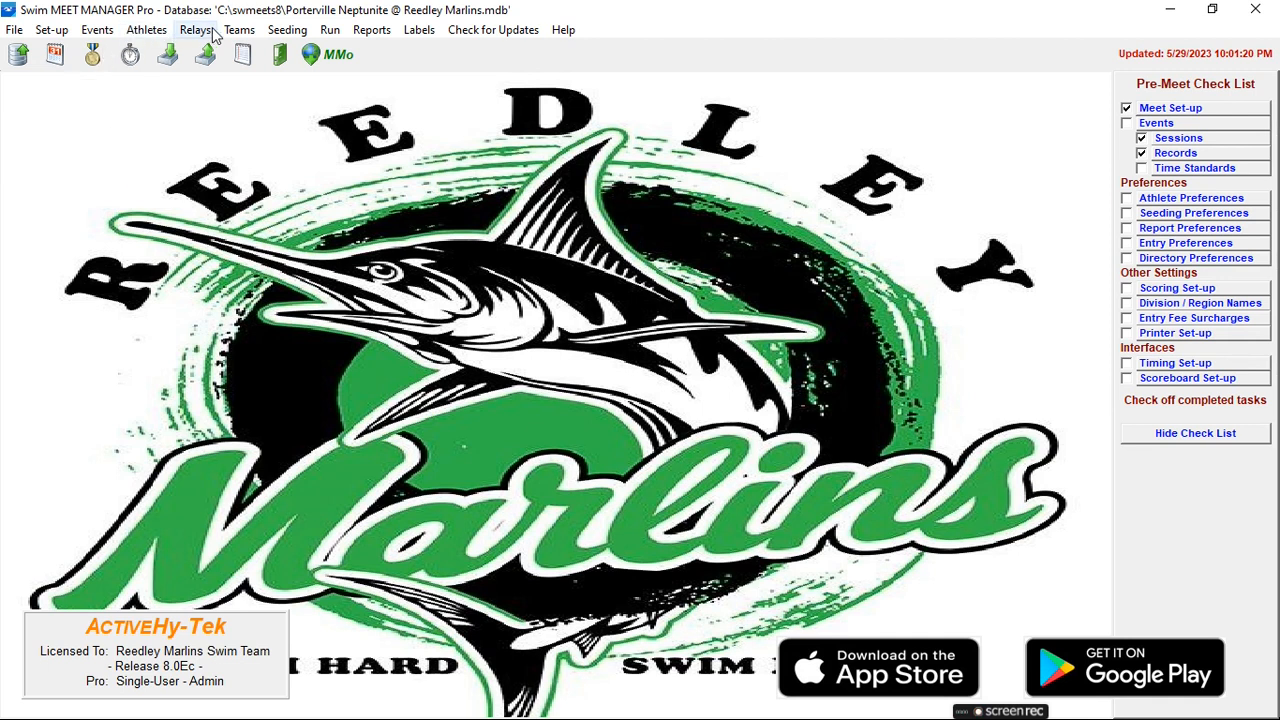
- Start a File > Import > Rosters Only import
left_click(14, 30)
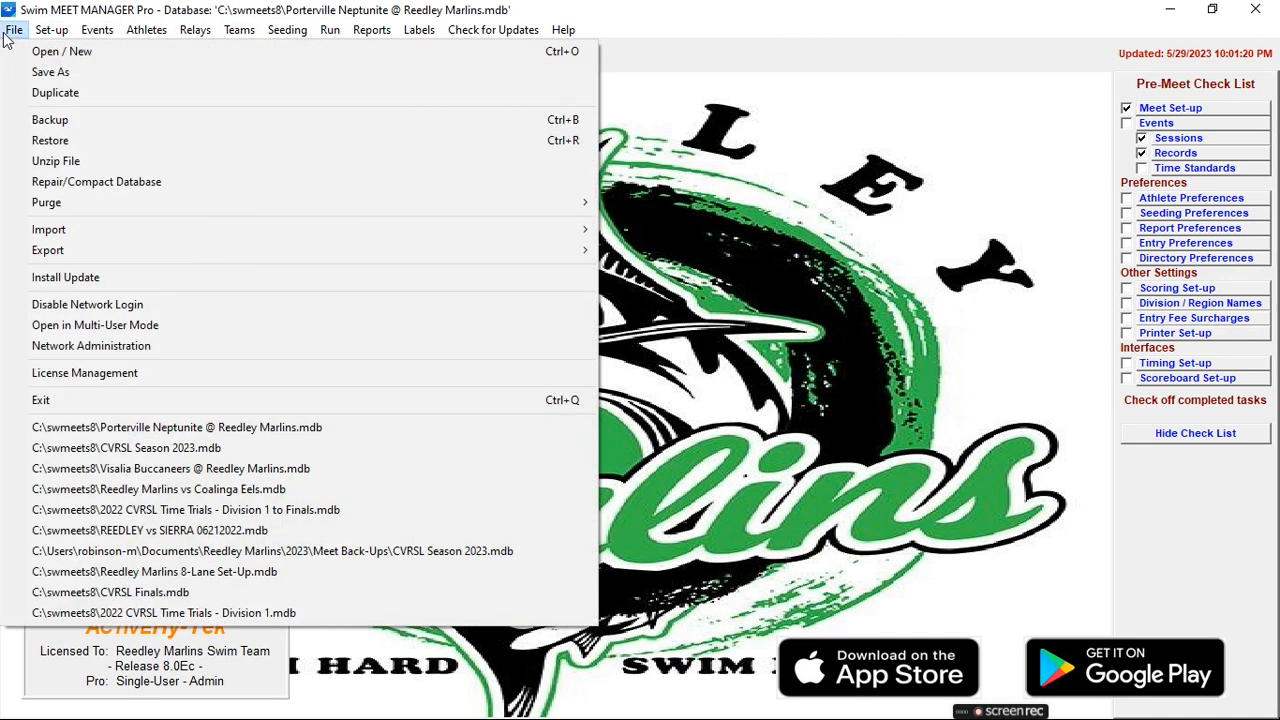
mouse_move(48, 234)
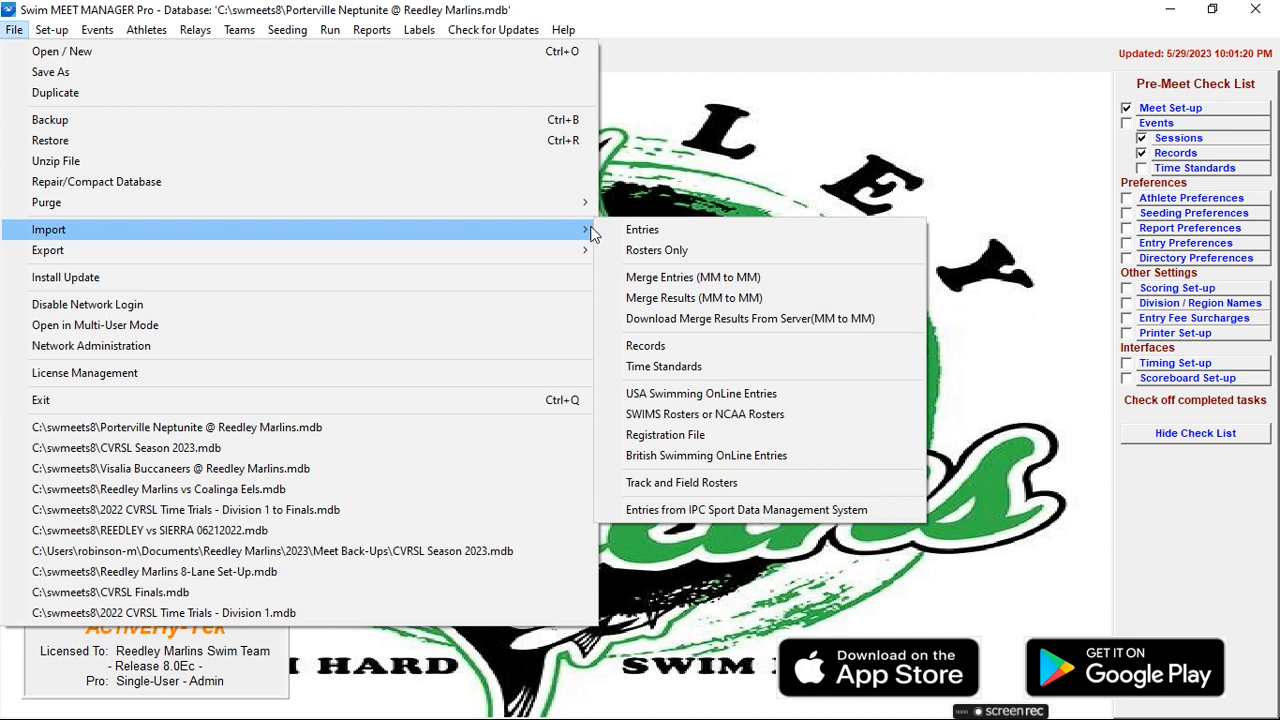
left_click(681, 259)
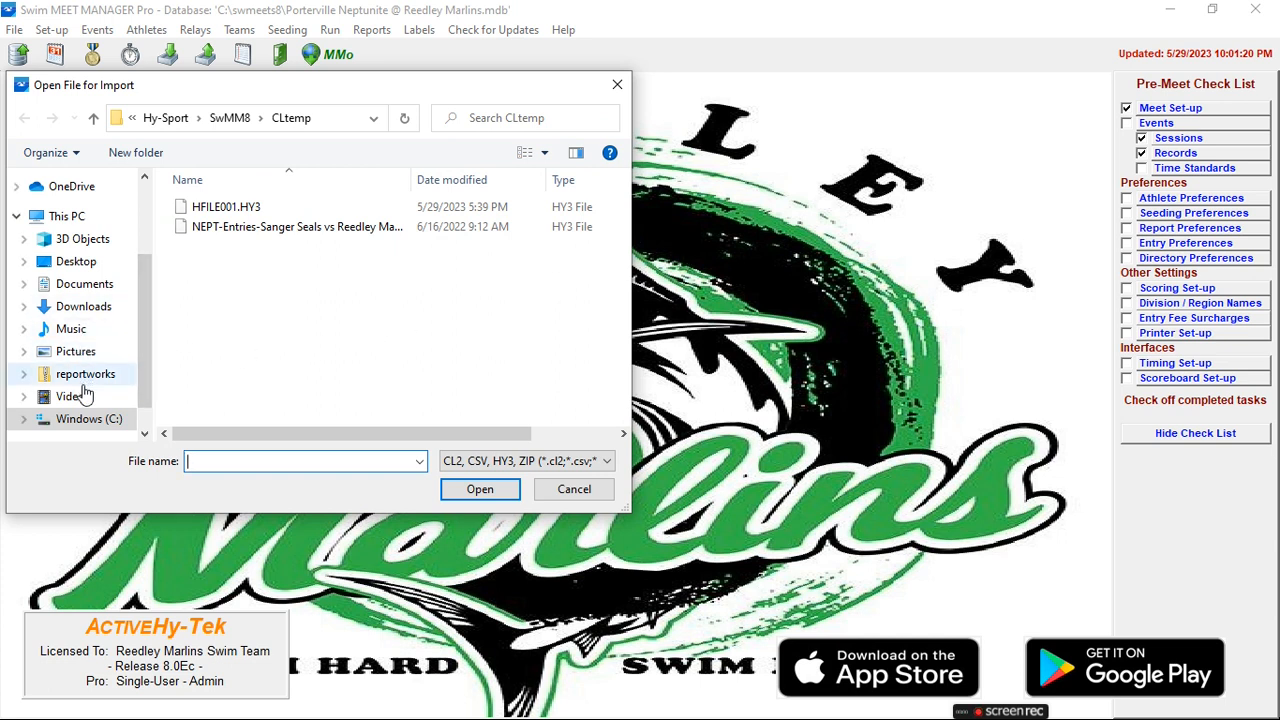
- Browse to Downloads and choose the NEPT-Roster004 zip so it unzips for import
left_click(62, 308)
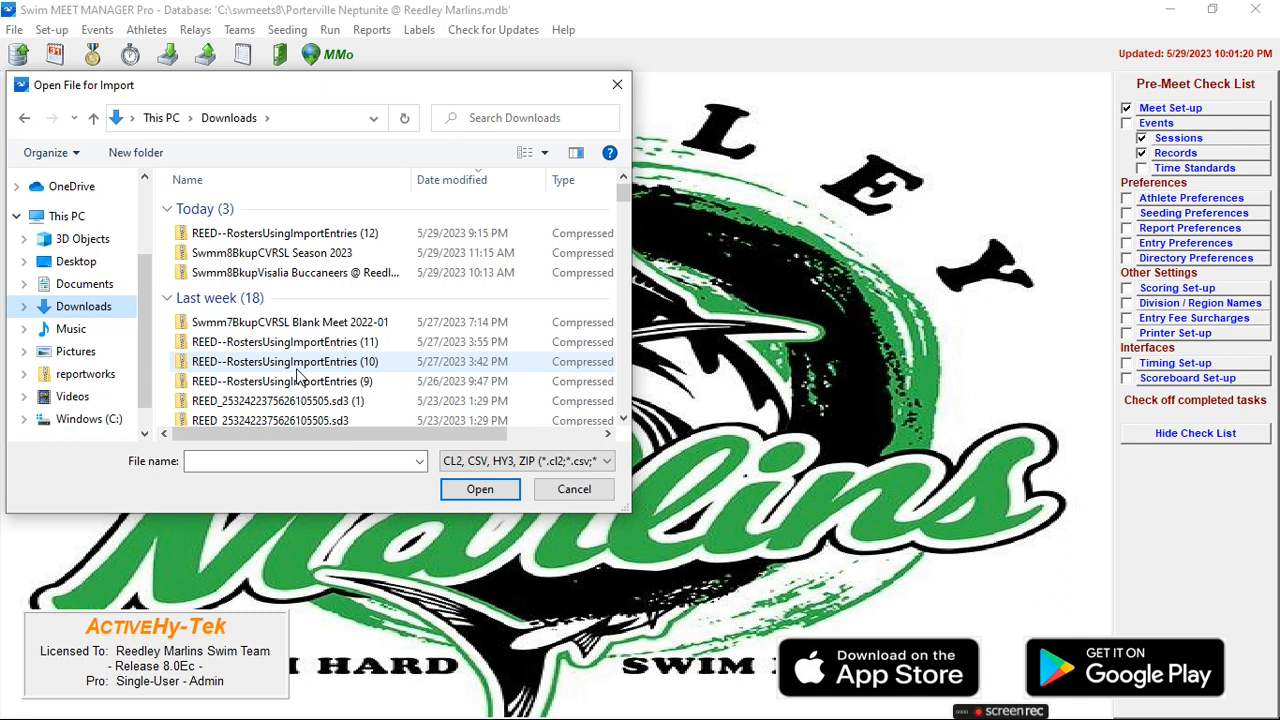
scroll(297, 378, "down", 6)
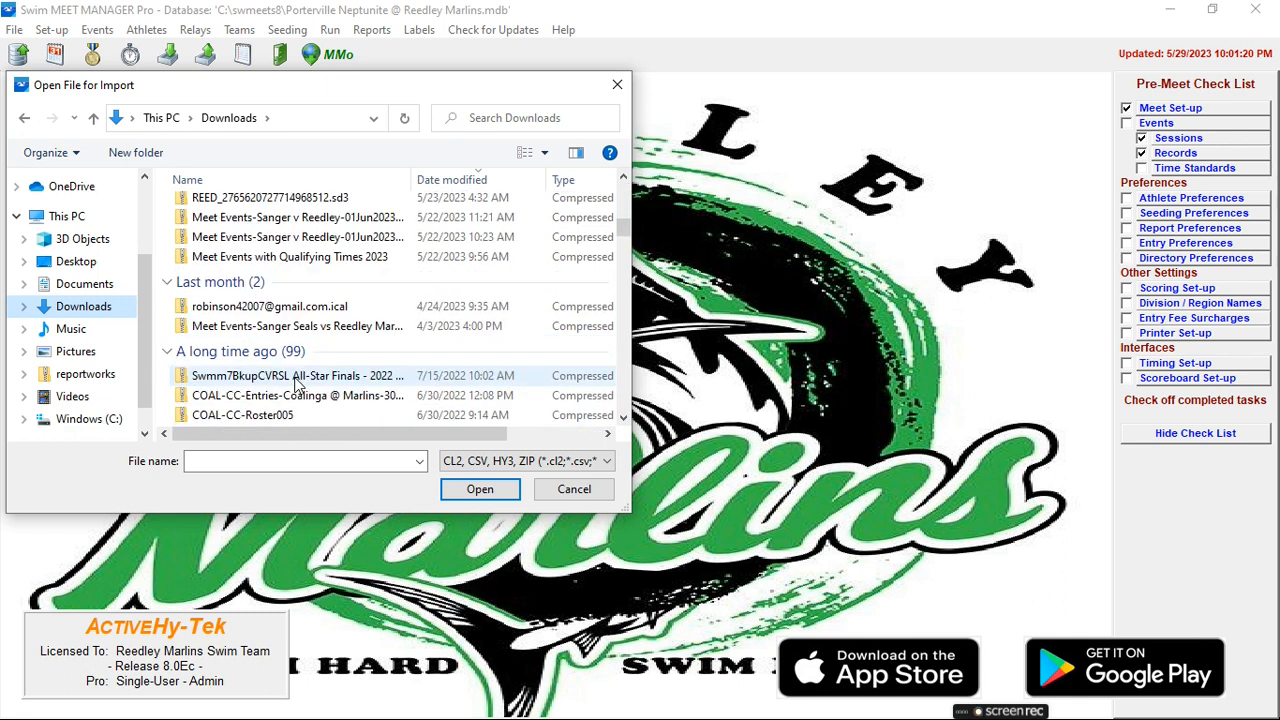
scroll(297, 384, "down", 8)
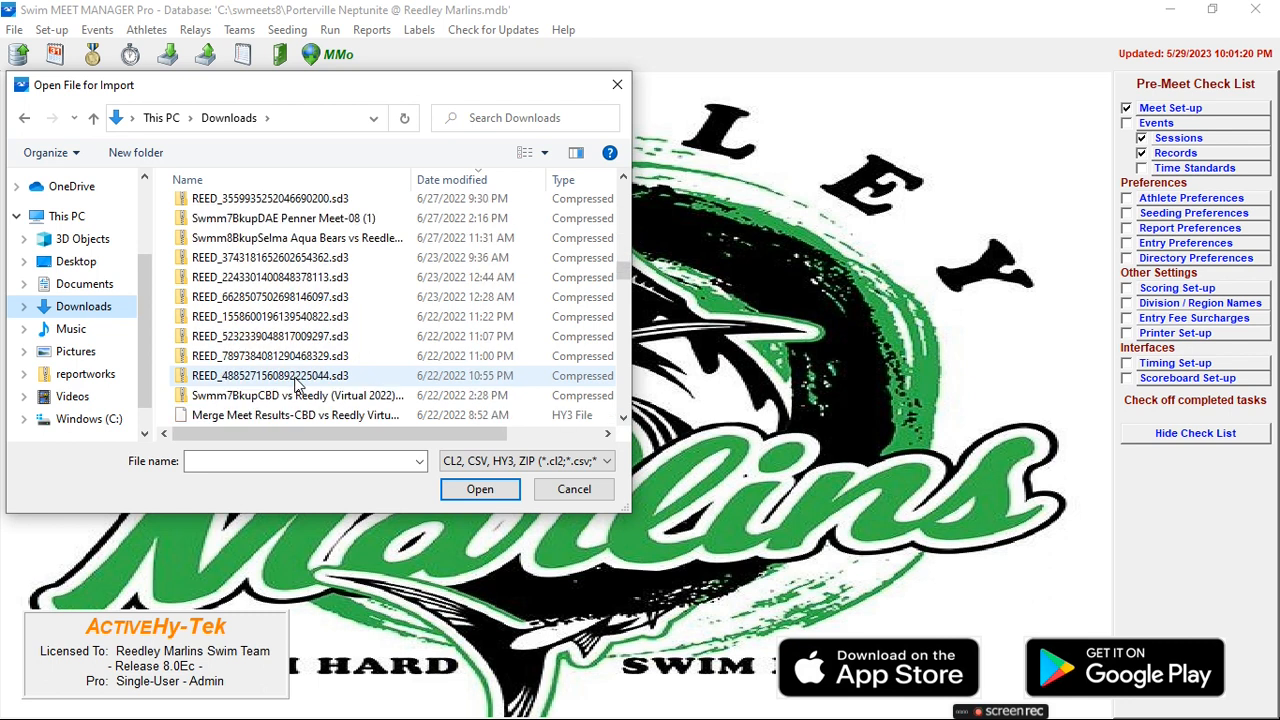
scroll(295, 381, "down", 3)
scroll(297, 384, "down", 2)
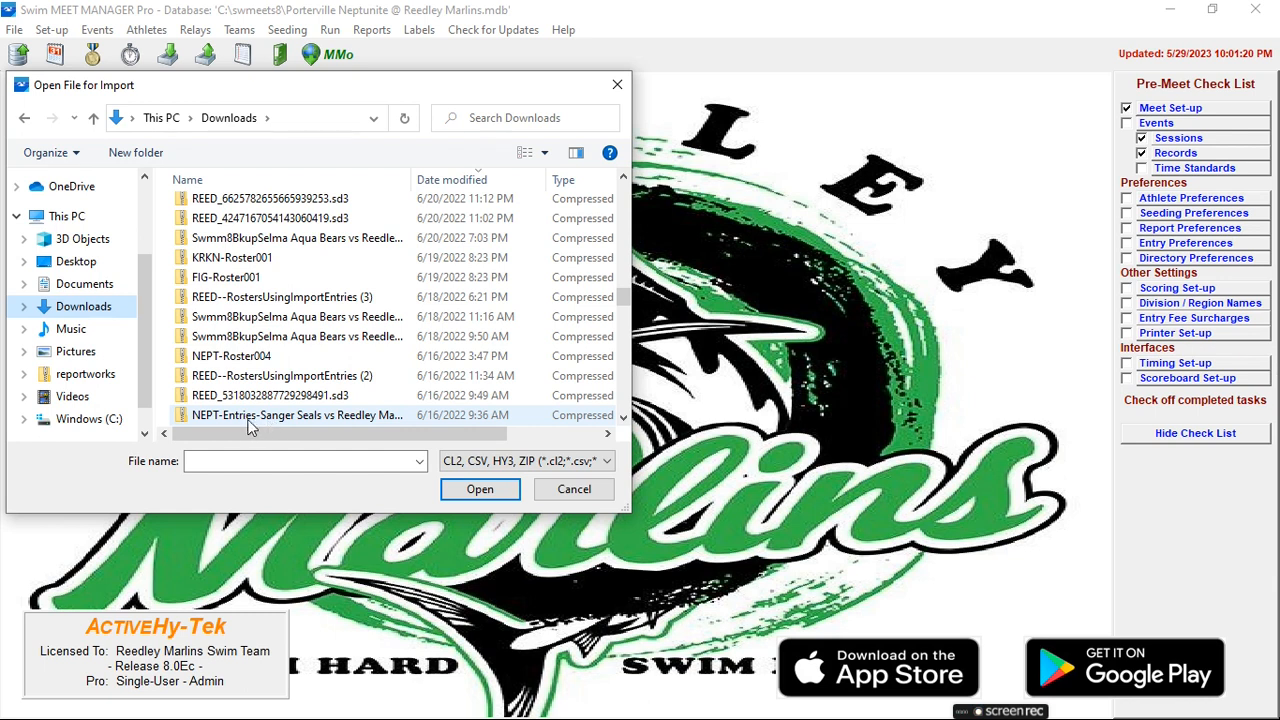
scroll(251, 420, "down", 2)
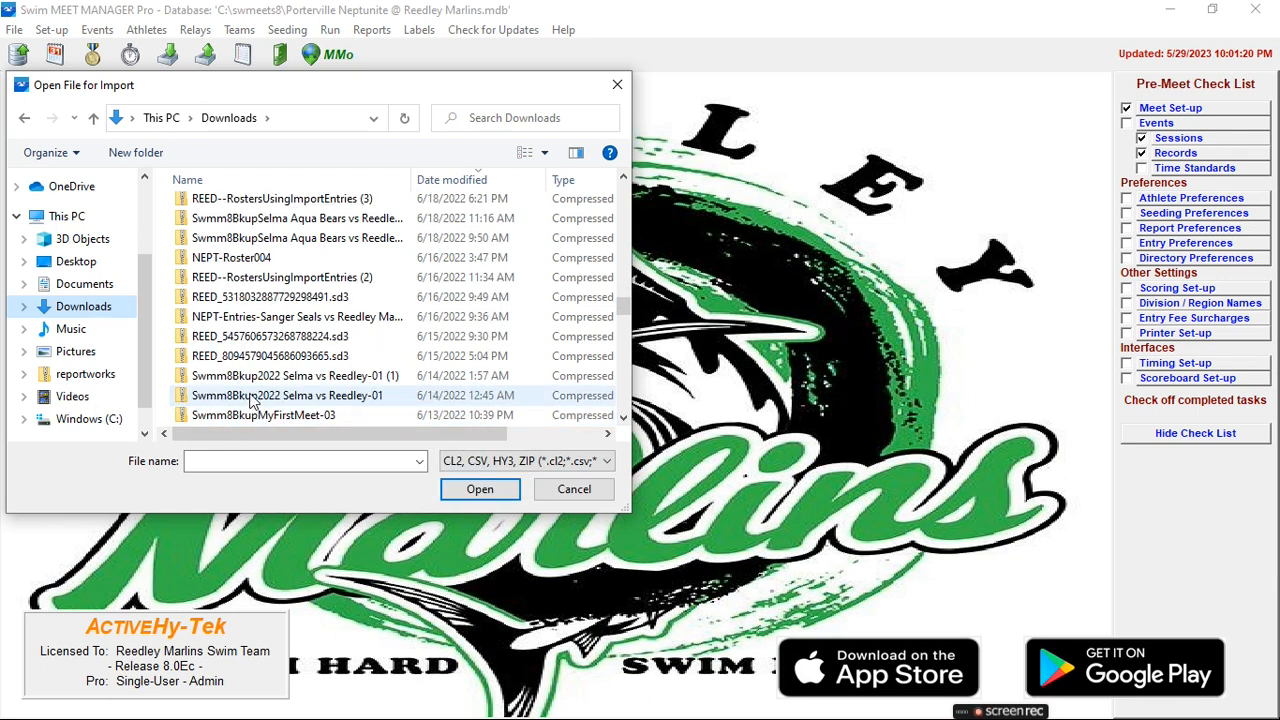
double_click(281, 262)
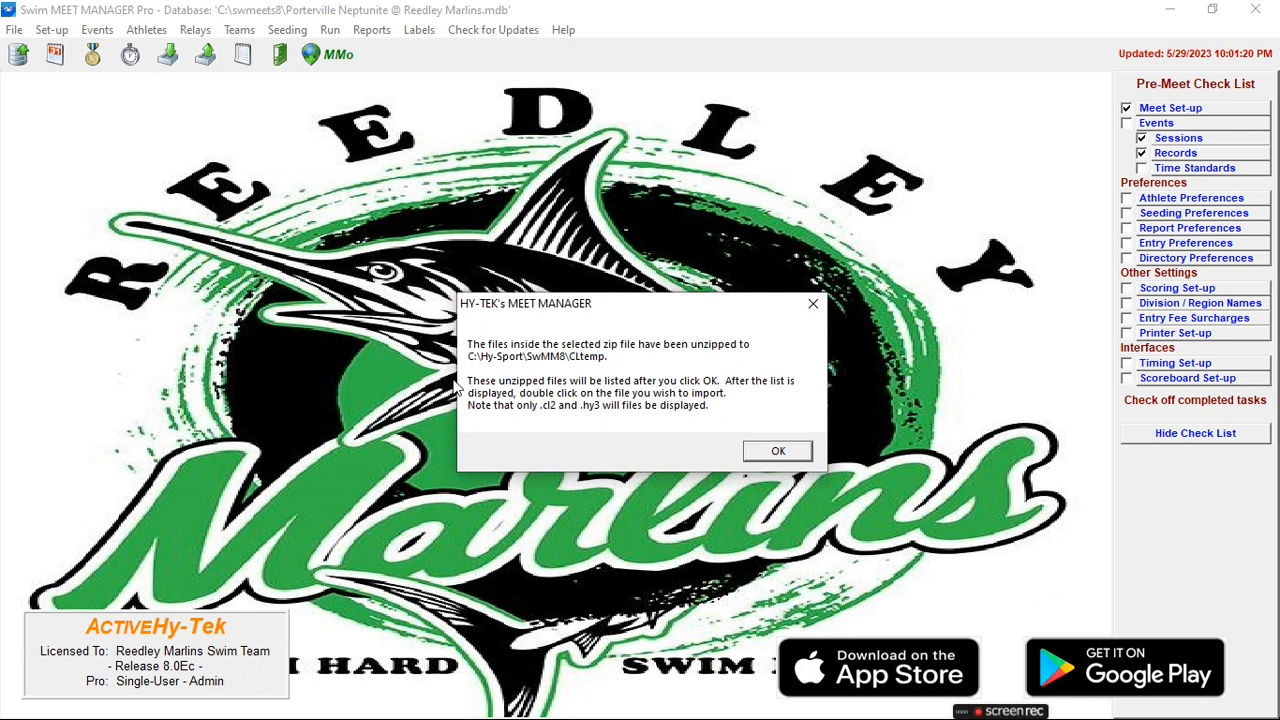
- Import HFILE001.HY3, answering the competitor-number and LSC-matching prompts, adding 1 team and 202 athletes
left_click(777, 450)
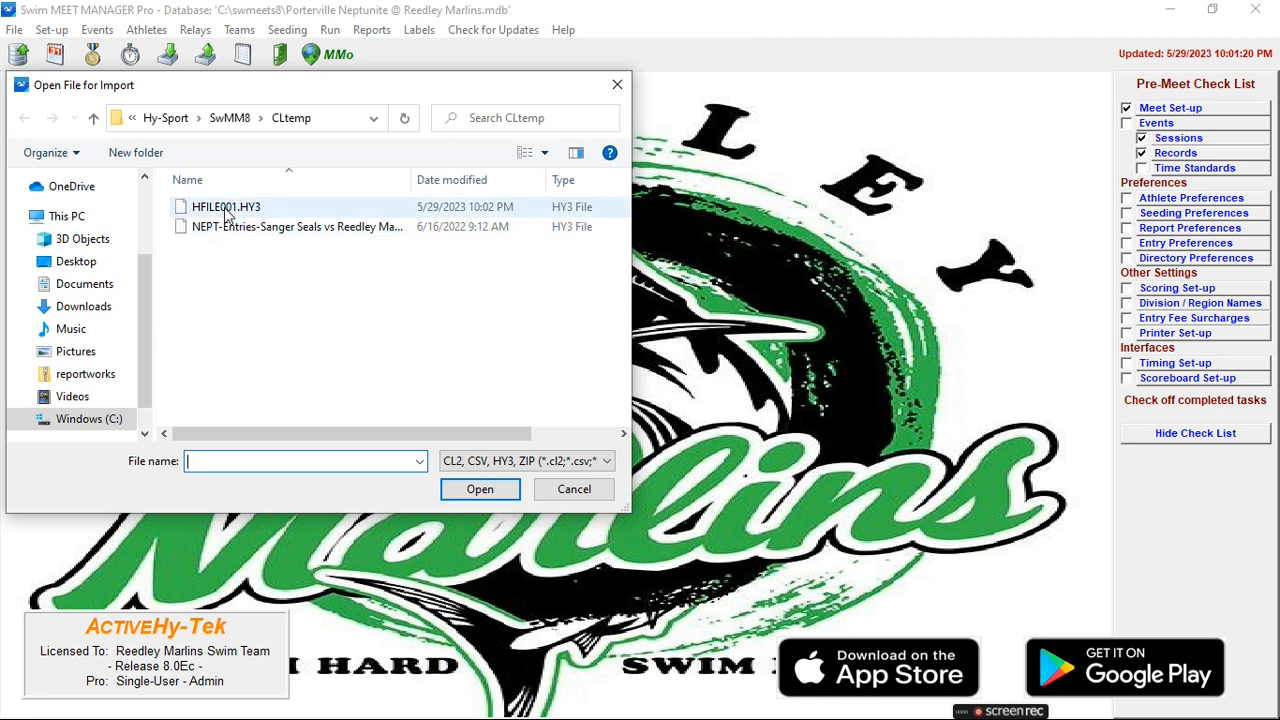
double_click(243, 211)
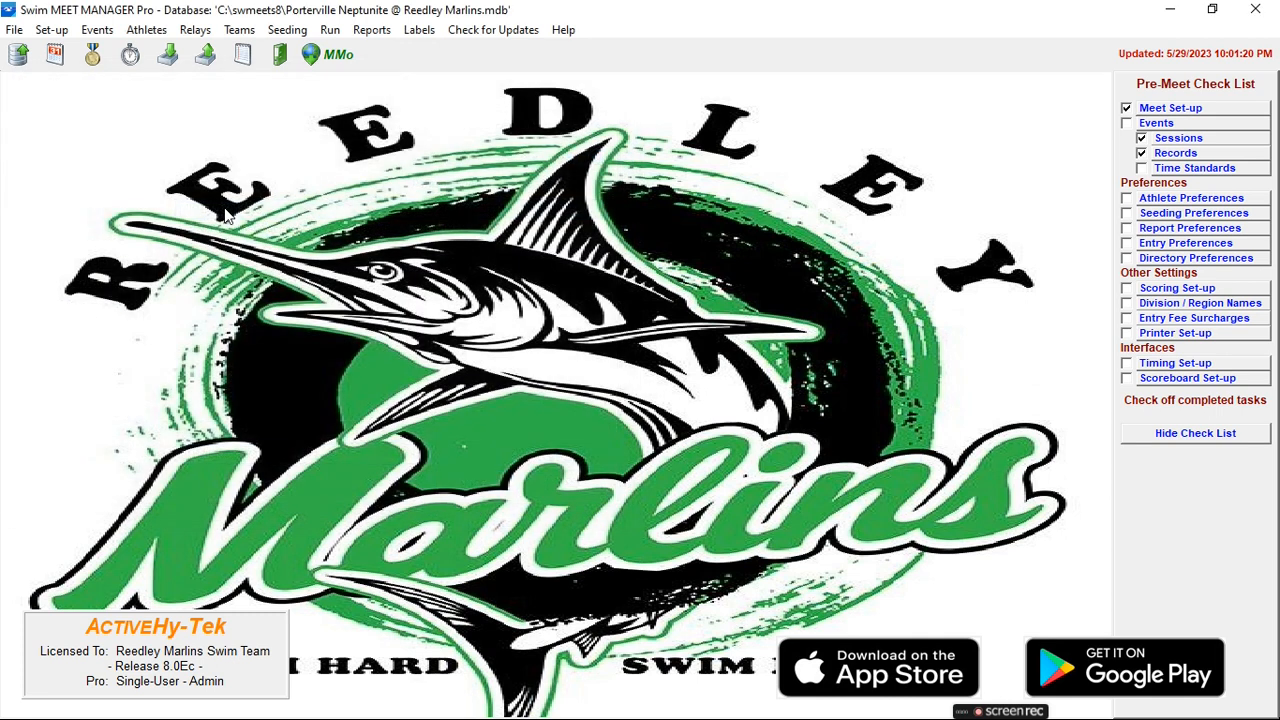
left_click(567, 371)
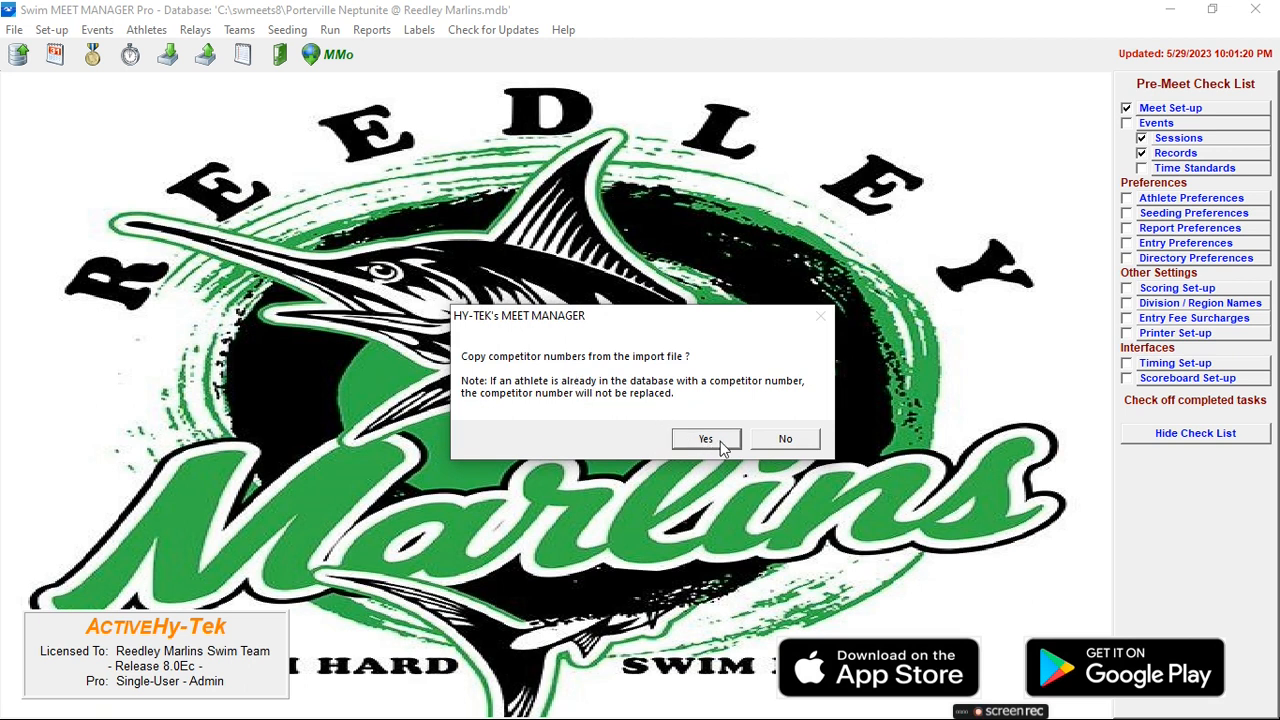
left_click(761, 442)
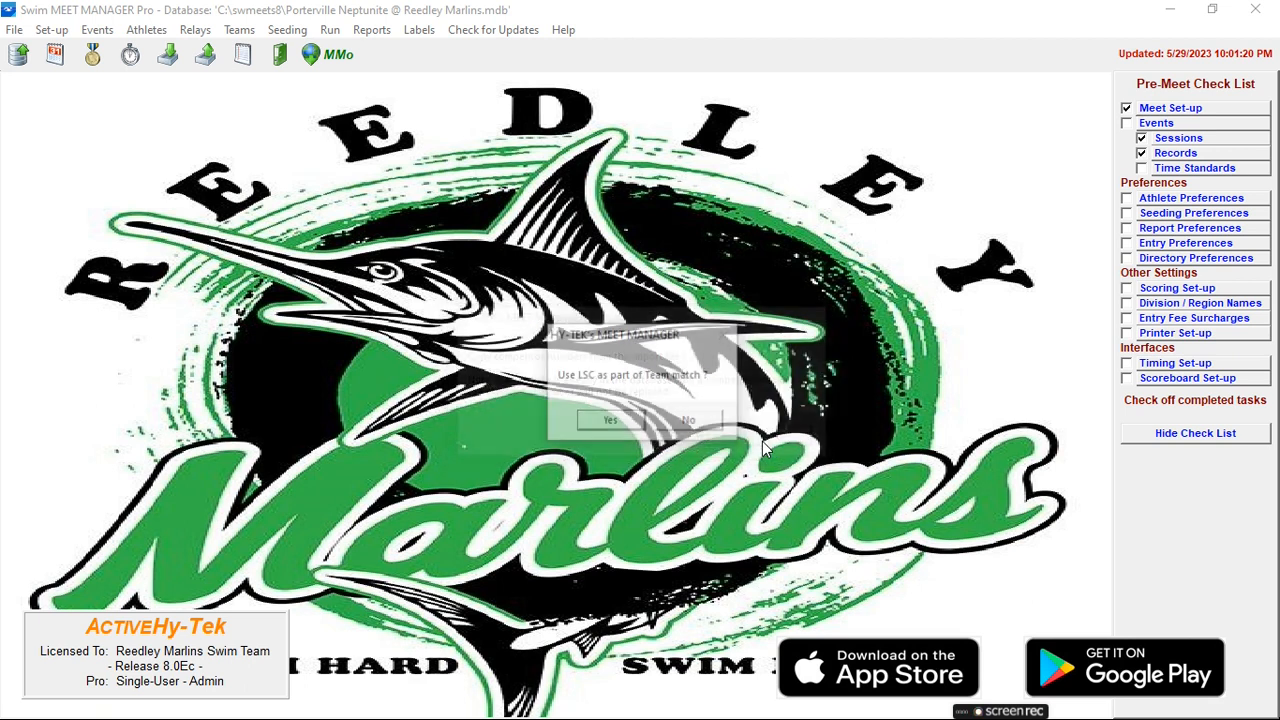
left_click(628, 421)
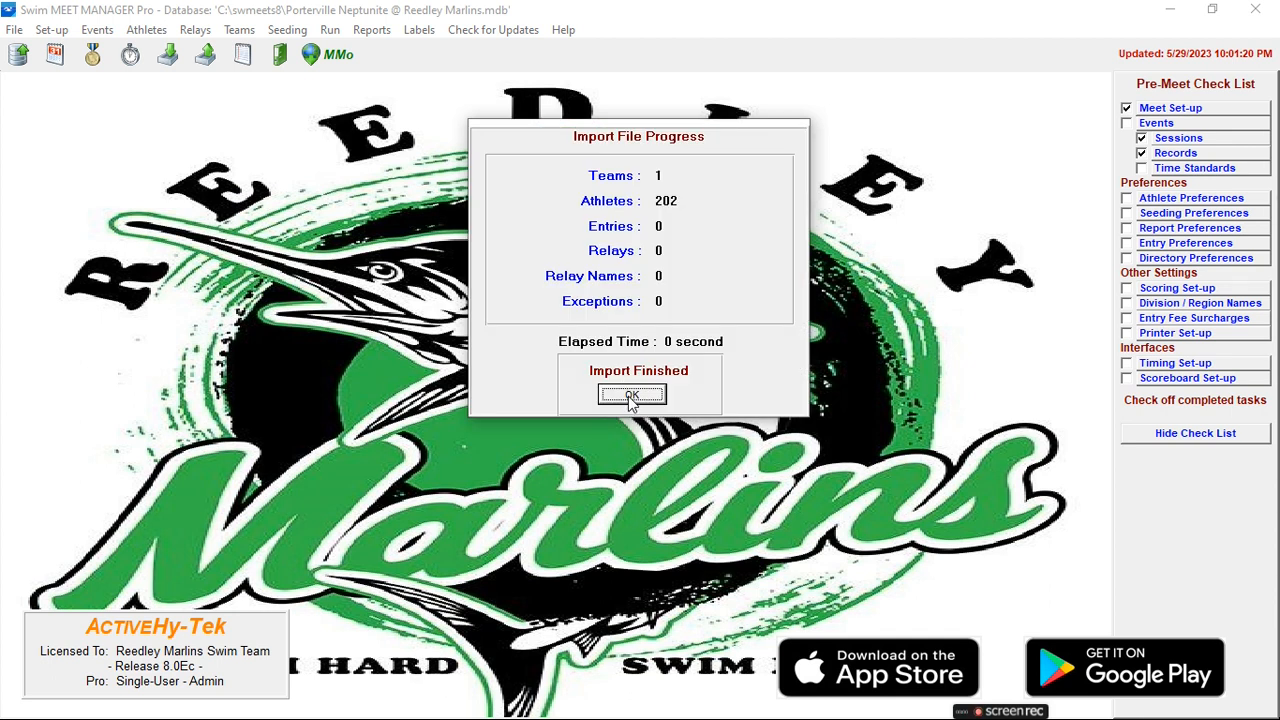
left_click(631, 396)
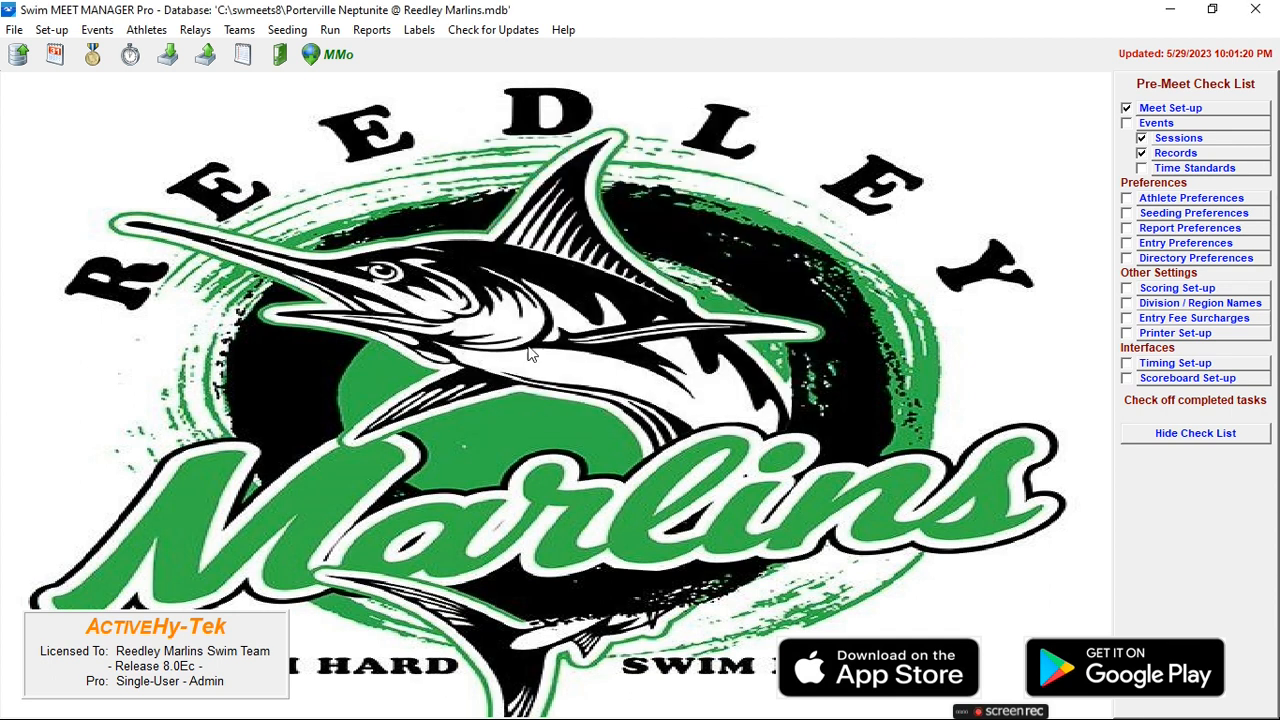
left_click(234, 30)
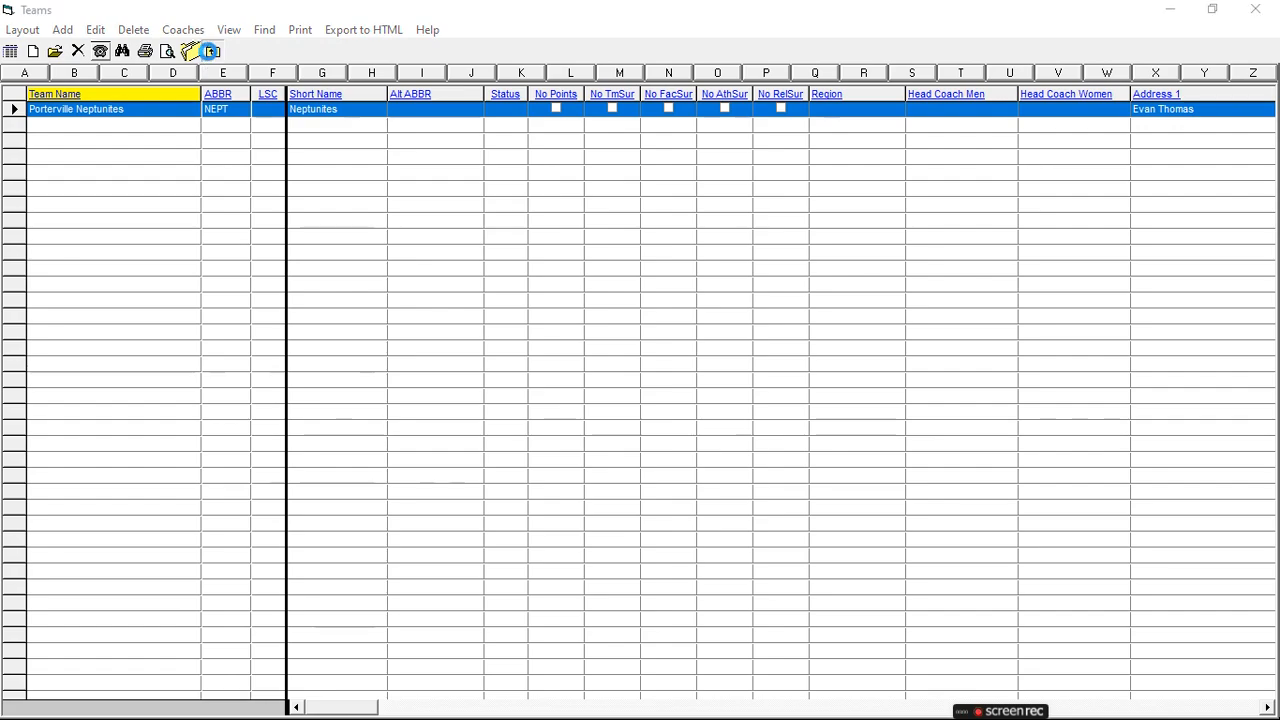
left_click(212, 50)
left_click(146, 30)
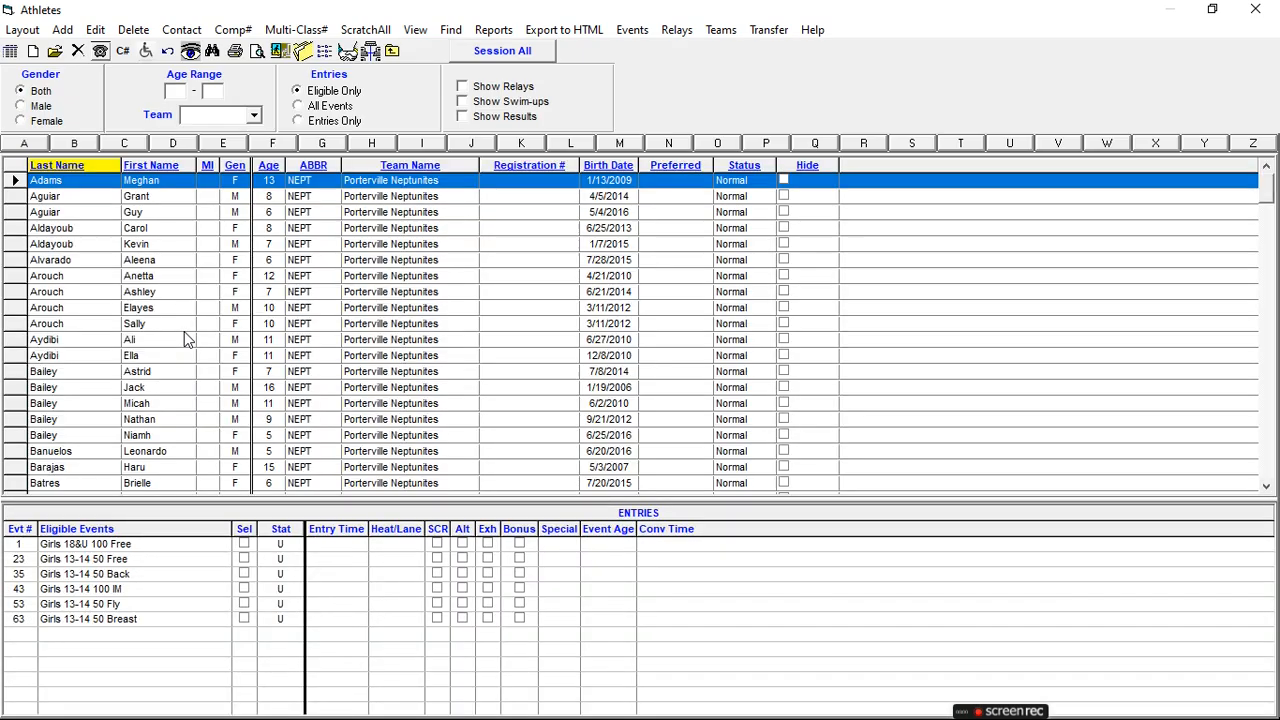
scroll(186, 355, "down", 4)
scroll(192, 360, "up", 2)
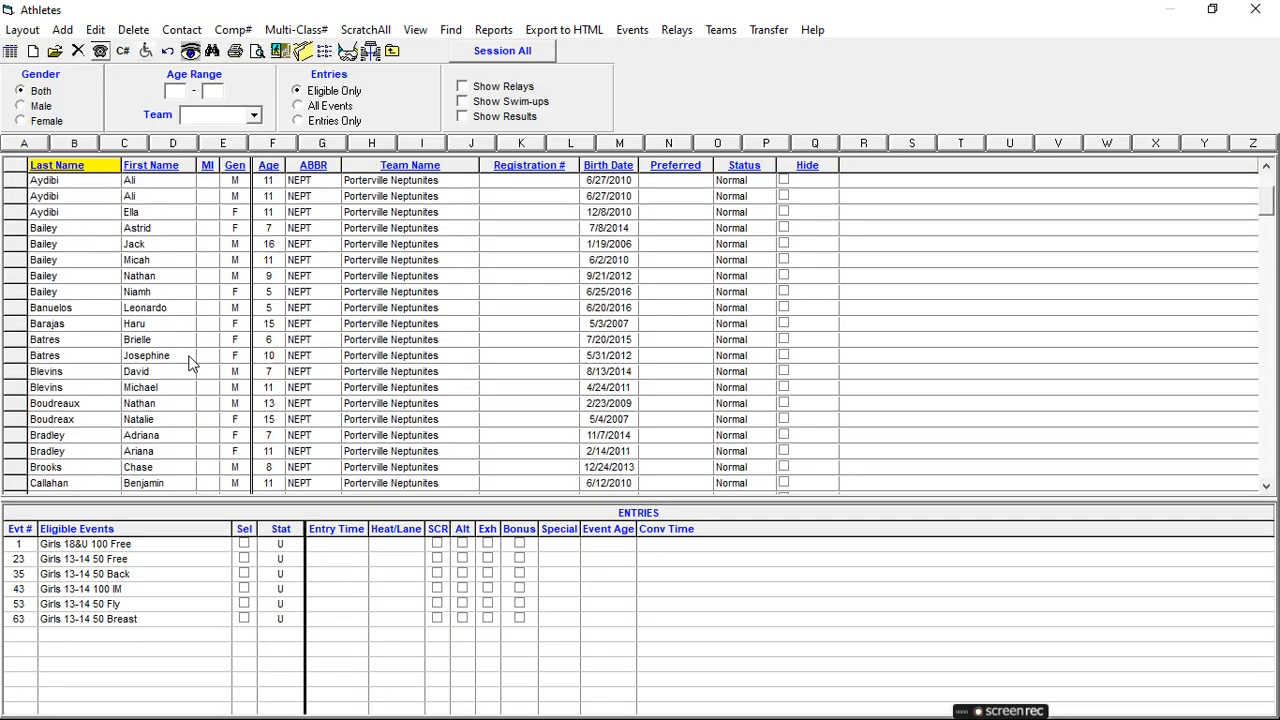
left_click(392, 52)
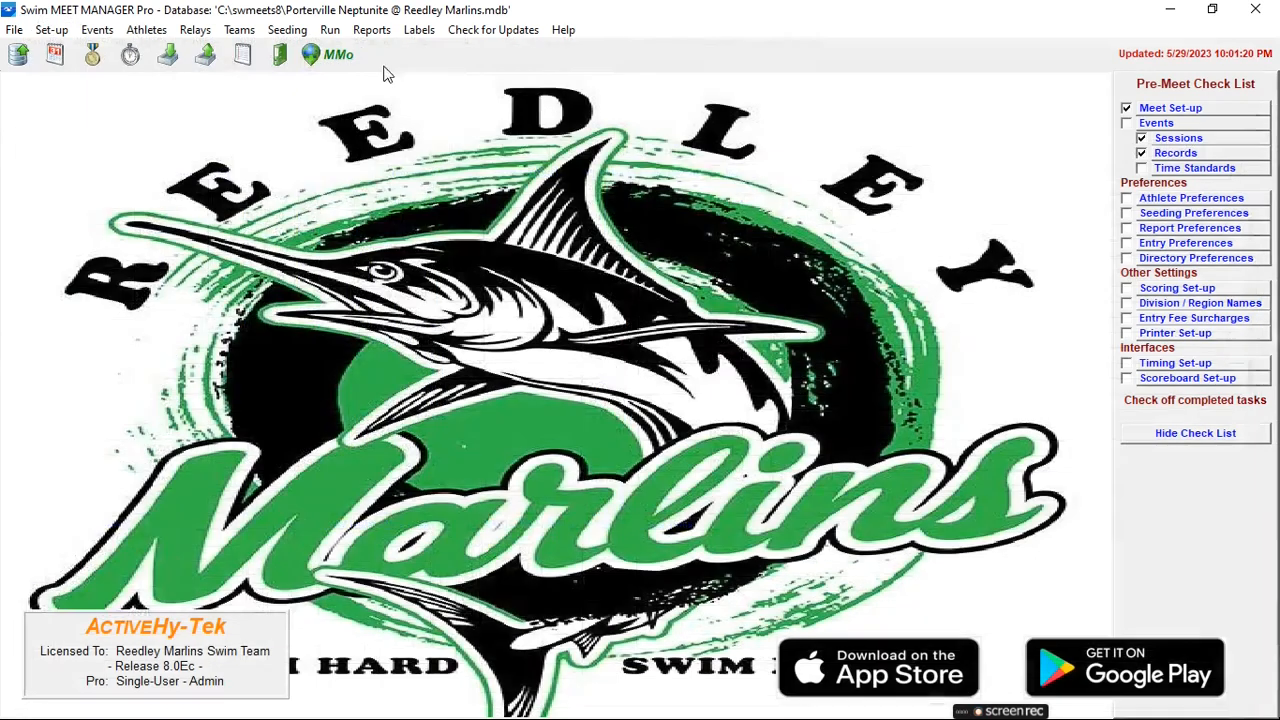
left_click(14, 31)
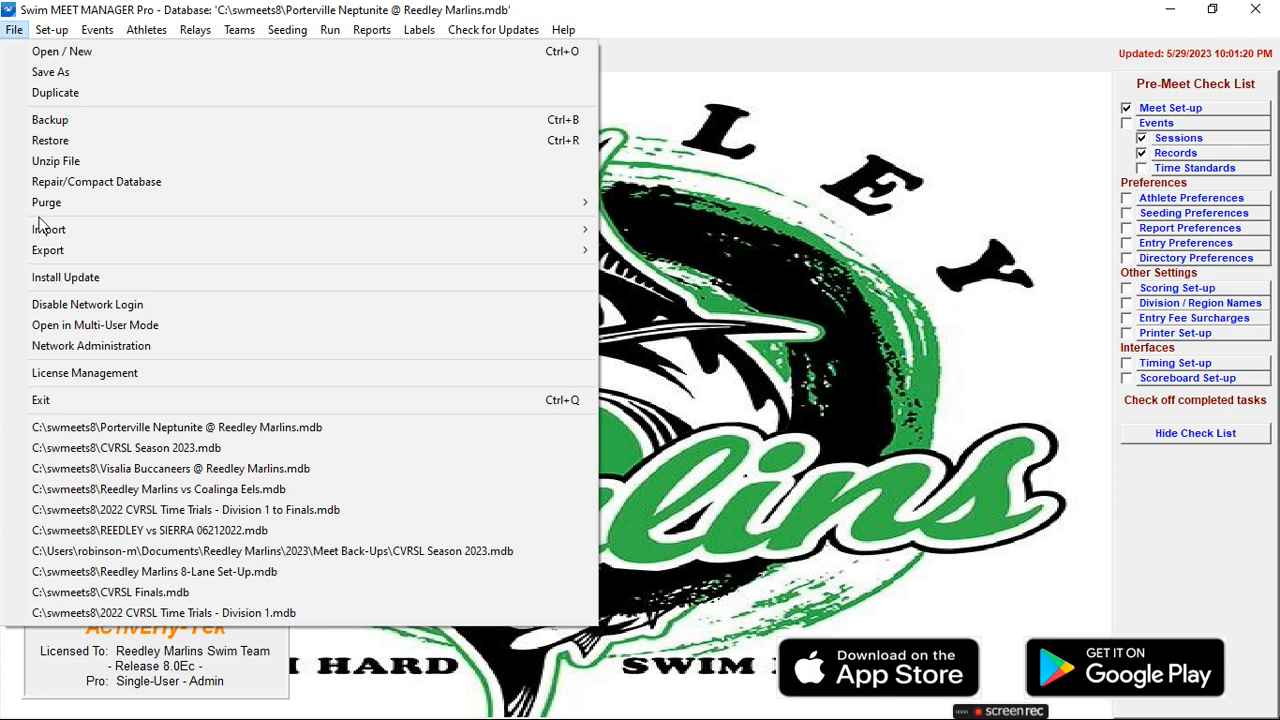
- From Downloads, unzip REED--RostersUsingImportEntries and select its extracted Reedley rosters SD3 entries file
mouse_move(245, 232)
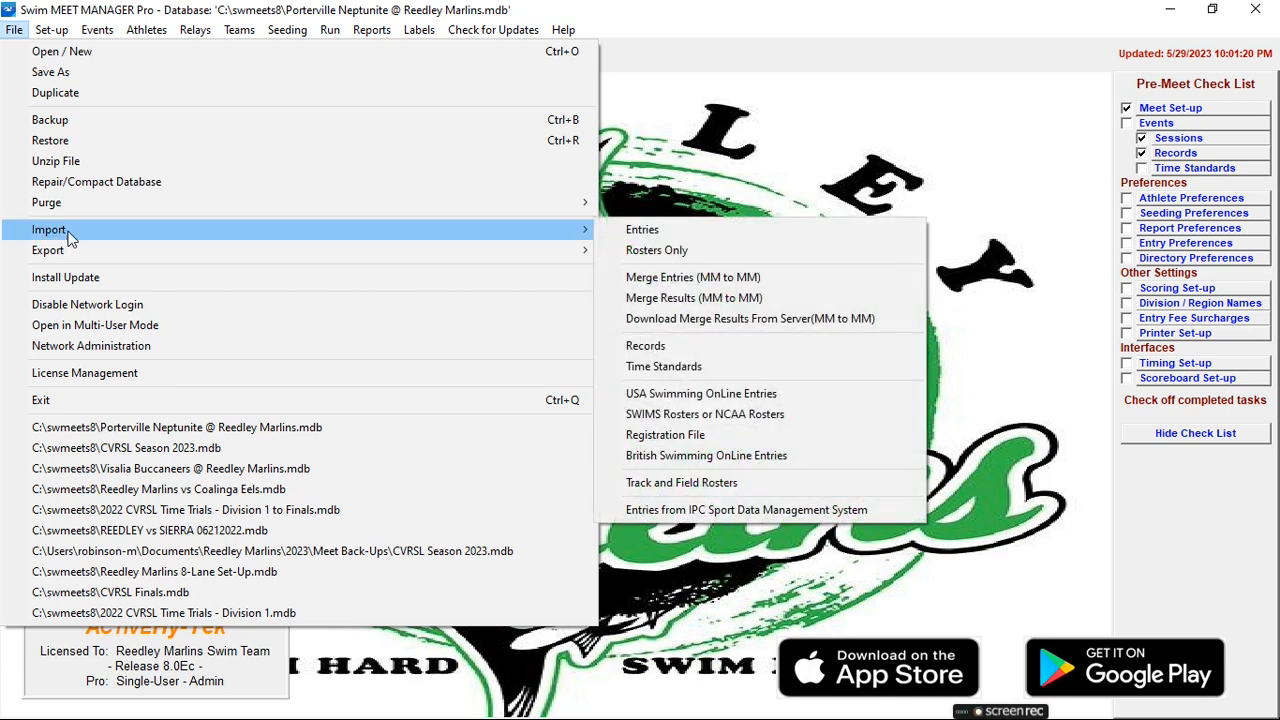
left_click(641, 230)
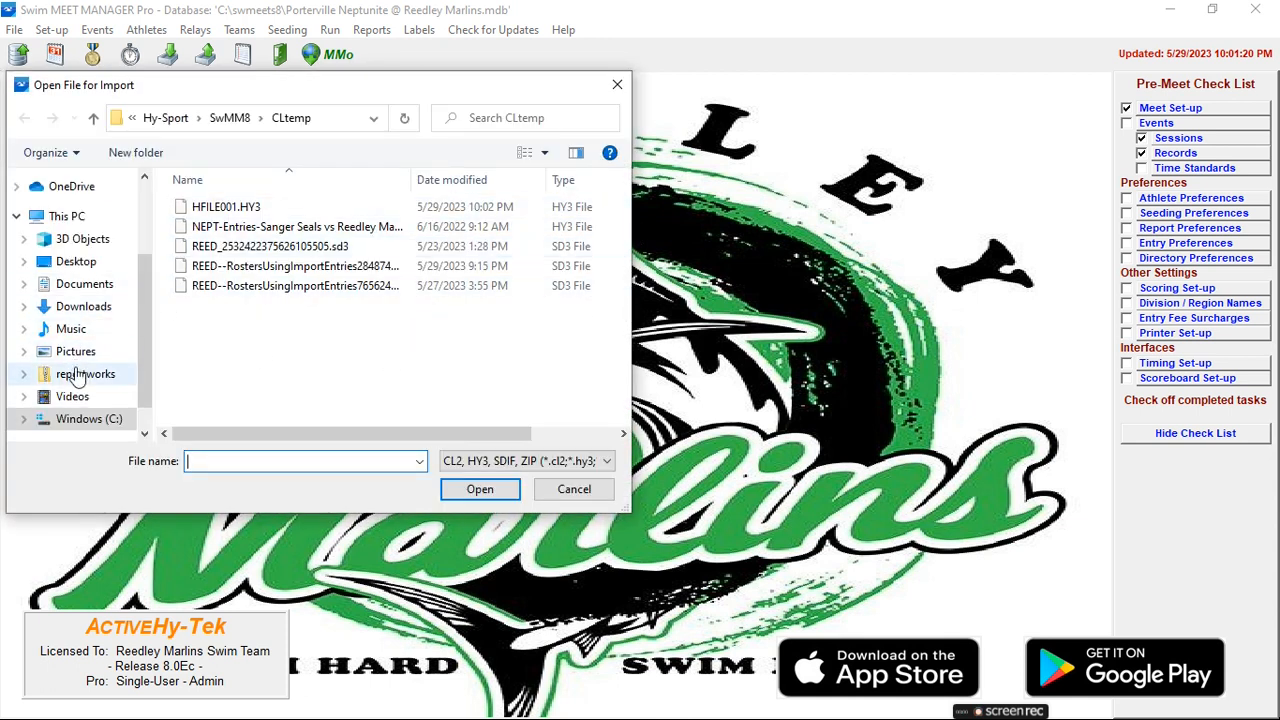
left_click(80, 310)
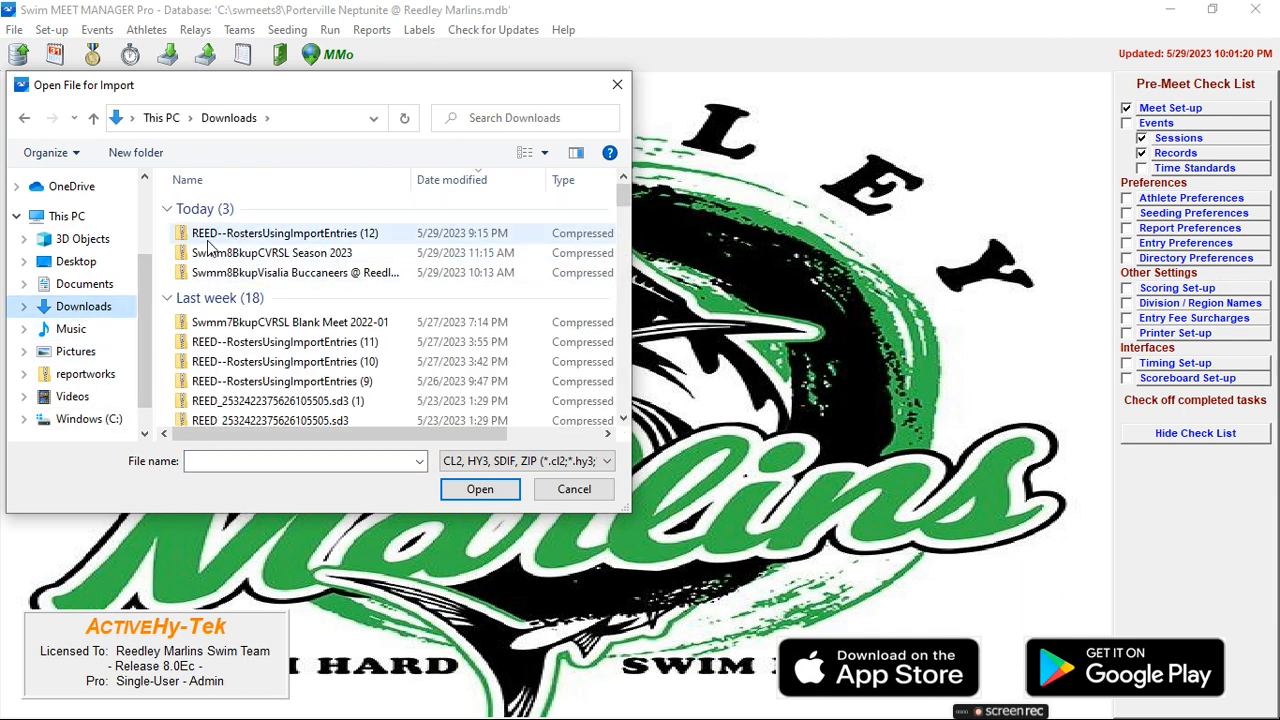
double_click(342, 236)
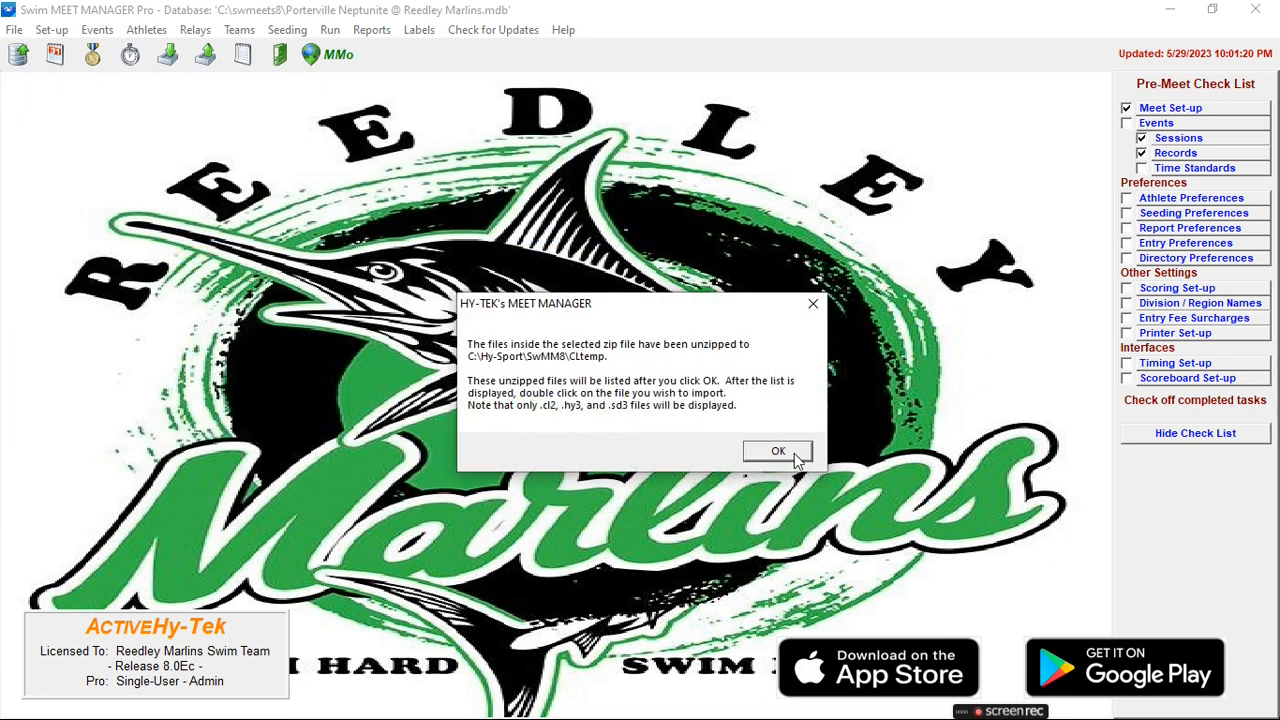
left_click(778, 452)
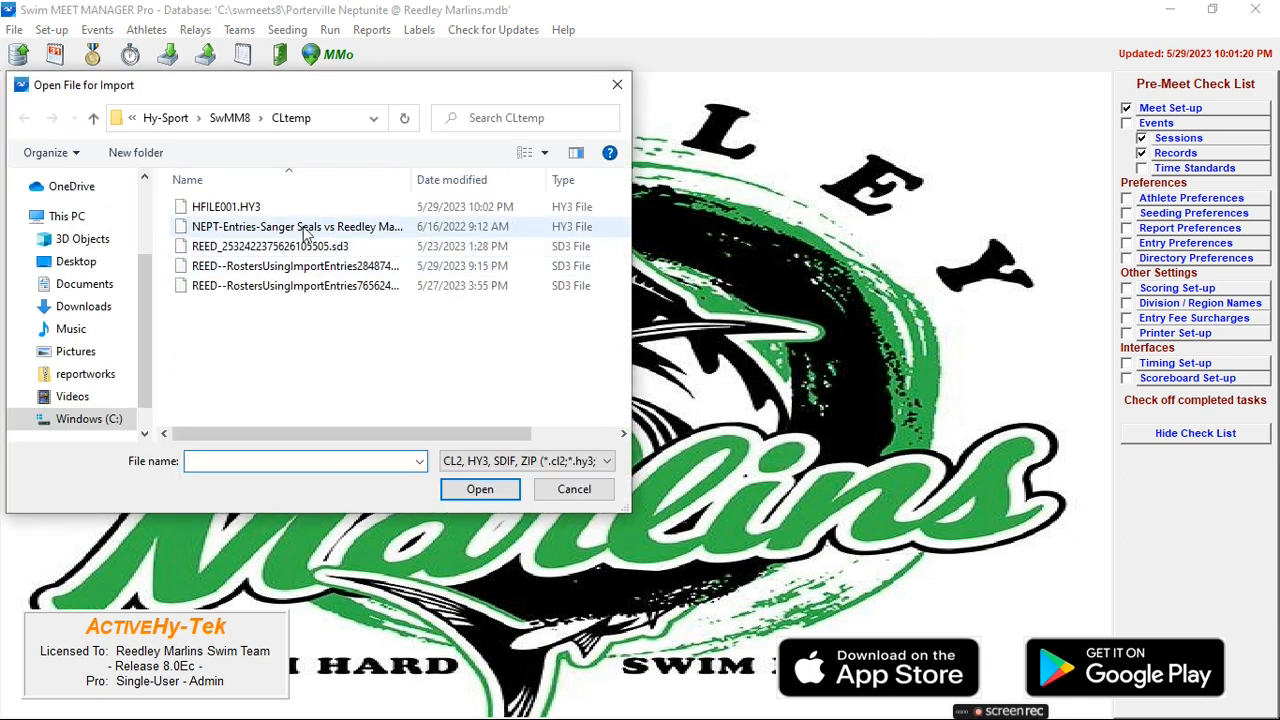
double_click(279, 277)
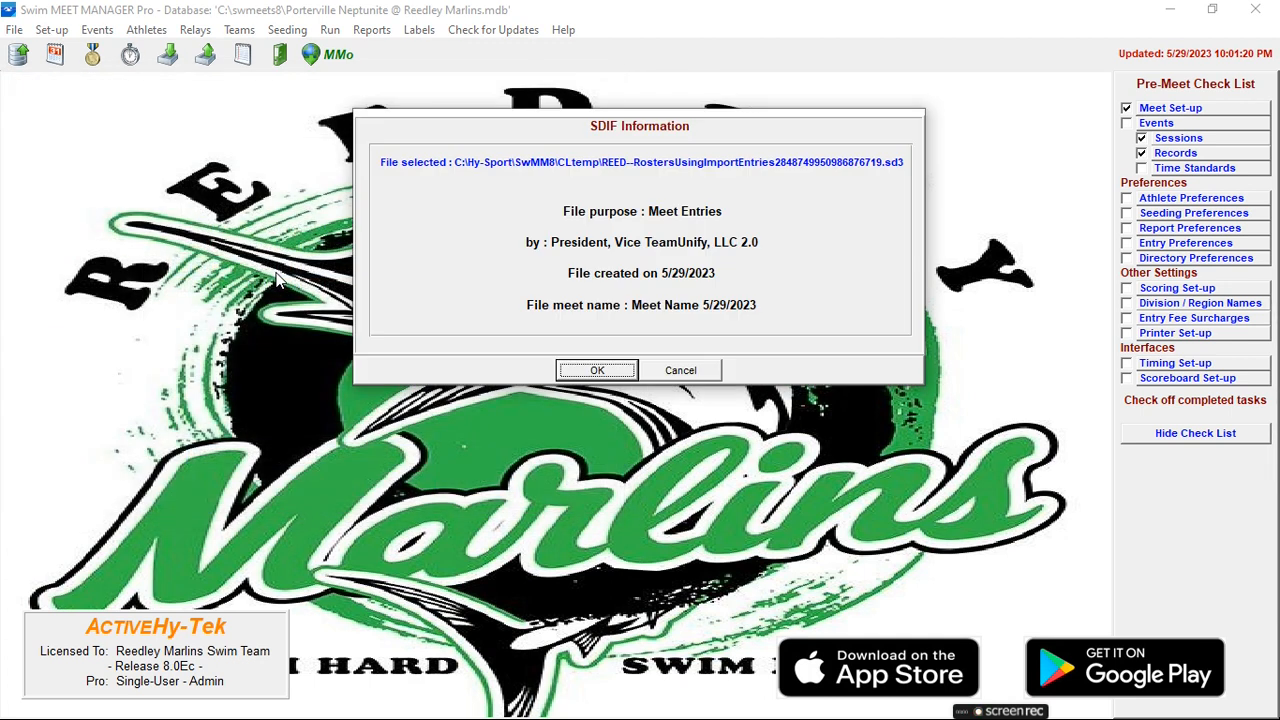
- Run the Reedley SD3 import with default options, then close the Exception Report of unmatched event numbers
left_click(628, 370)
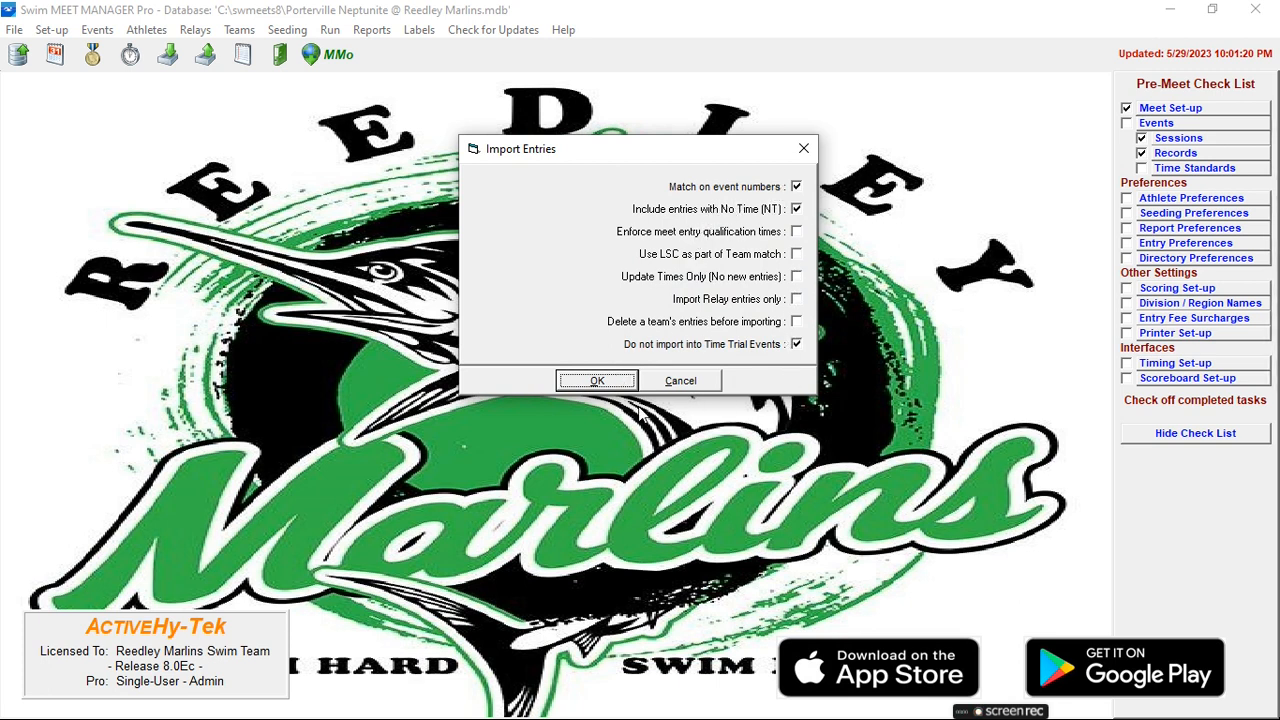
left_click(597, 381)
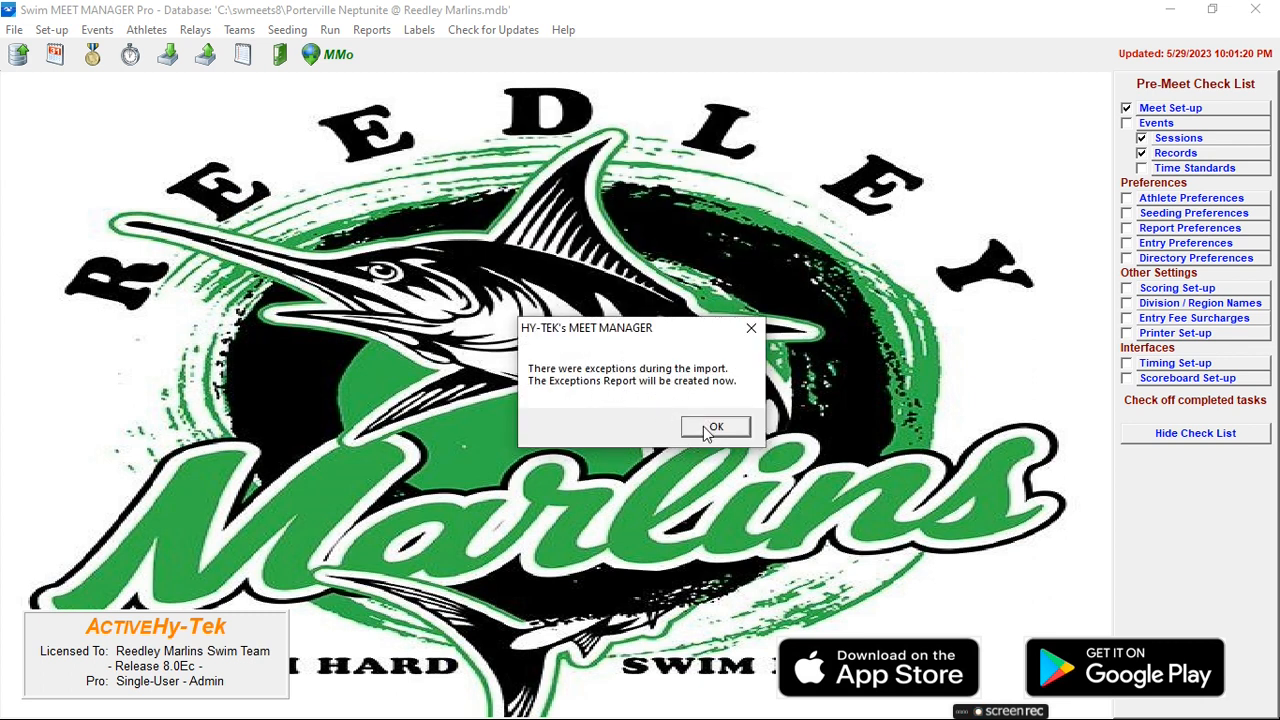
left_click(712, 427)
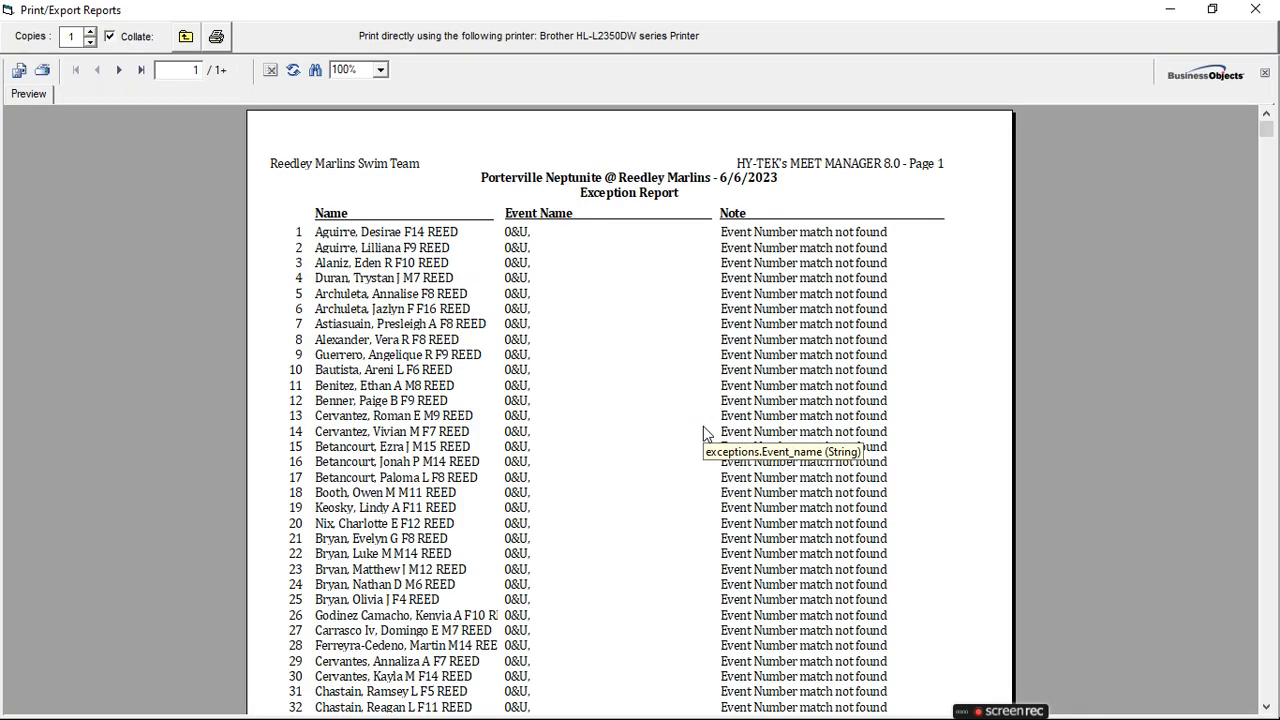
left_click(183, 38)
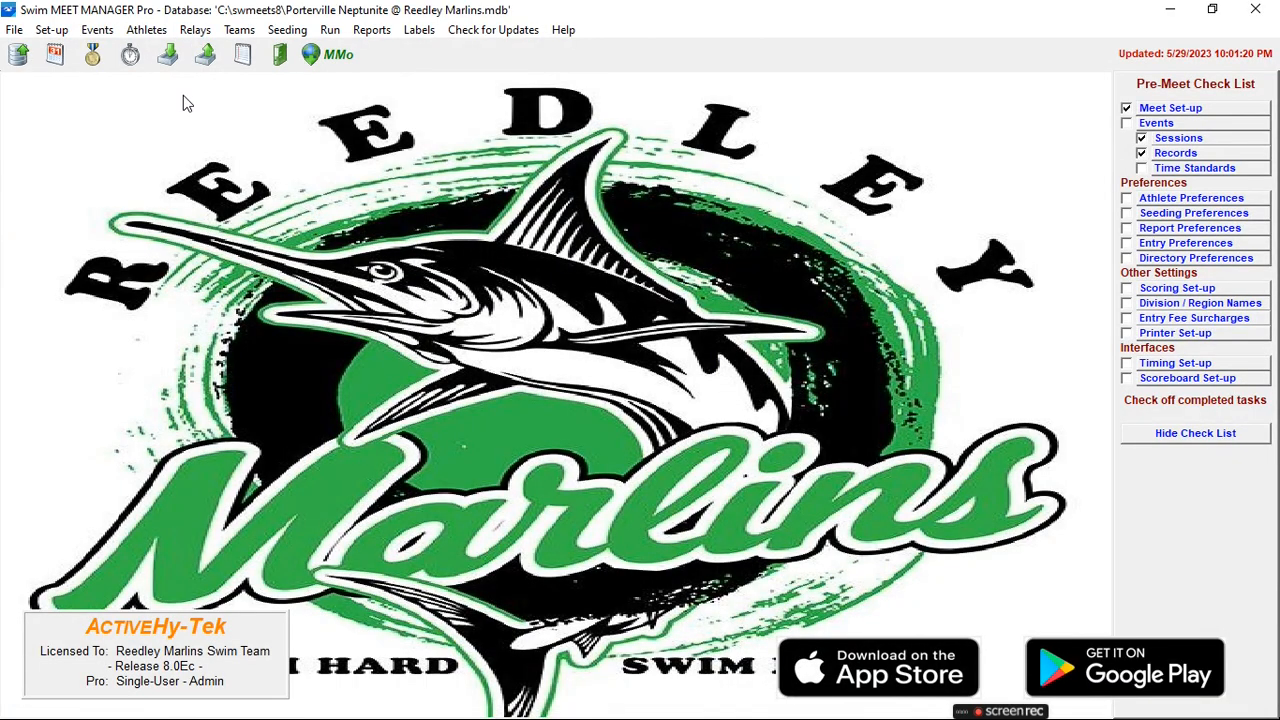
left_click(232, 28)
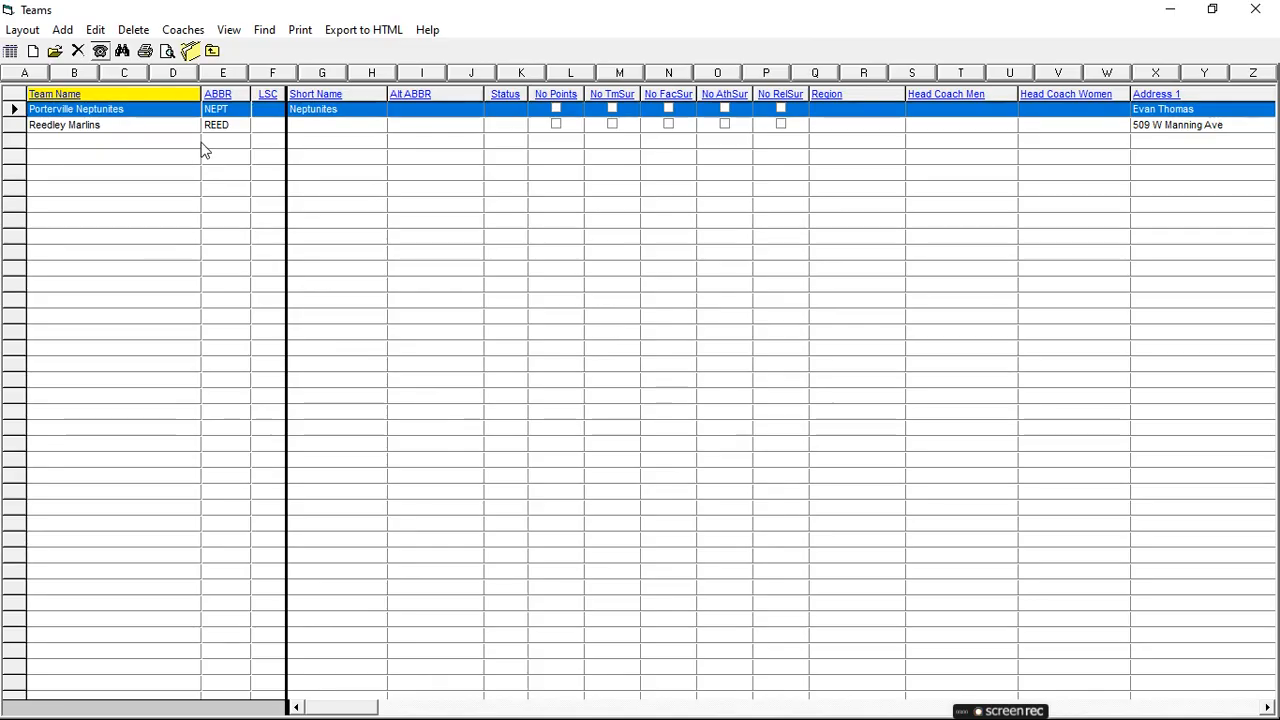
left_click(128, 132)
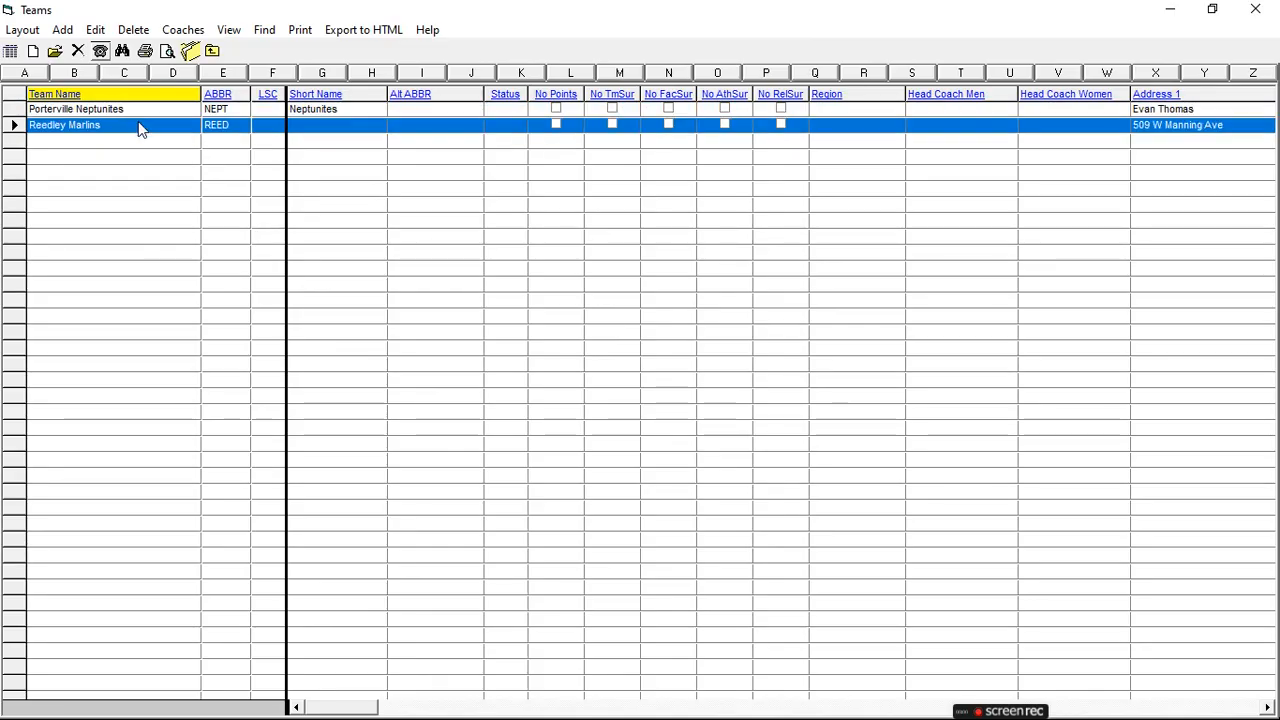
left_click(213, 53)
left_click(148, 30)
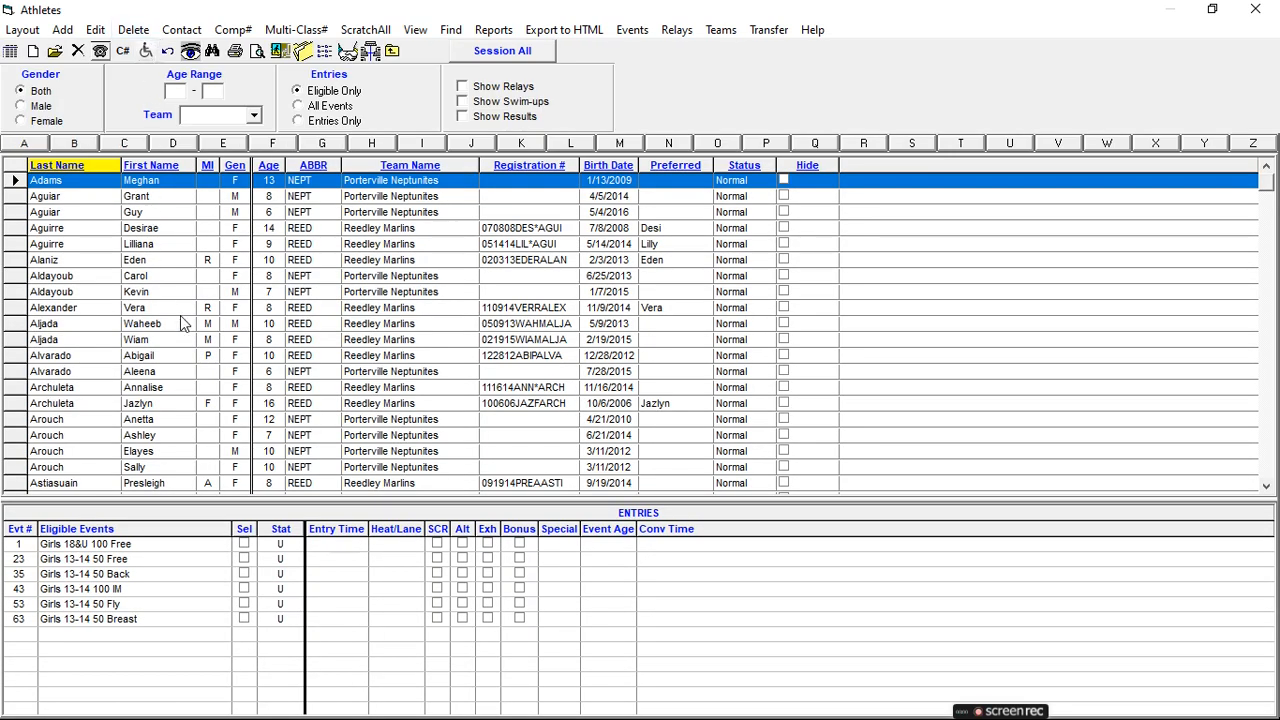
scroll(183, 330, "down", 5)
scroll(183, 333, "up", 3)
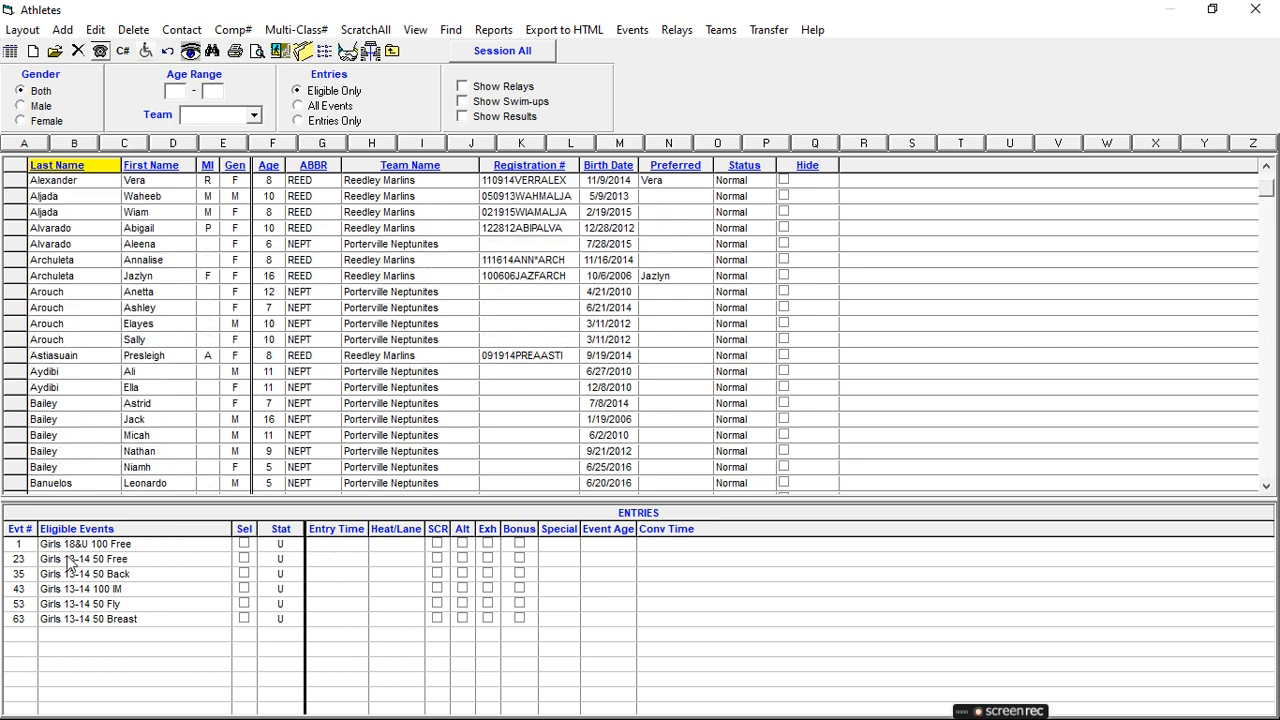
left_click(110, 198)
left_click(110, 262)
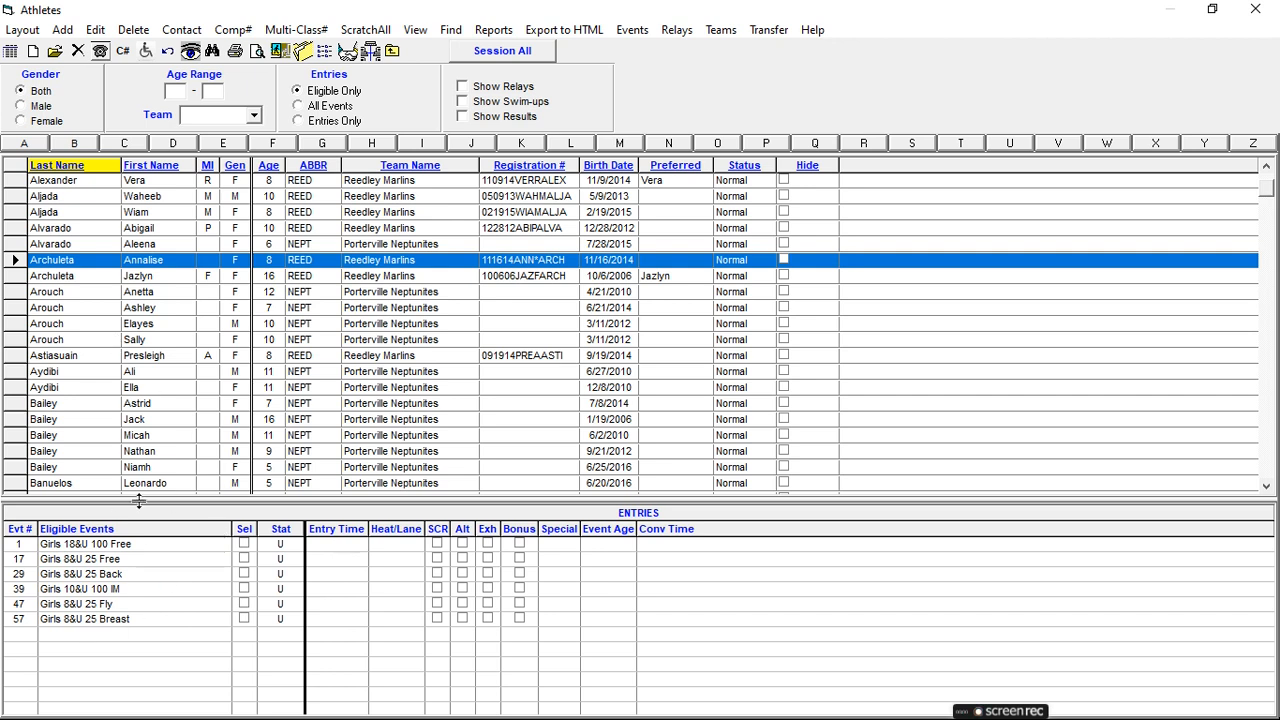
scroll(165, 398, "down", 1)
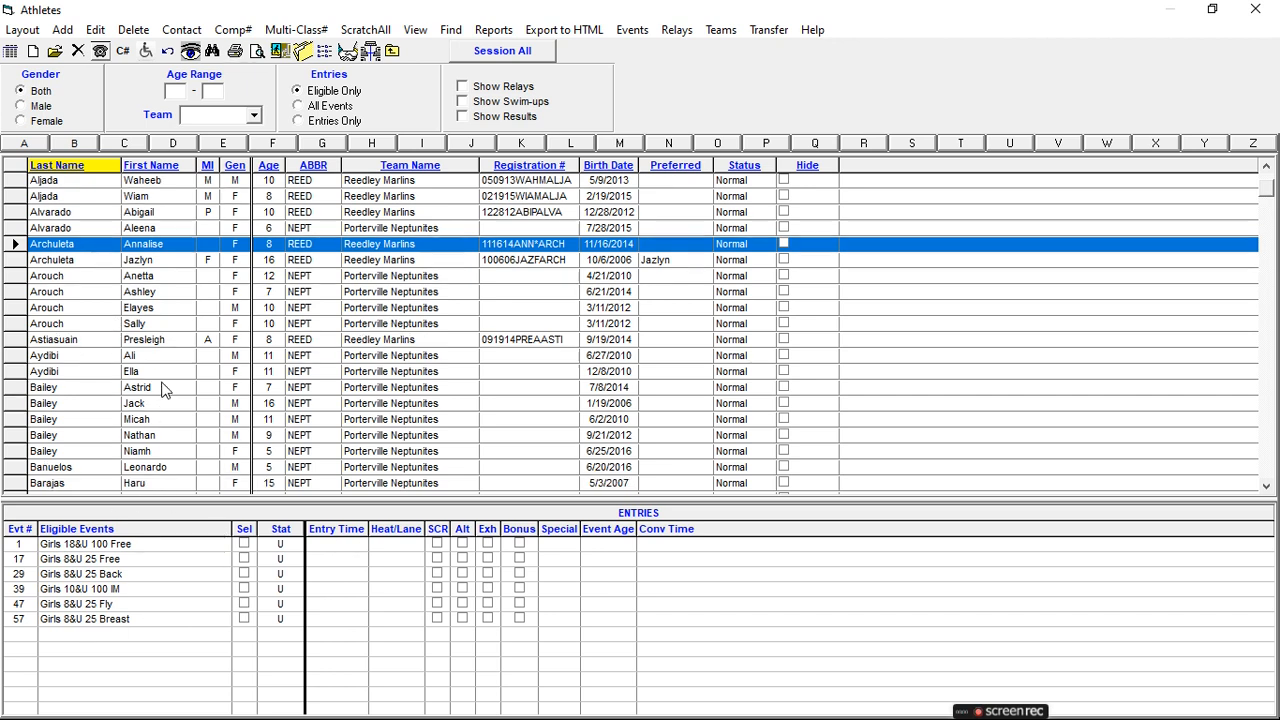
left_click(393, 54)
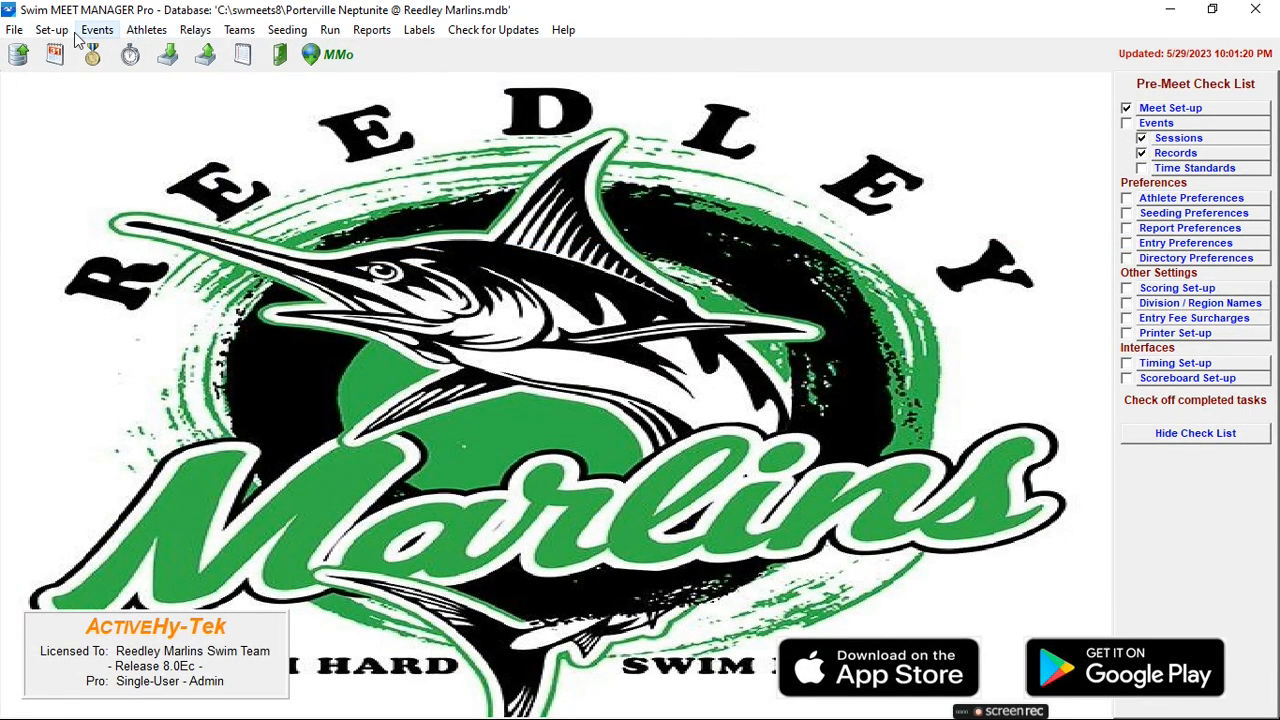
- Import the NEPT-Entries HY3 file with default options: 1 team, 56 athletes, 155 entries, 34 relays
left_click(14, 30)
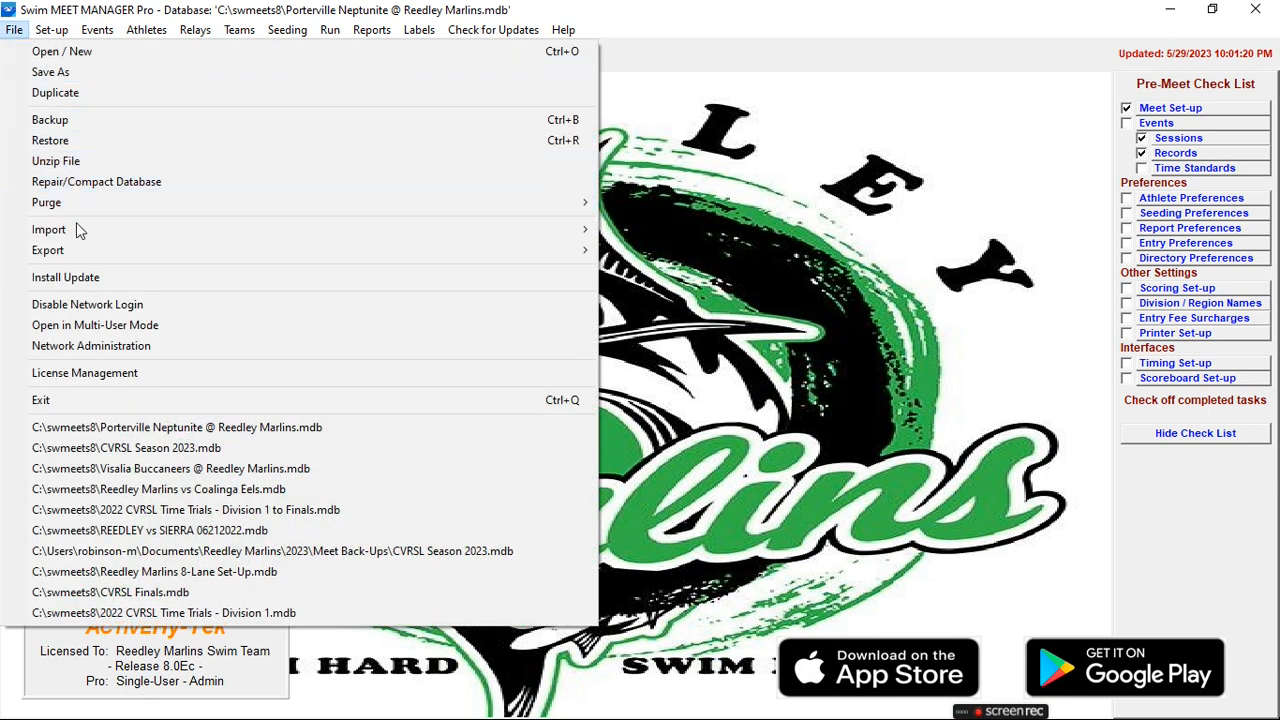
mouse_move(80, 232)
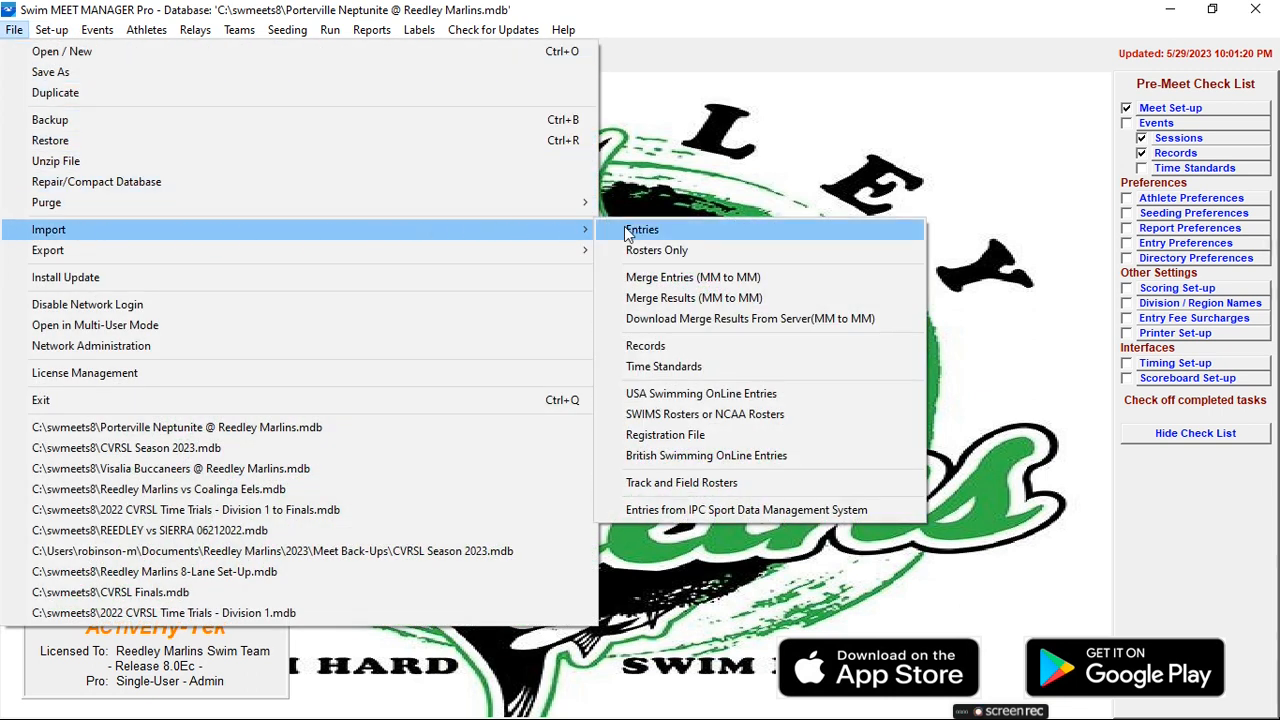
left_click(640, 231)
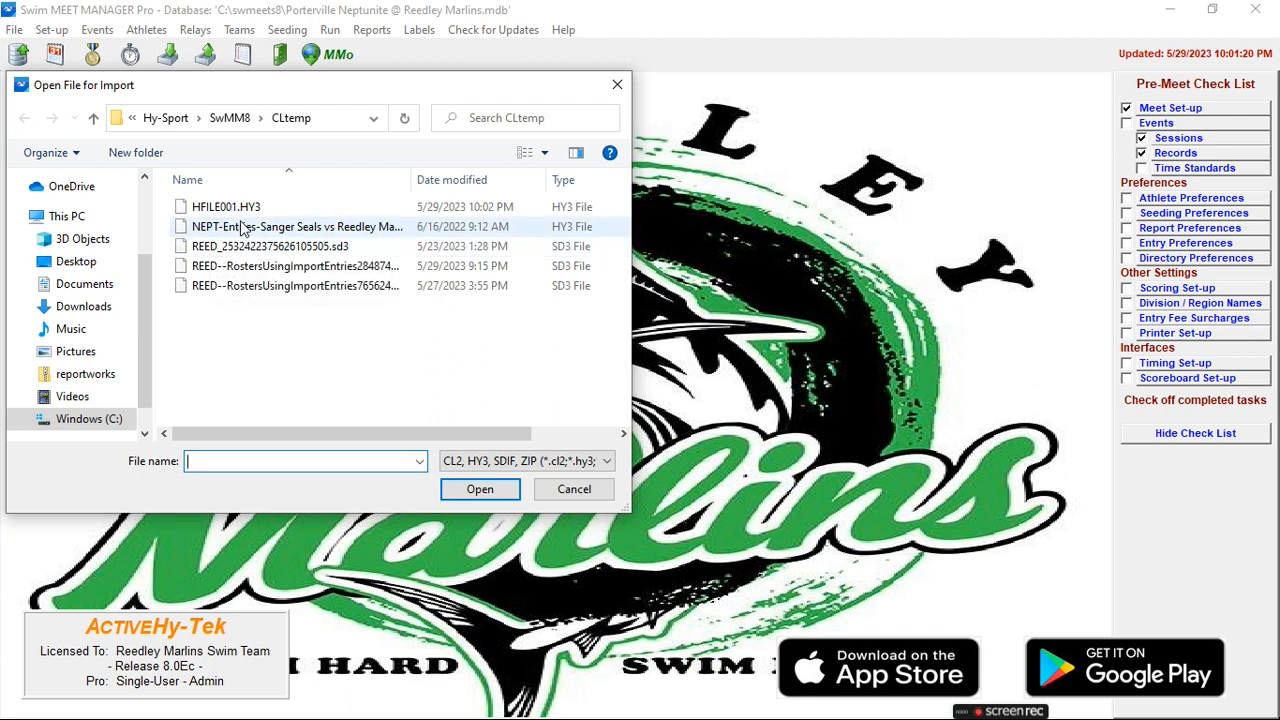
double_click(292, 229)
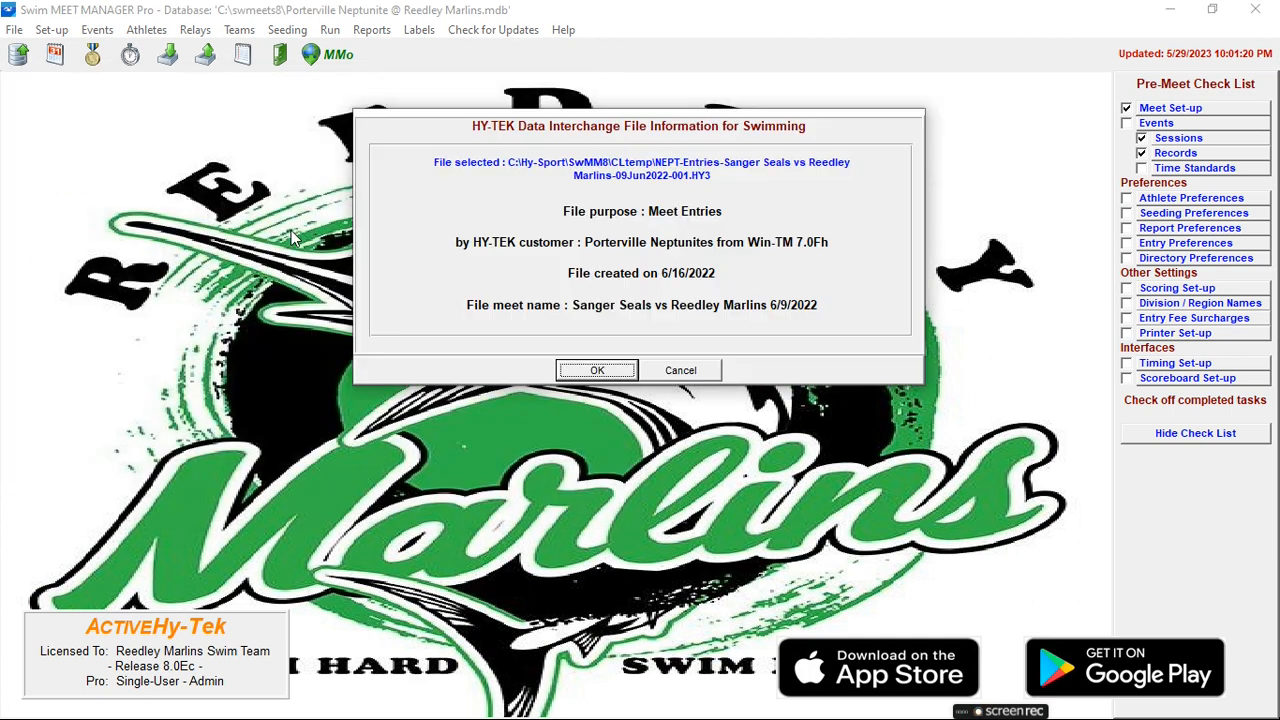
left_click(580, 372)
left_click(597, 381)
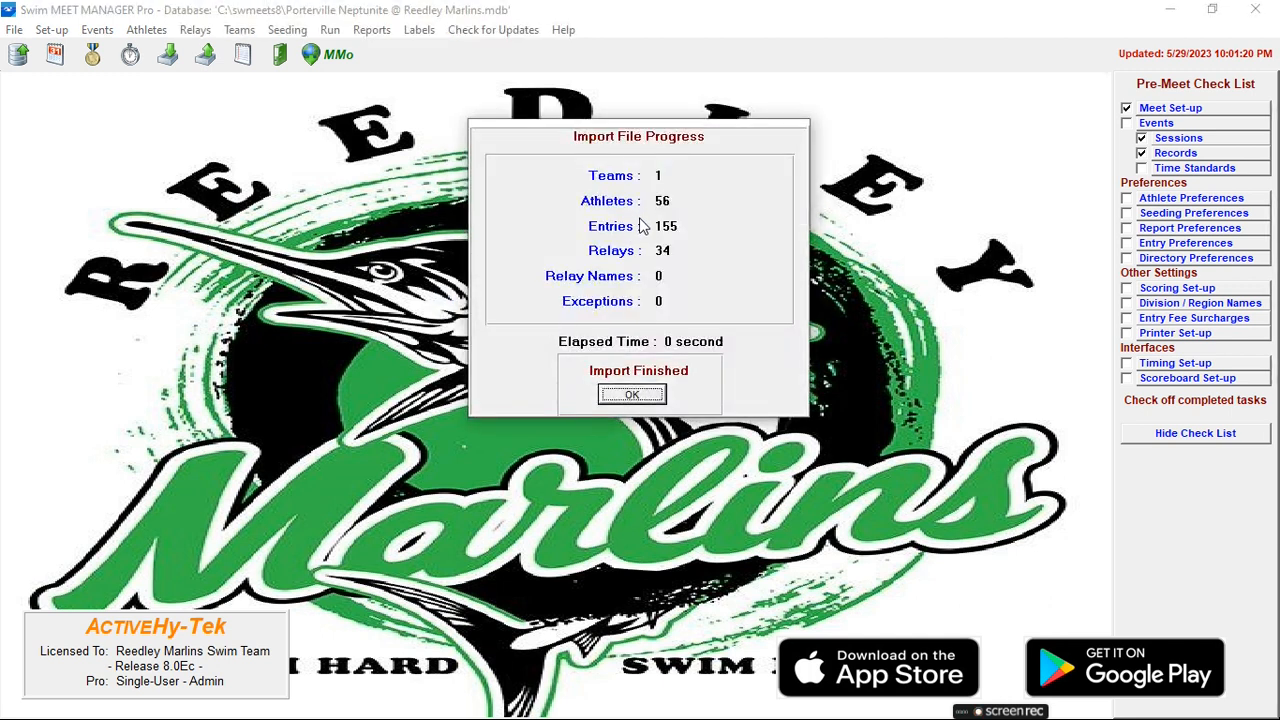
left_click(629, 395)
- Import the REED_ Practice Meet SD3 file, adding 126 athletes, 462 entries and 24 relays, 0 exceptions
left_click(14, 29)
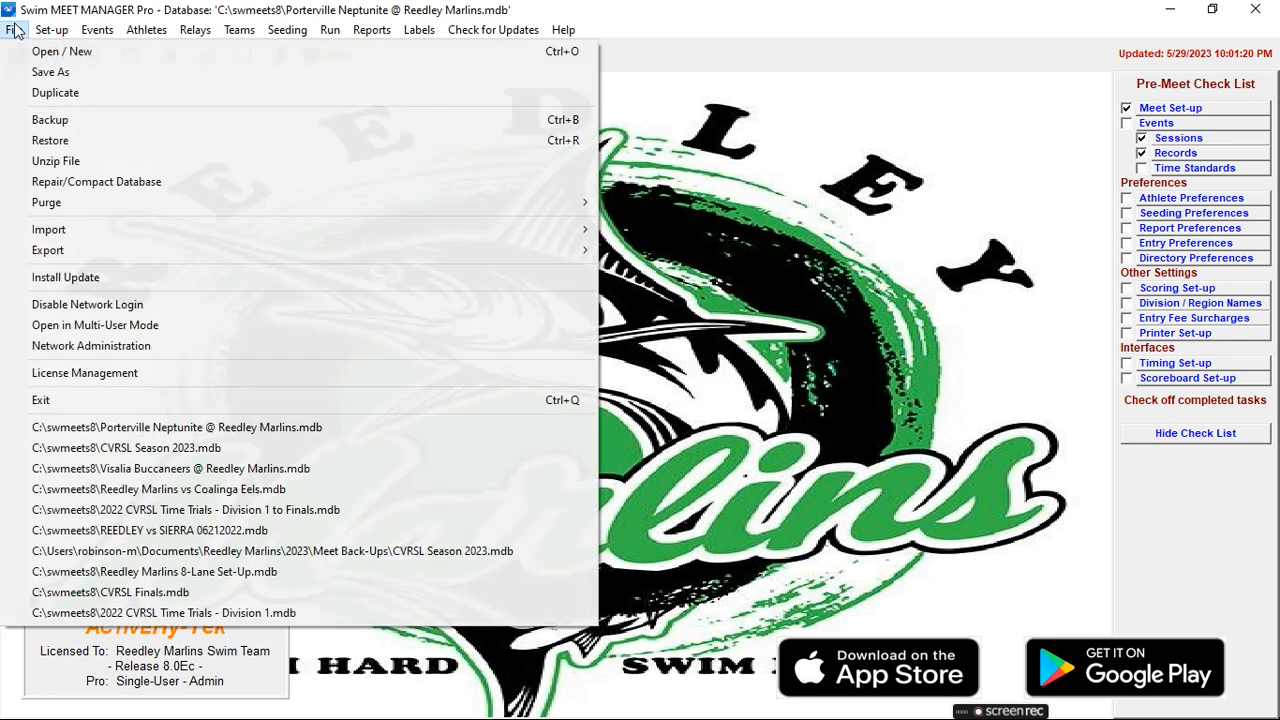
mouse_move(48, 229)
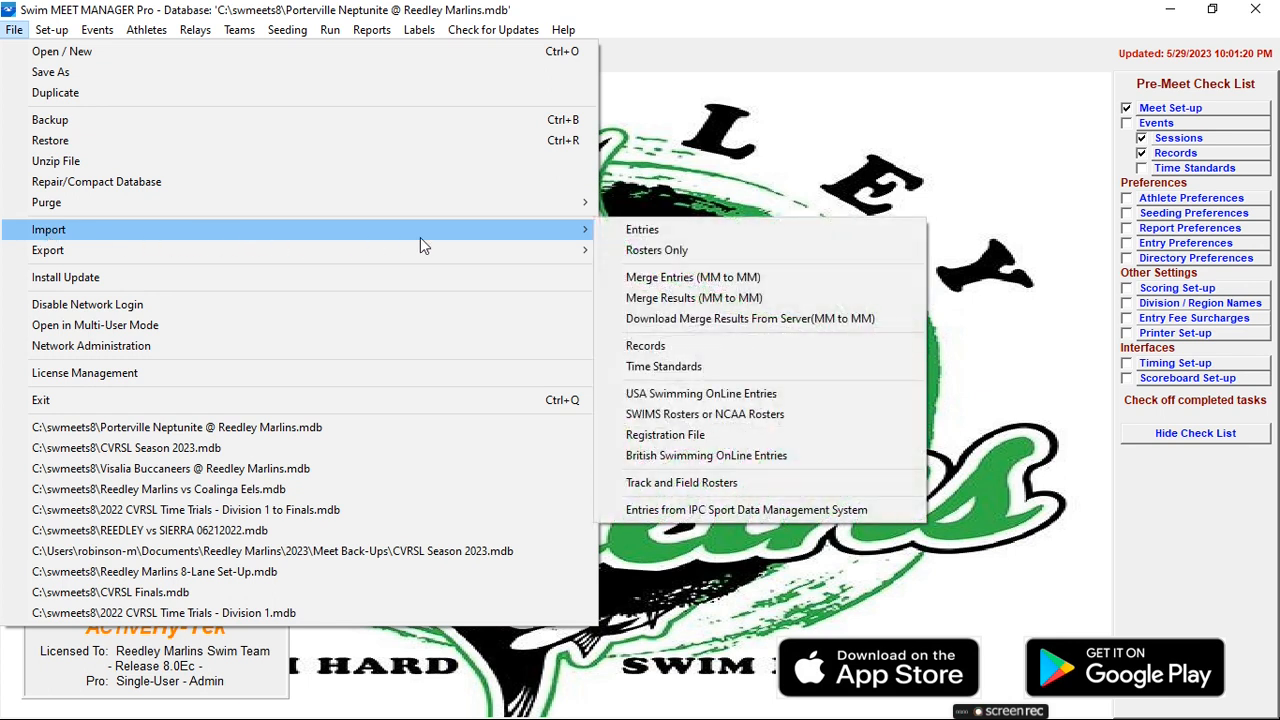
left_click(630, 230)
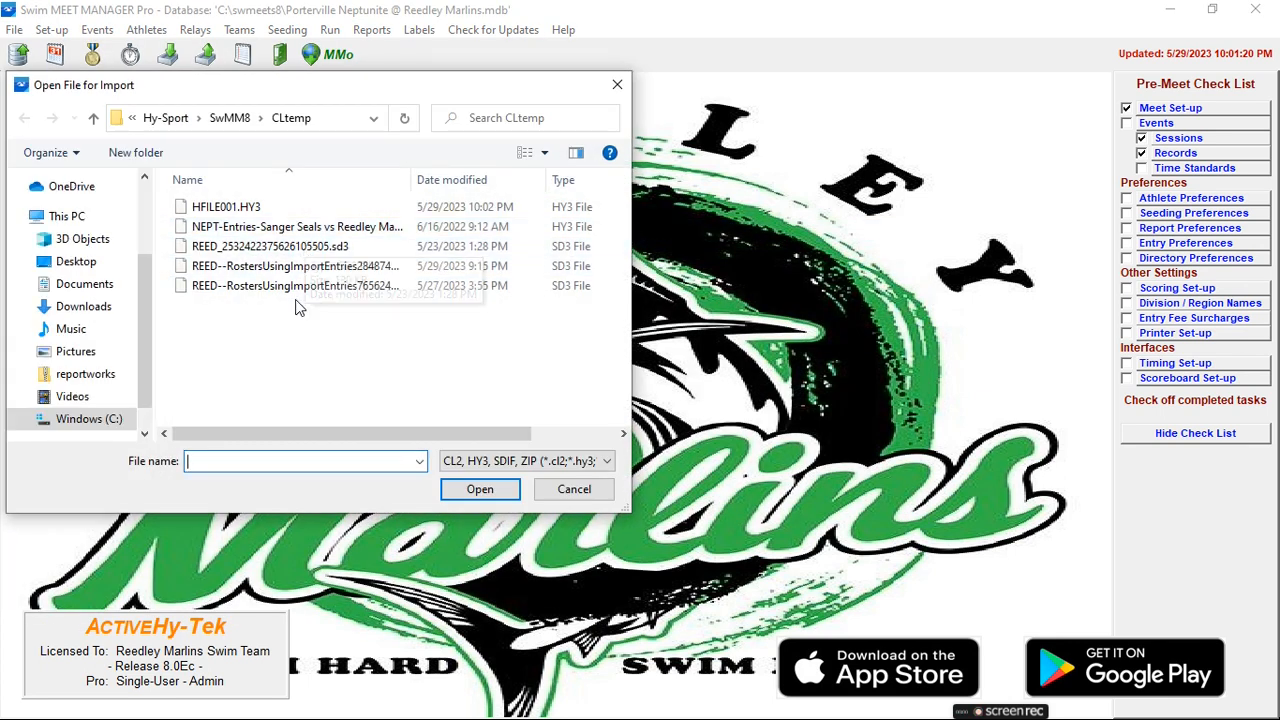
double_click(330, 247)
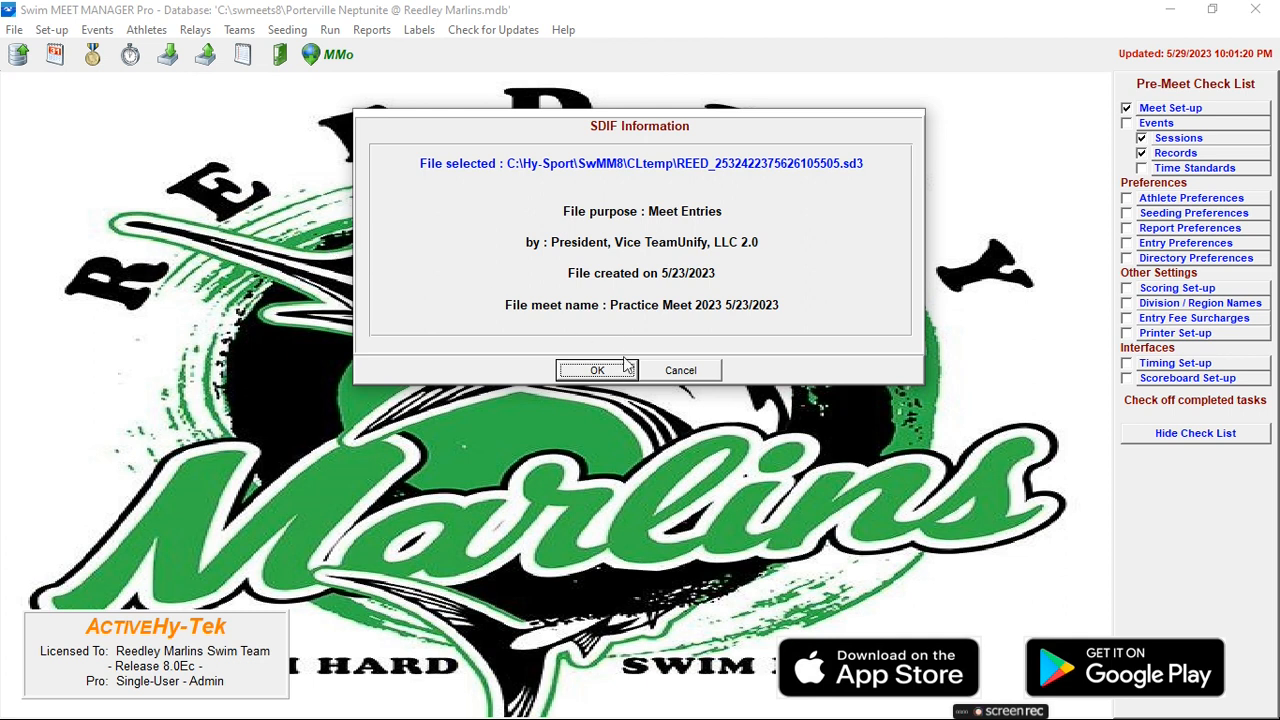
left_click(597, 371)
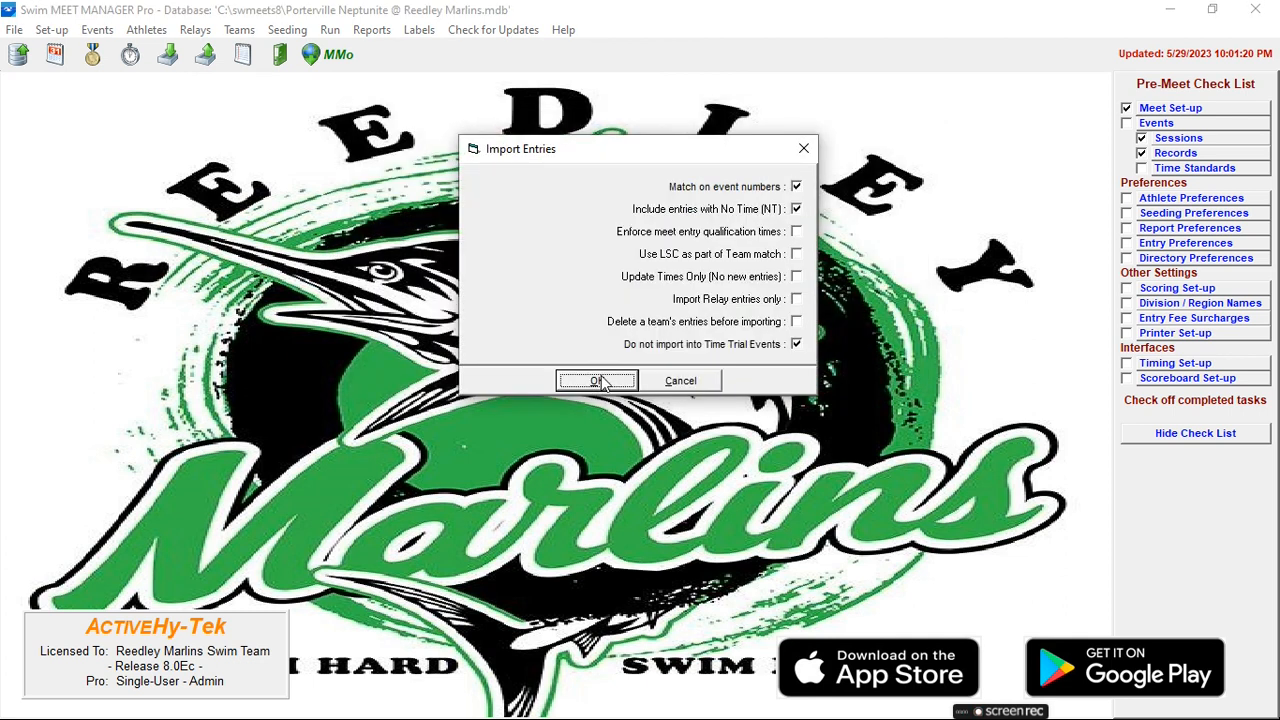
left_click(600, 381)
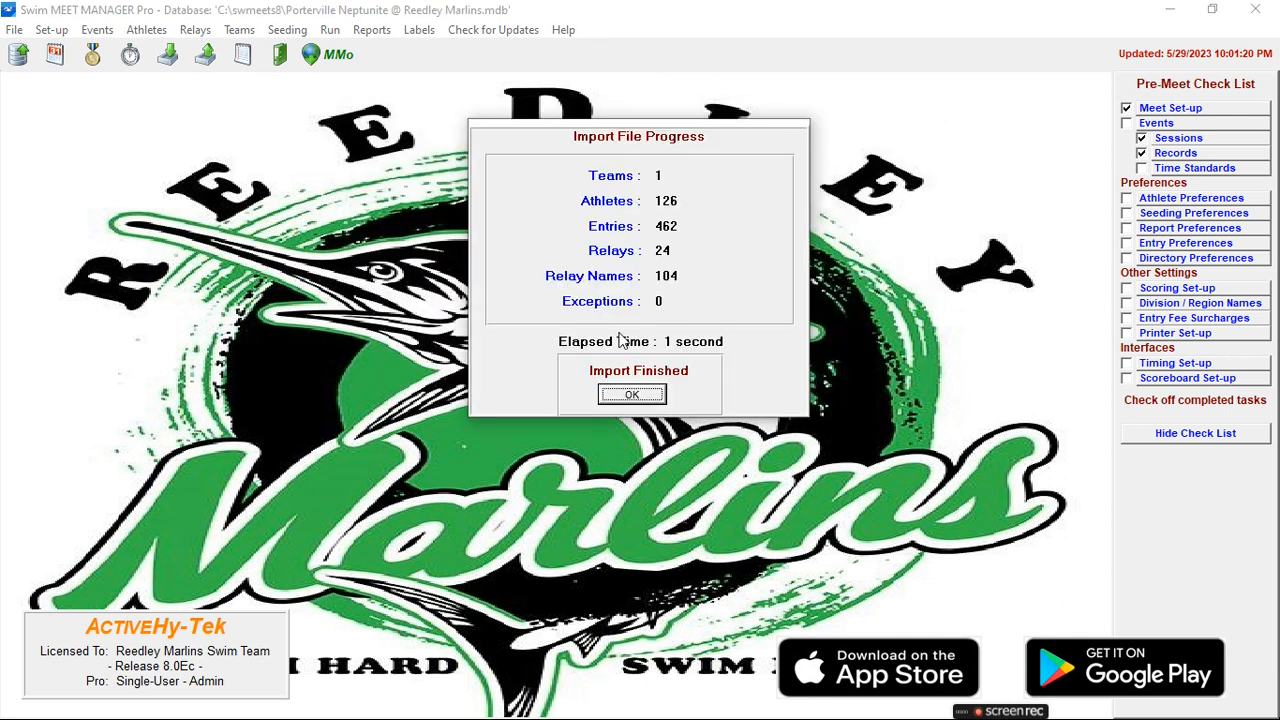
left_click(629, 397)
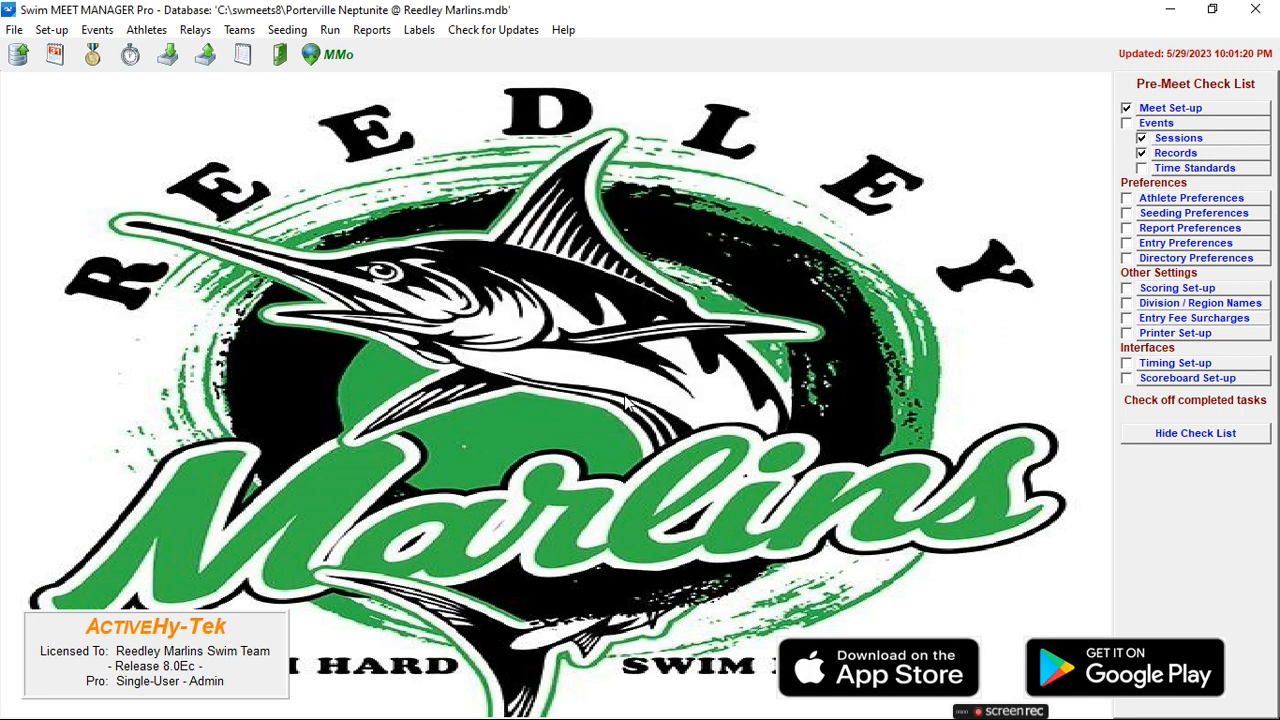
- Open the Athletes list filtered to Reedley Marlins and check two swimmers' event entries
left_click(145, 30)
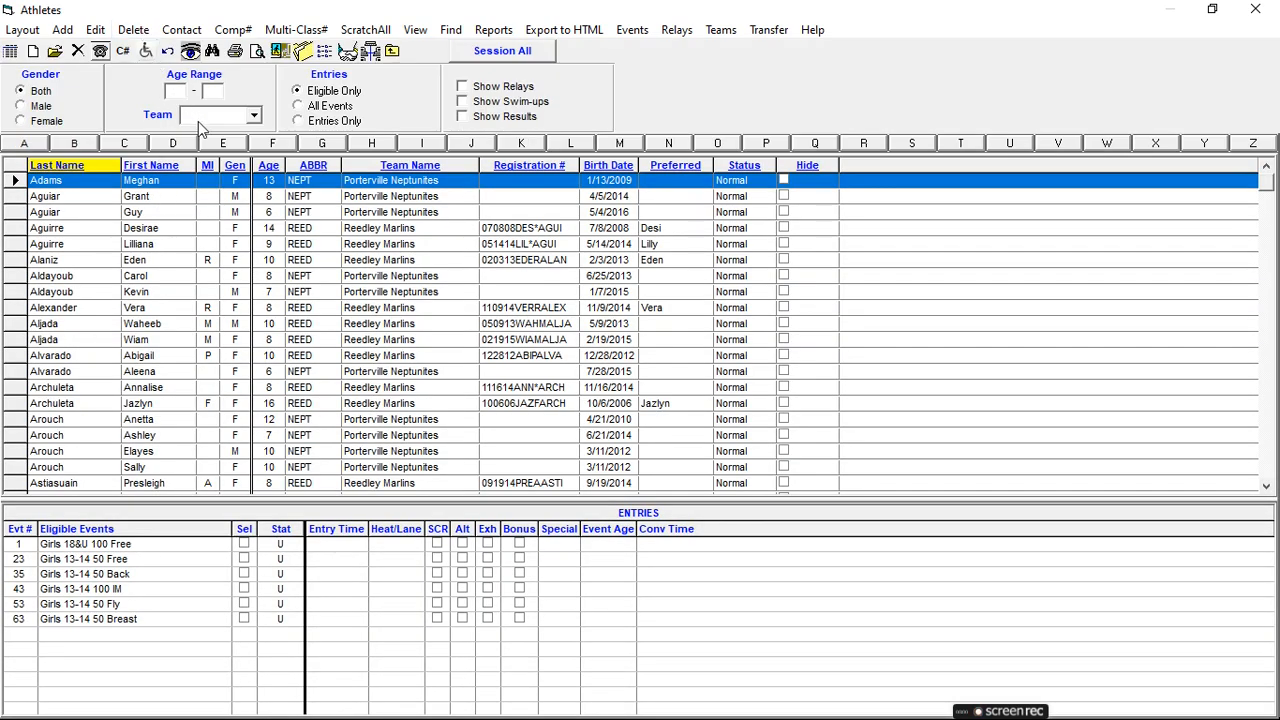
left_click(254, 117)
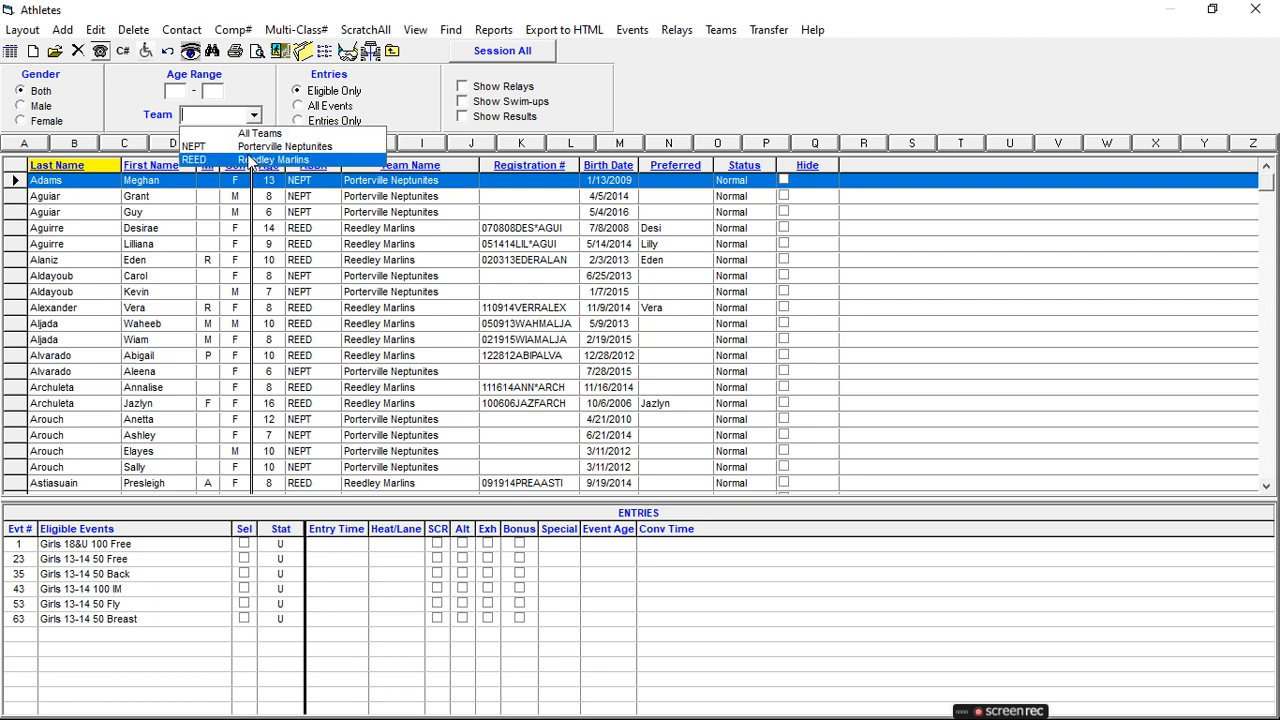
left_click(250, 159)
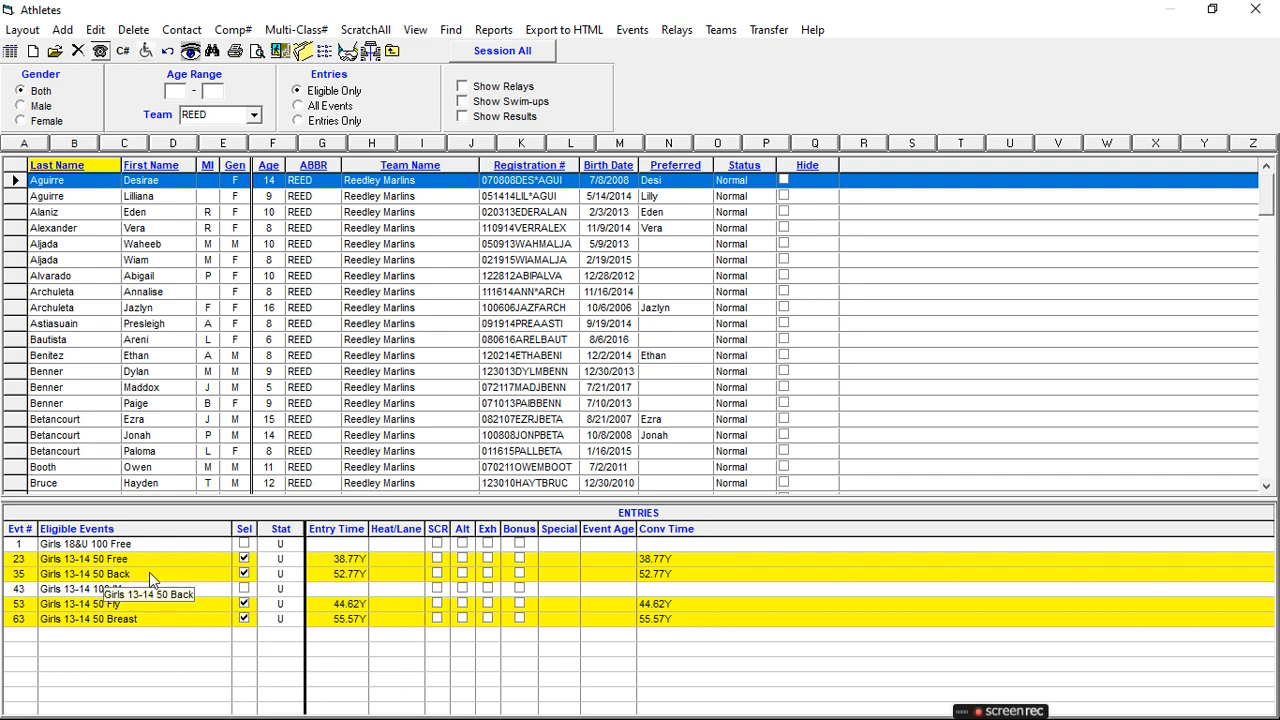
left_click(143, 292)
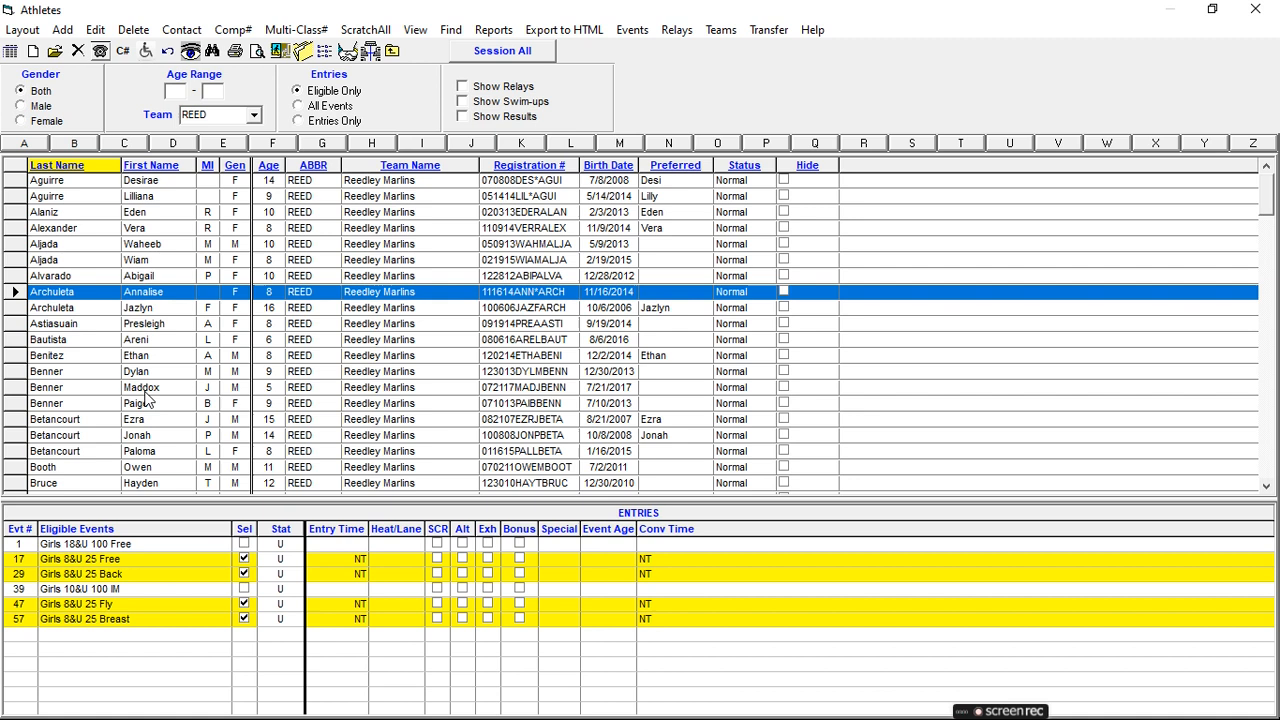
left_click(145, 373)
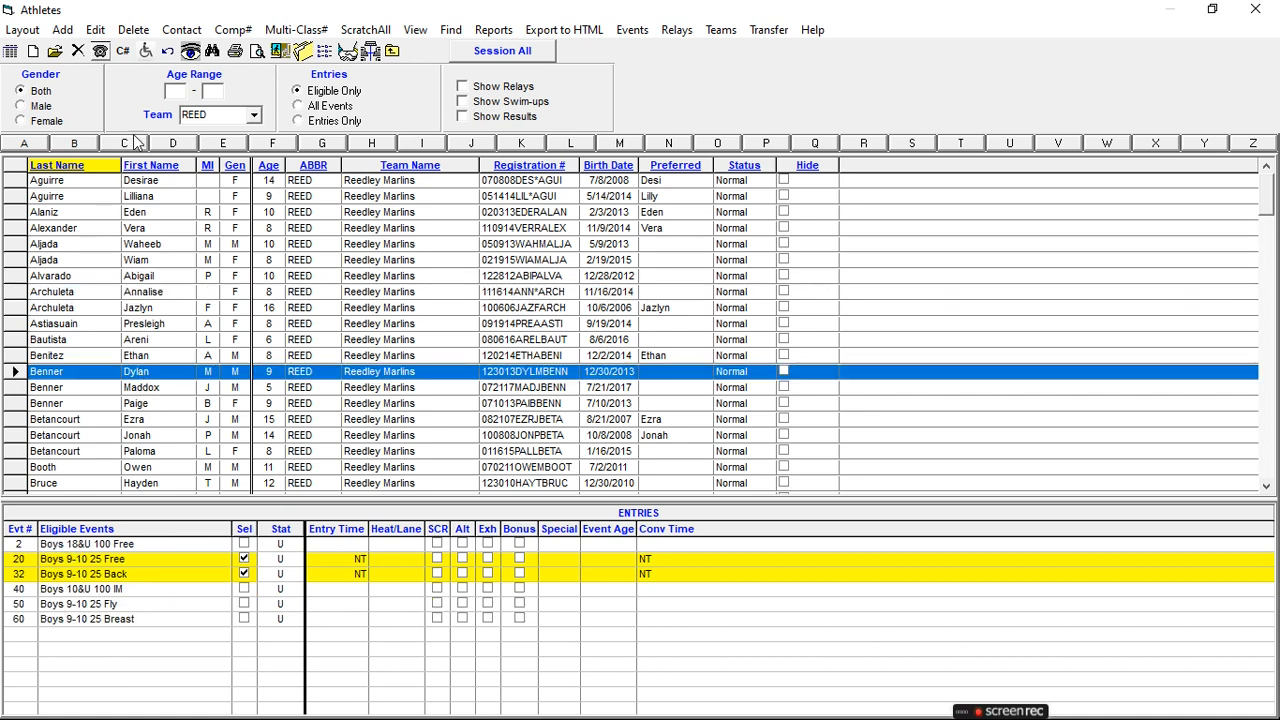
- Filter to NEPT, review several Neptunites swimmers' entry times, then close the athlete roster
left_click(254, 115)
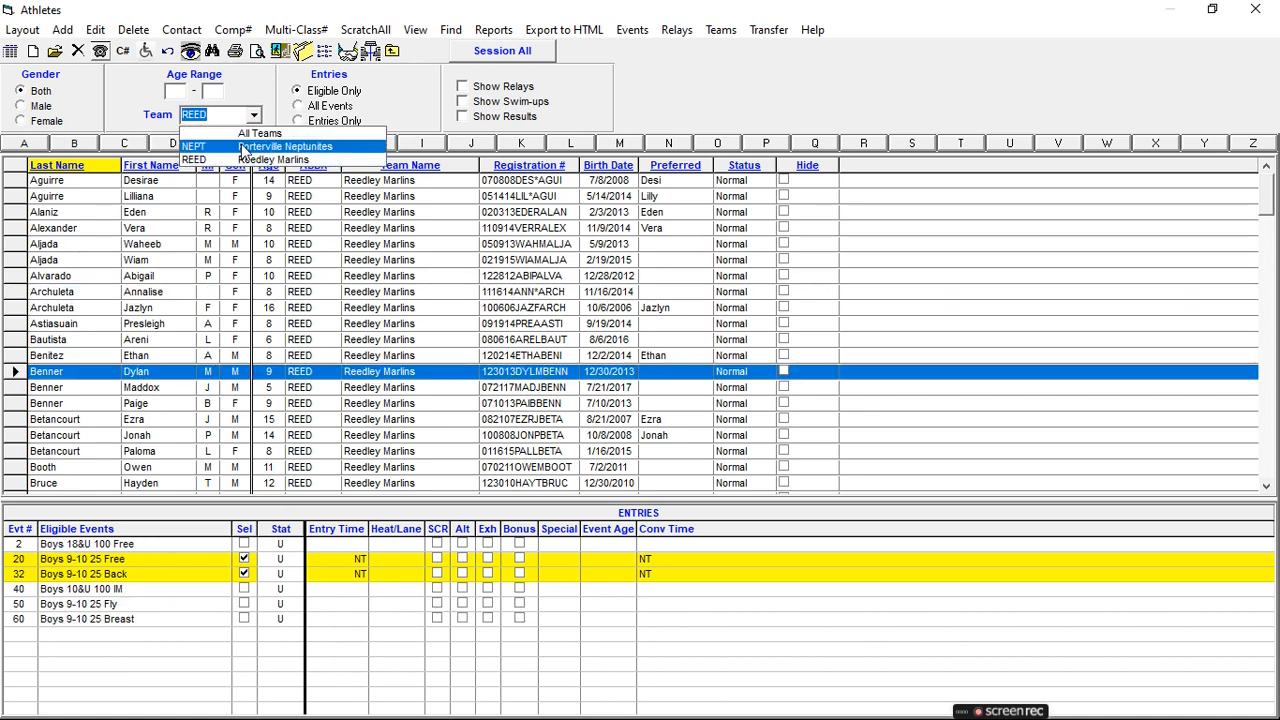
left_click(243, 147)
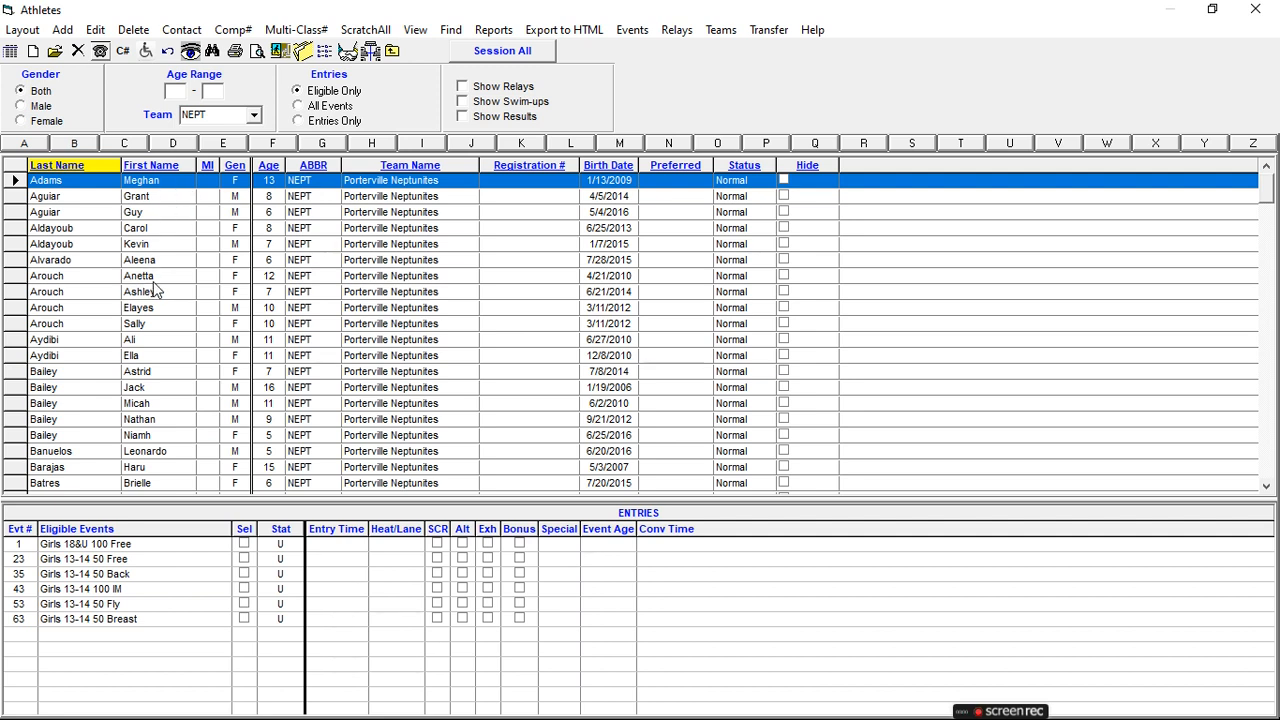
left_click(145, 341)
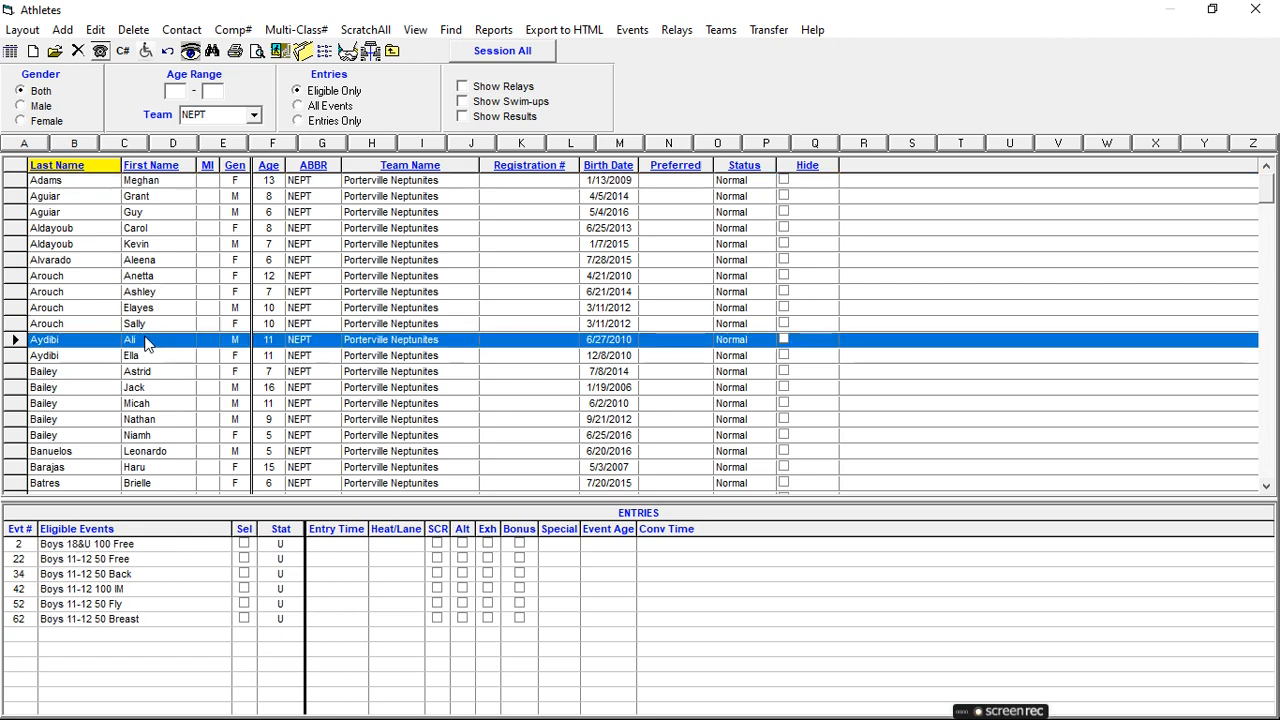
left_click(151, 387)
scroll(151, 386, "down", 1)
left_click(161, 435)
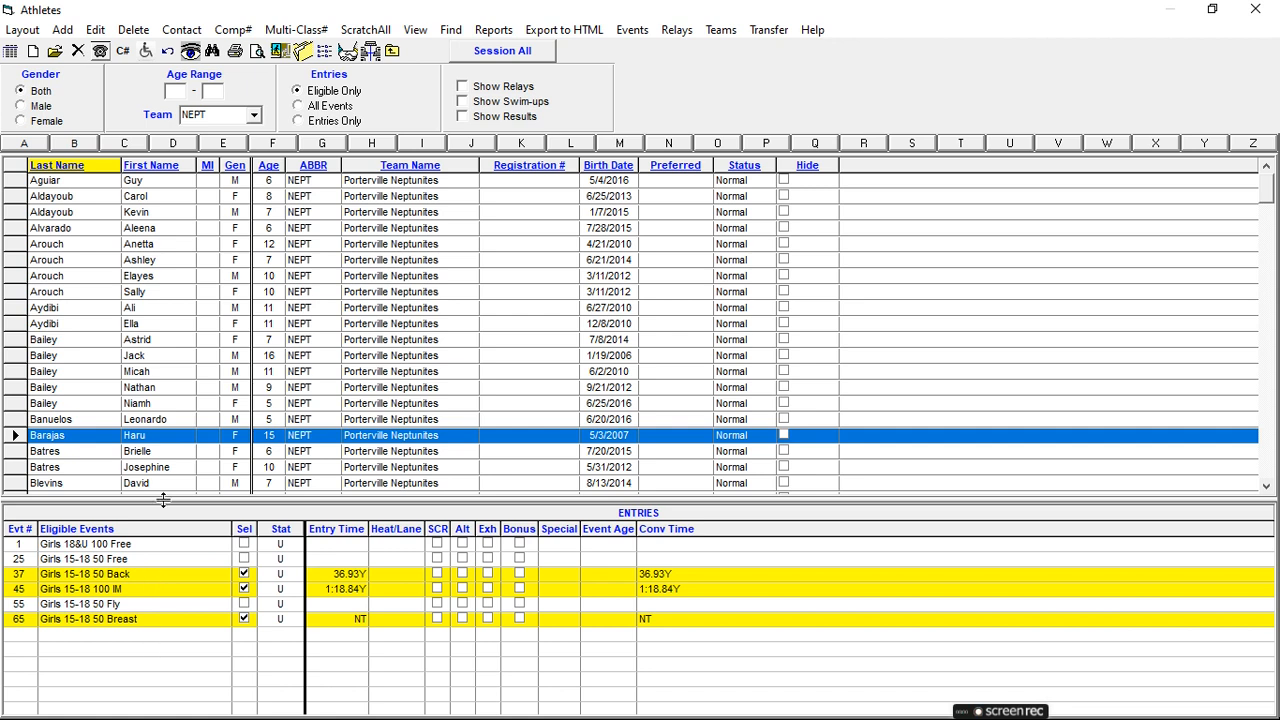
scroll(150, 440, "down", 2)
left_click(145, 419)
scroll(145, 425, "down", 1)
left_click(145, 425)
scroll(145, 425, "down", 1)
left_click(145, 425)
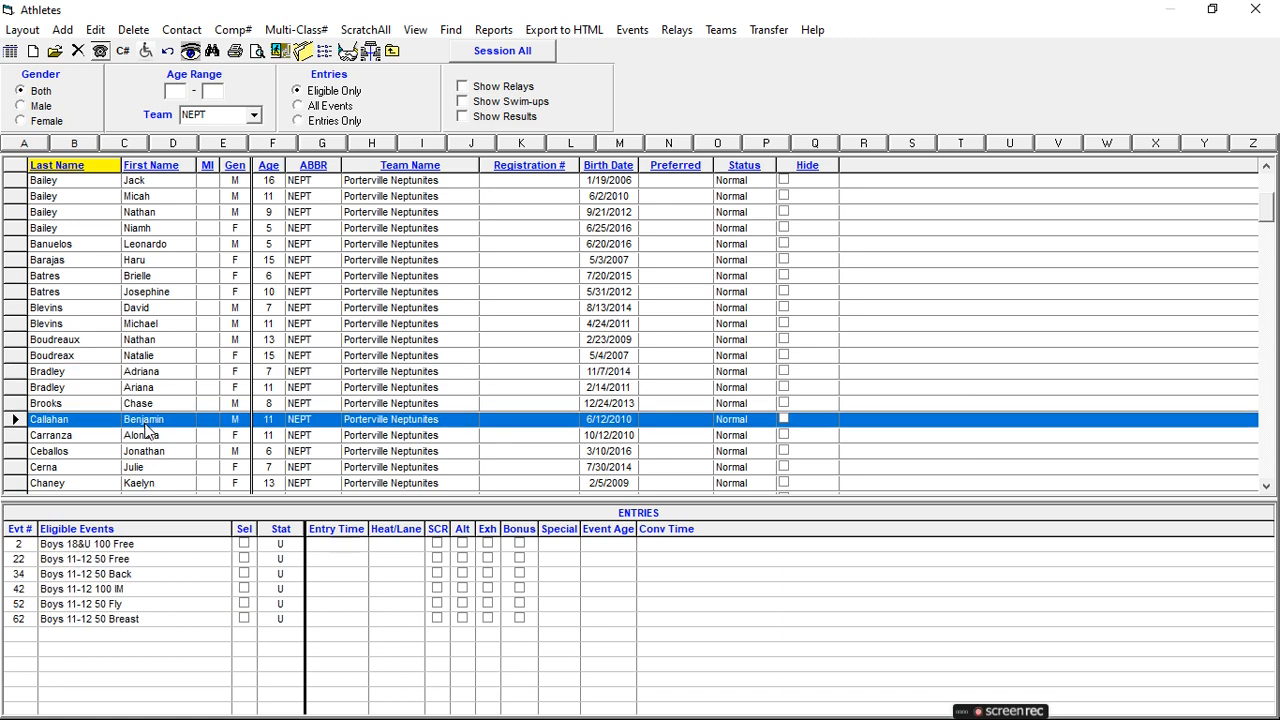
left_click(150, 451)
scroll(150, 455, "down", 1)
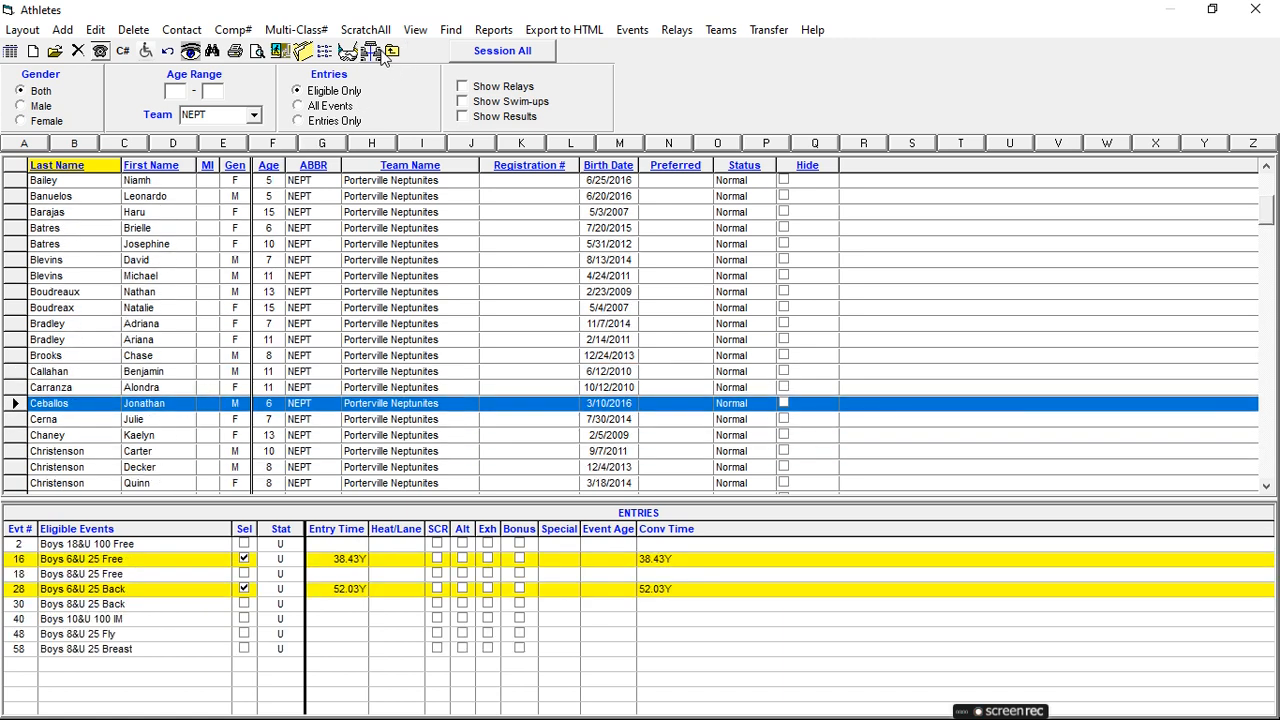
left_click(392, 52)
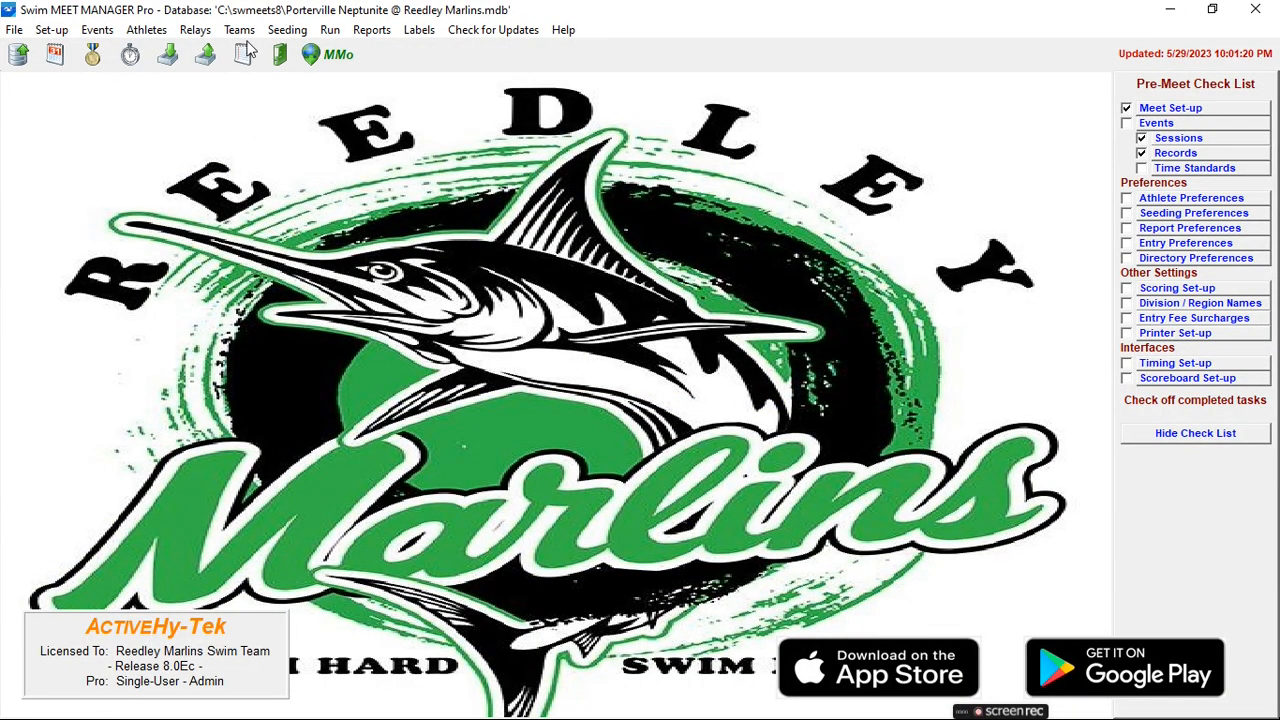
- Select all events in Seeding and seed them, leaving the zero-entry events un-seeded (71 of 76)
left_click(272, 35)
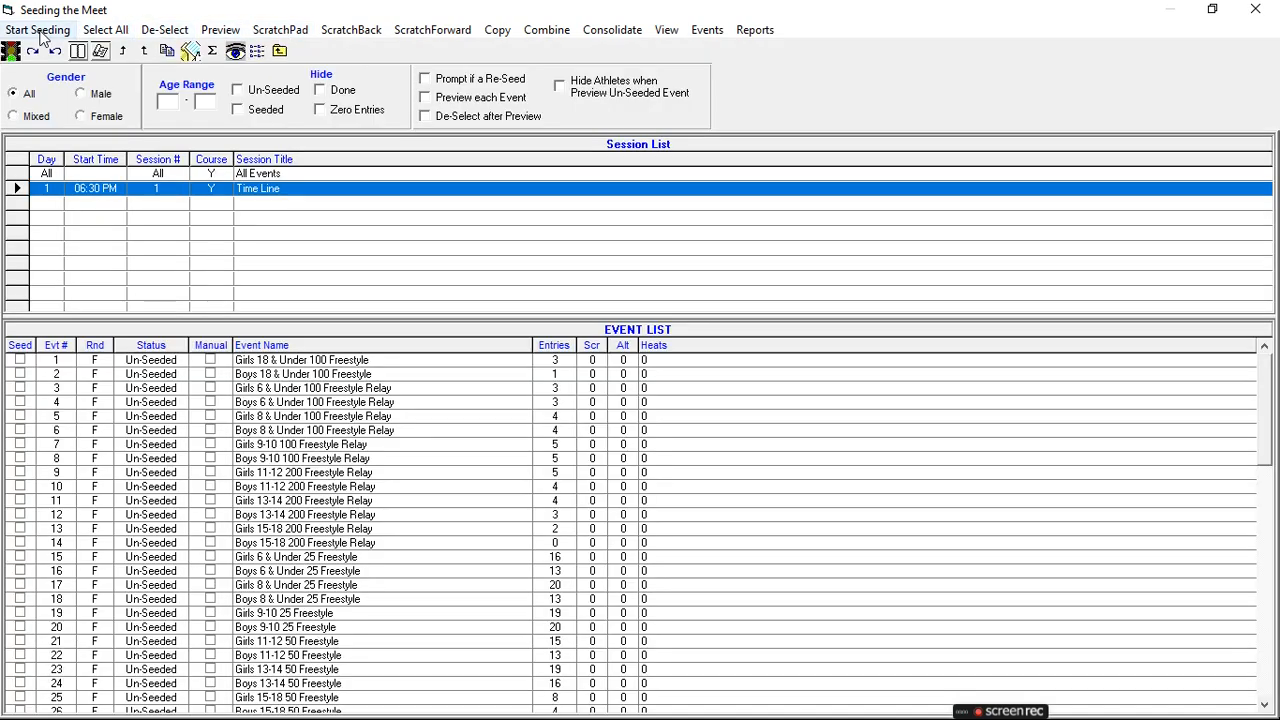
left_click(107, 31)
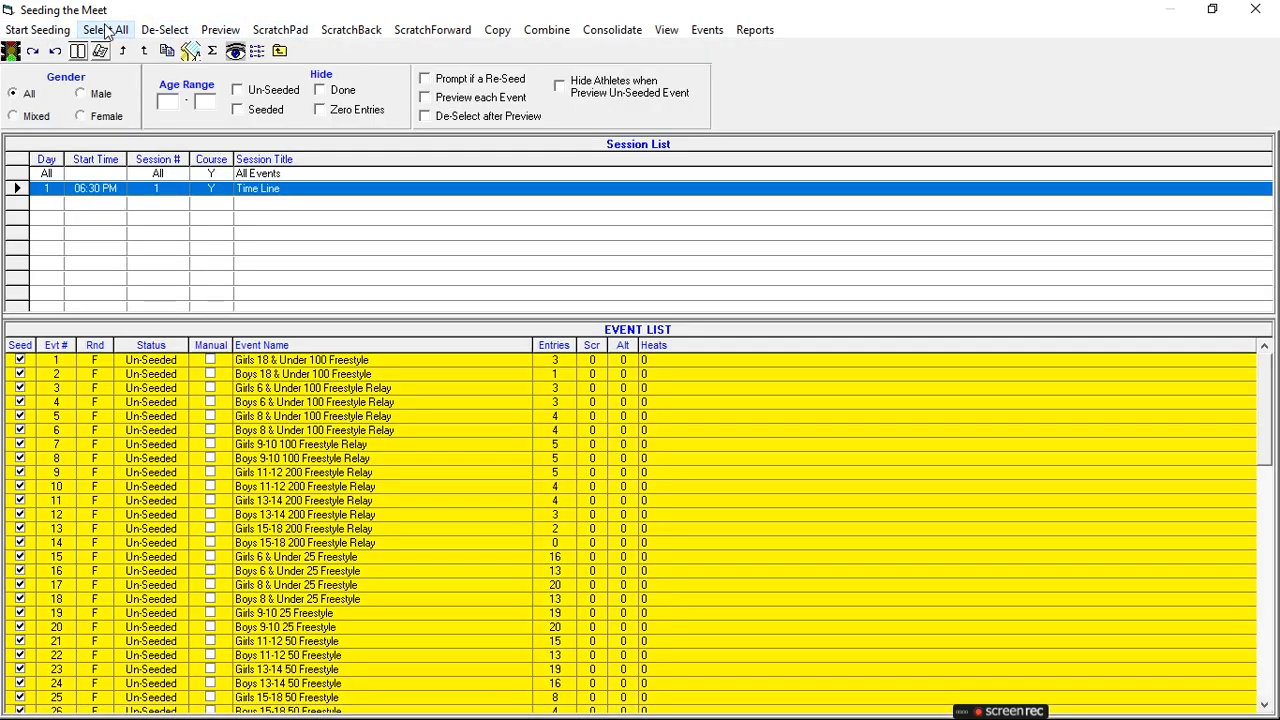
left_click(36, 30)
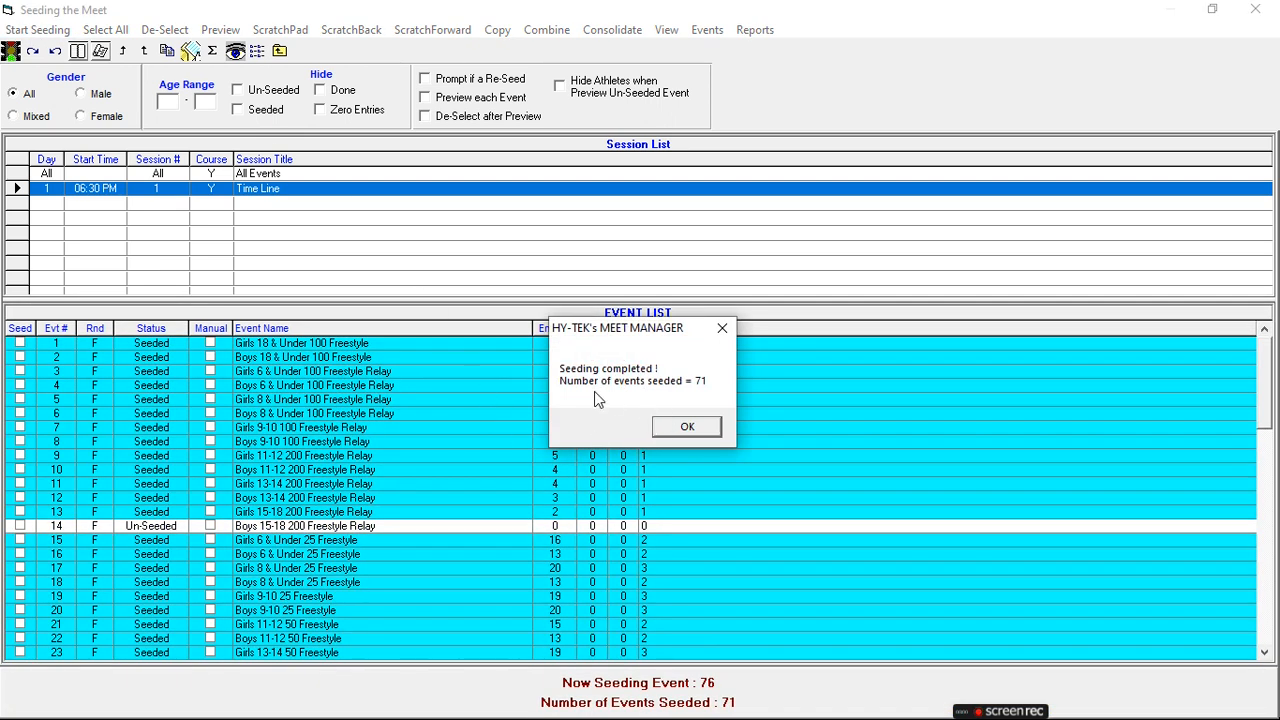
left_click(686, 428)
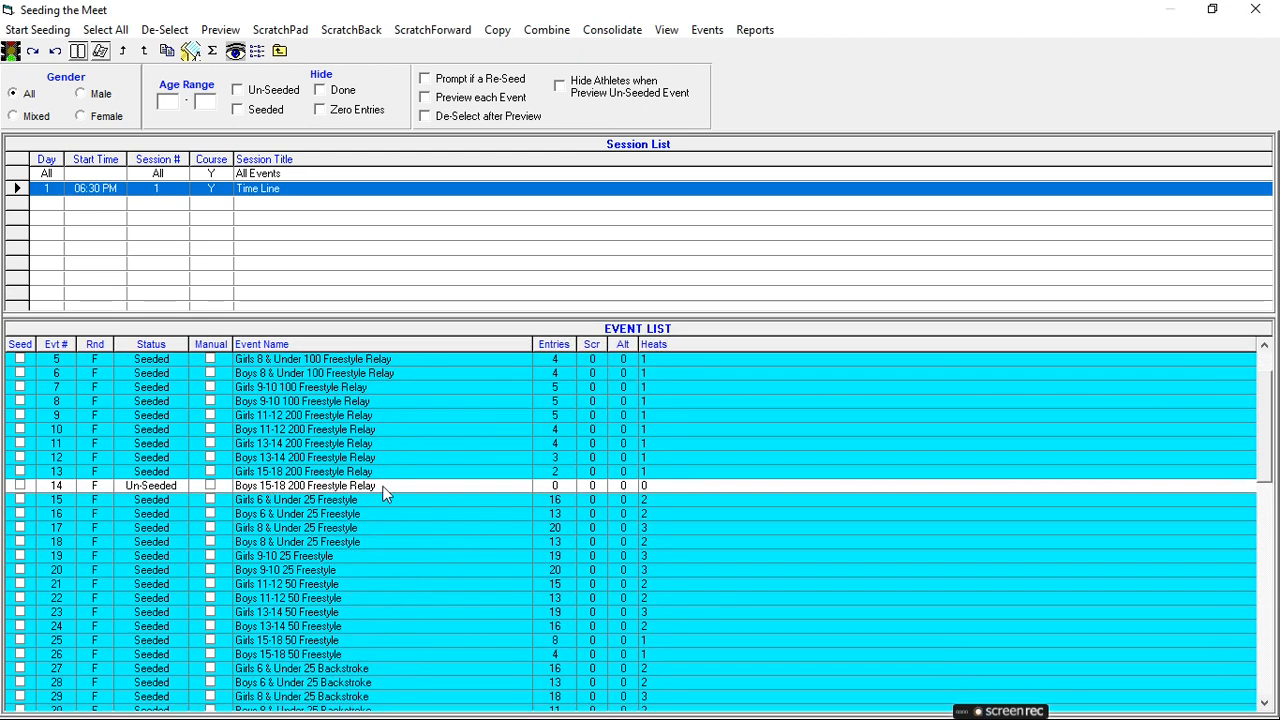
scroll(384, 495, "down", 7)
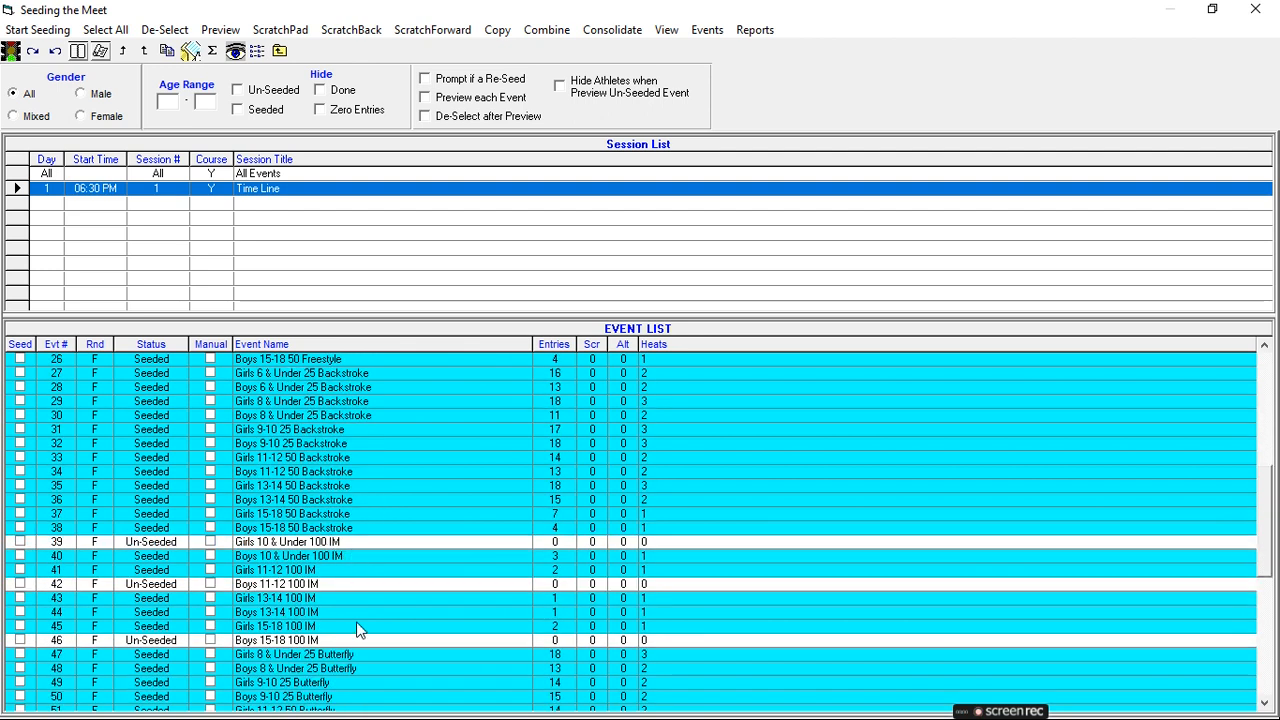
scroll(357, 625, "down", 1)
scroll(355, 622, "down", 8)
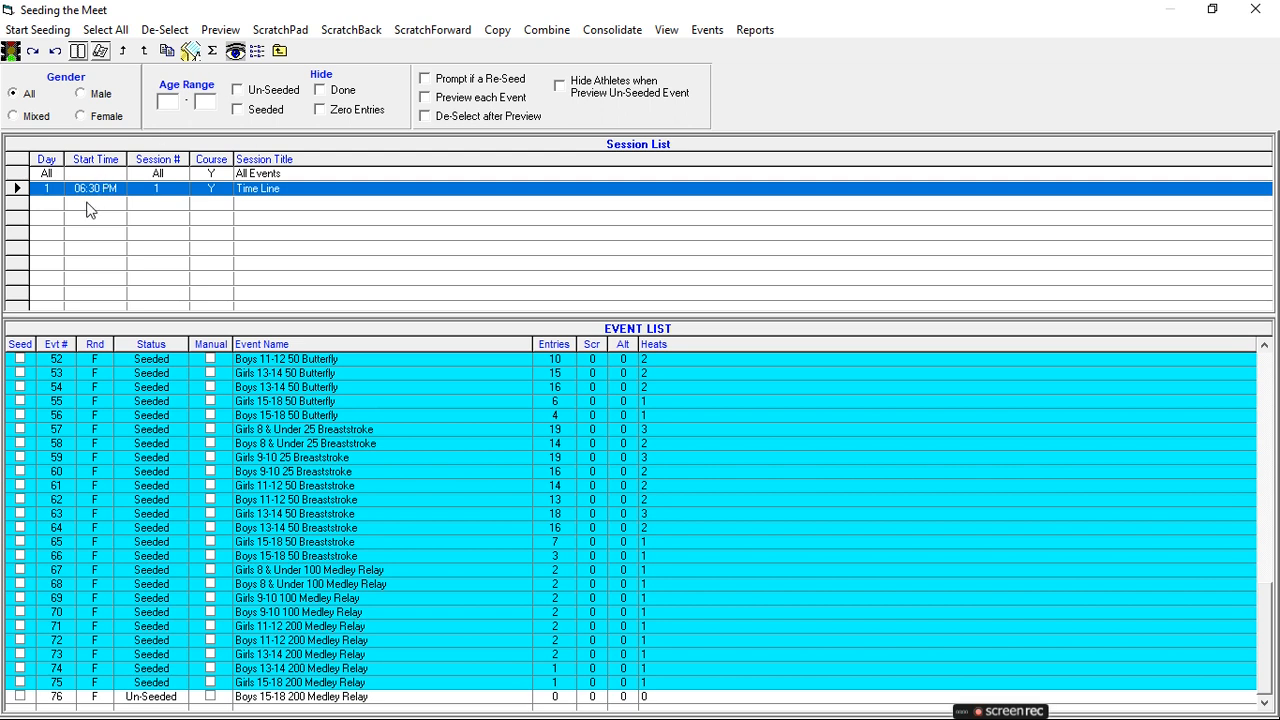
- Leave Seeding, open Run the Meet past the port error, and display Event 1's heat
left_click(280, 51)
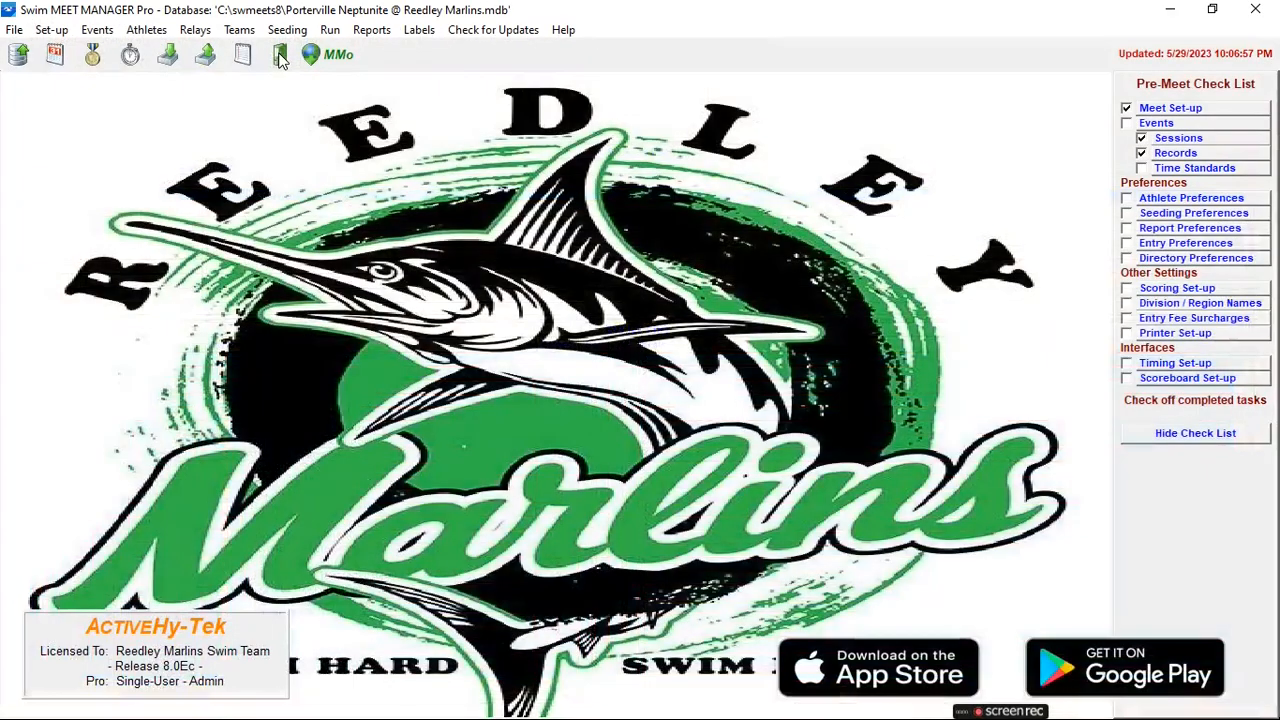
left_click(330, 33)
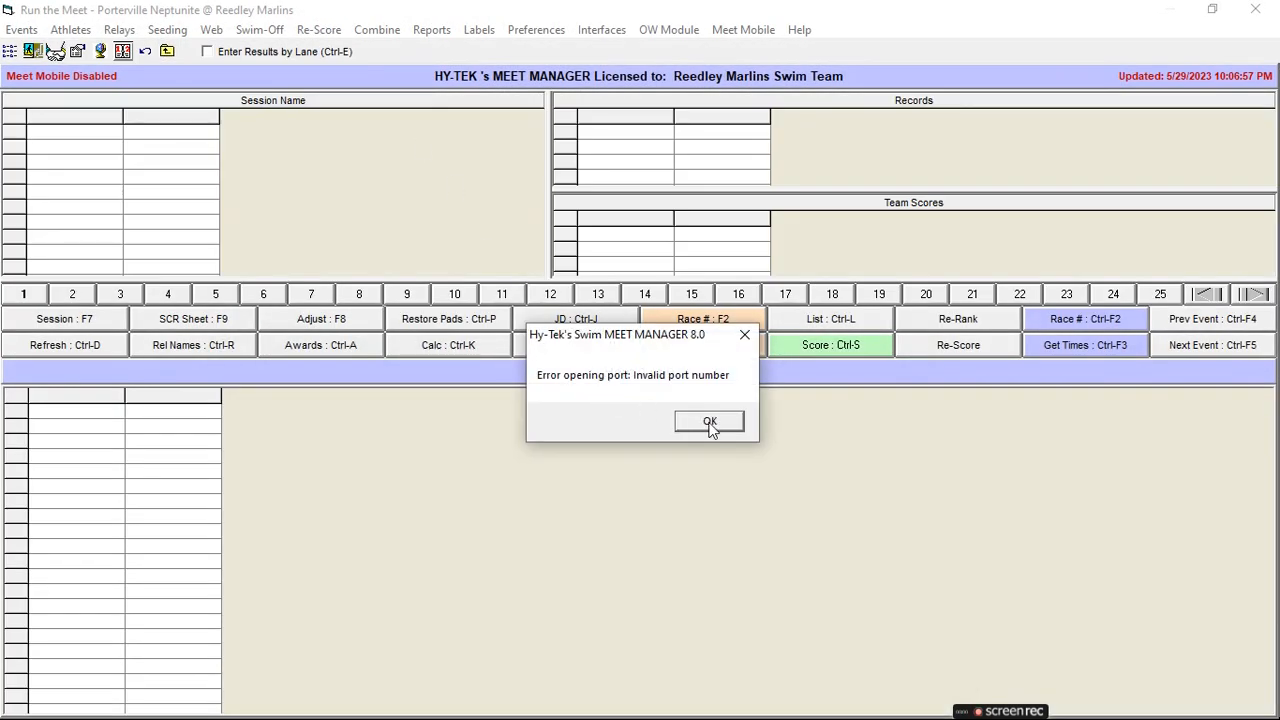
left_click(700, 423)
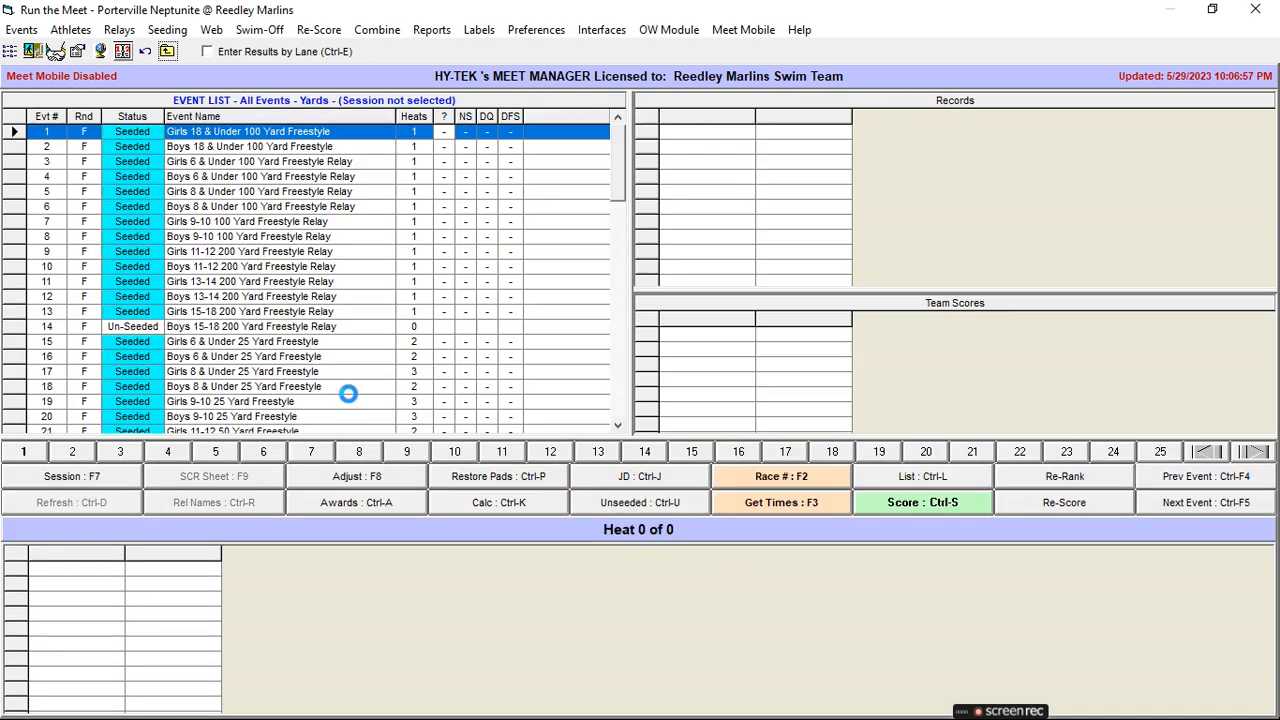
left_click(245, 131)
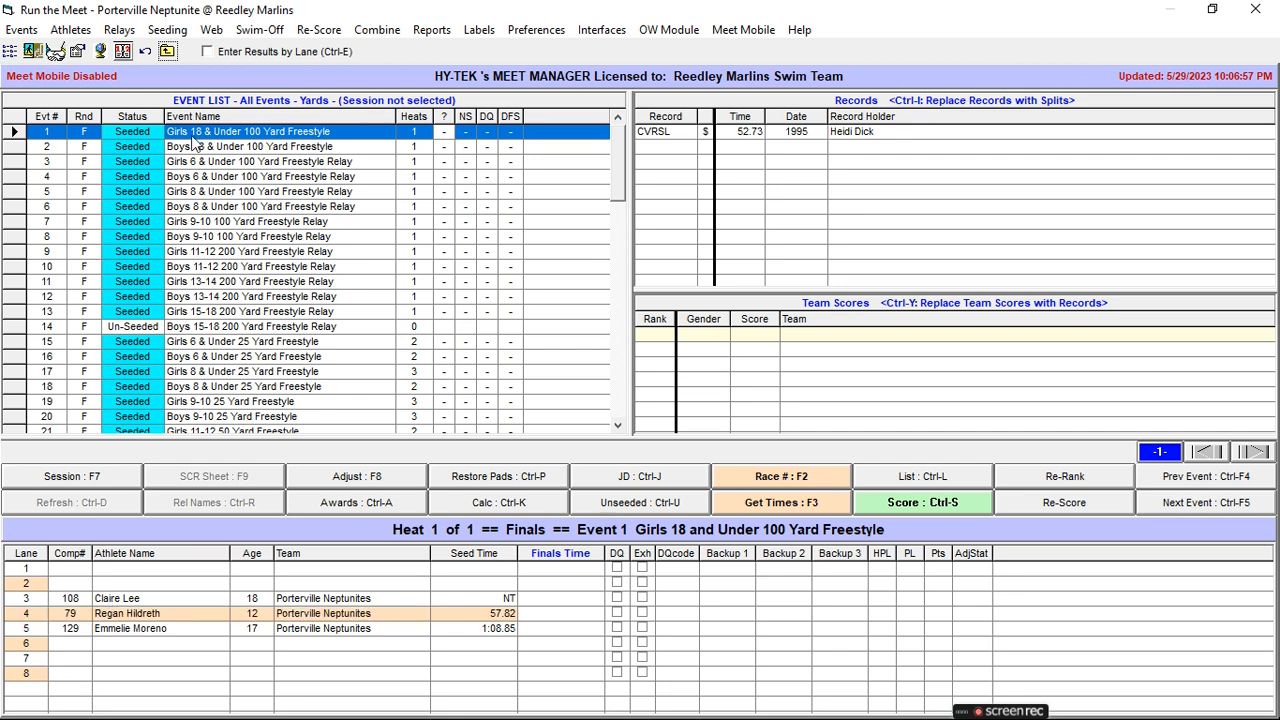
left_click(293, 148)
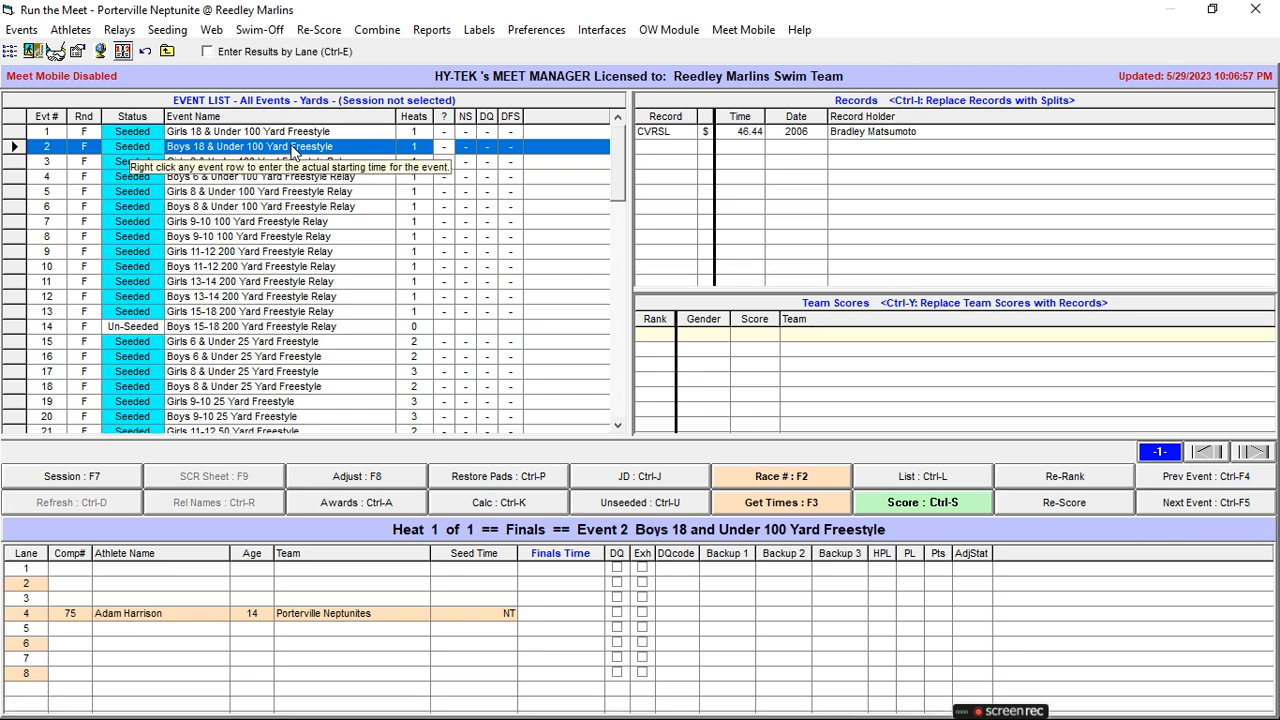
left_click(281, 133)
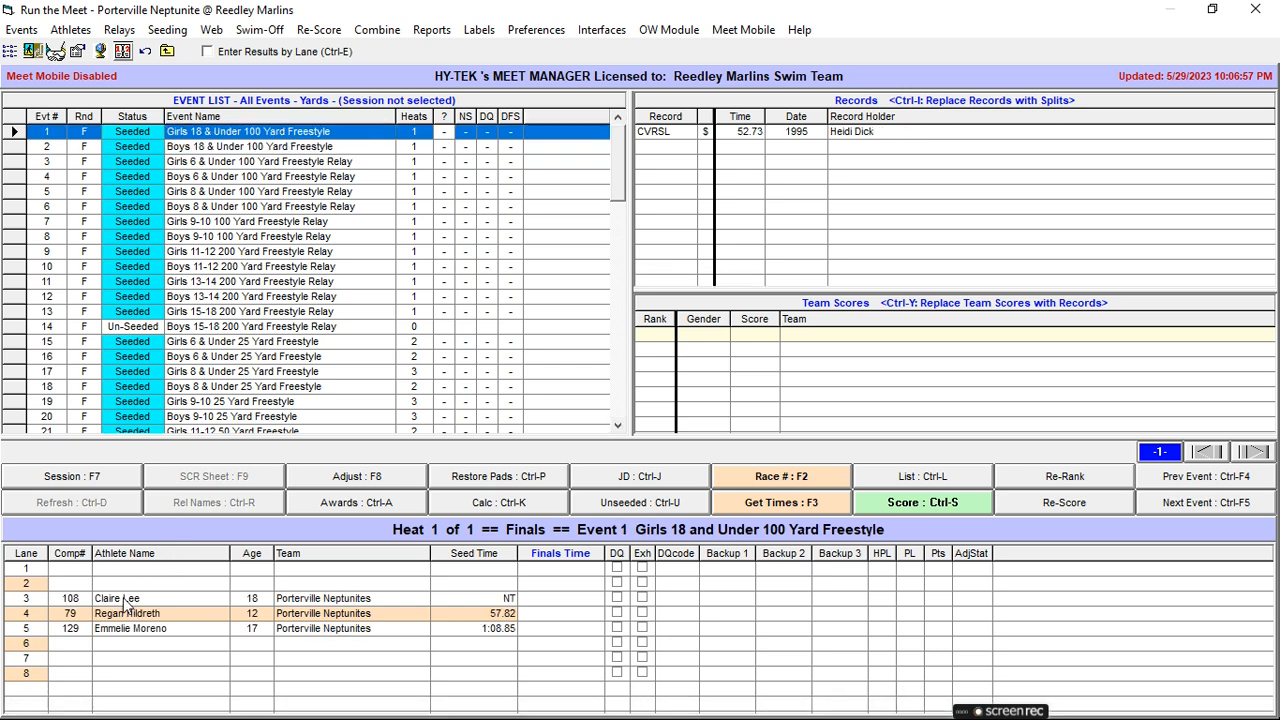
- Move Event 1's three swimmers up one lane each into lanes 2, 3 and 4
left_click_drag(127, 610, 132, 584)
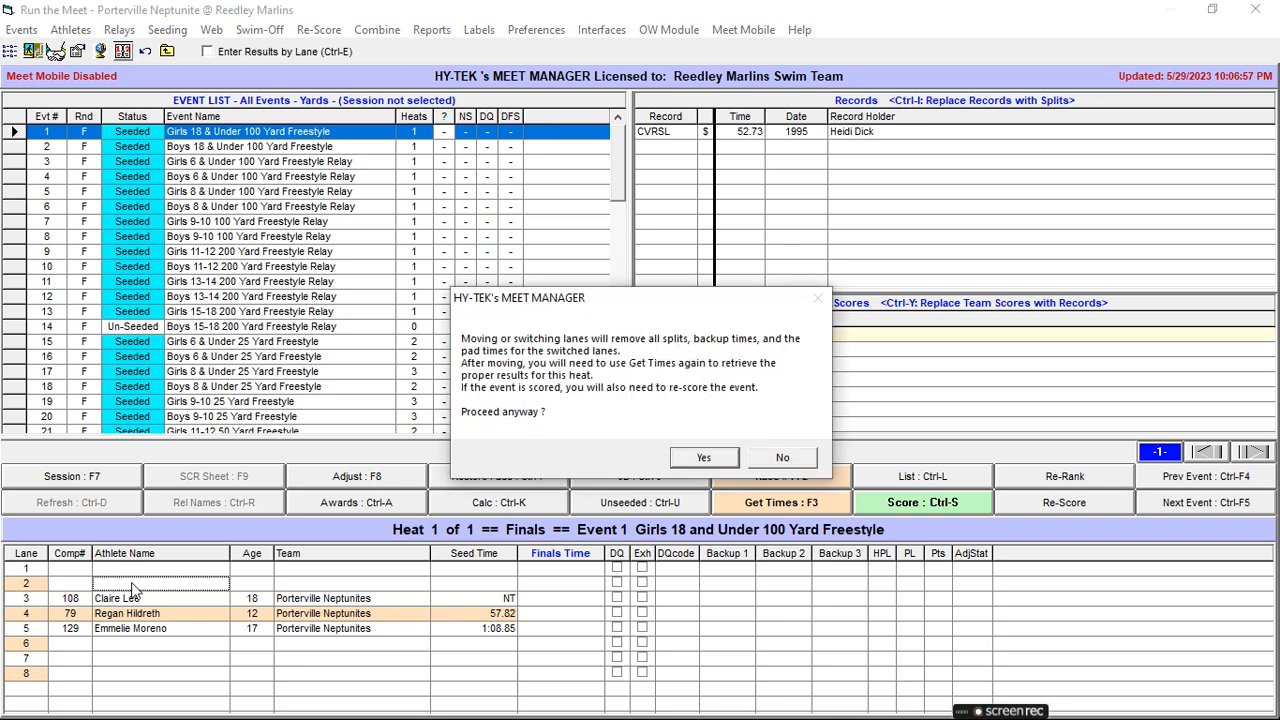
key("Return")
left_click_drag(131, 613, 129, 605)
key("Return")
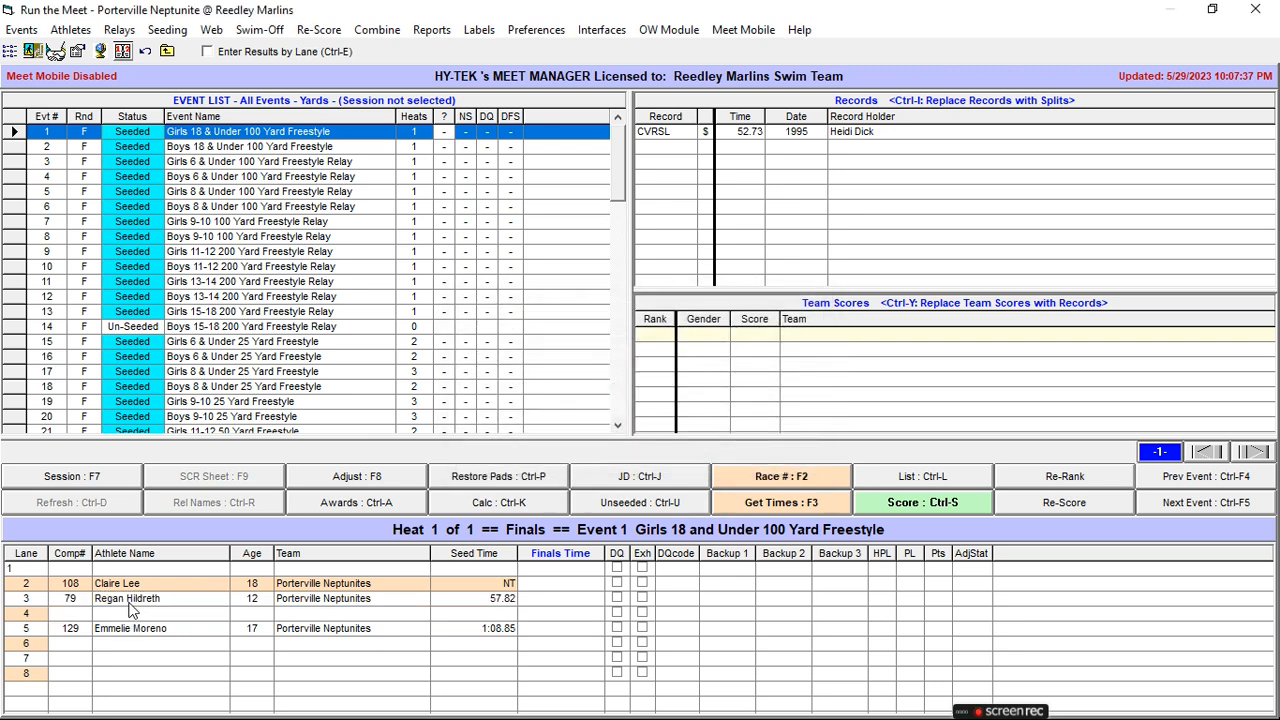
left_click_drag(130, 638, 130, 614)
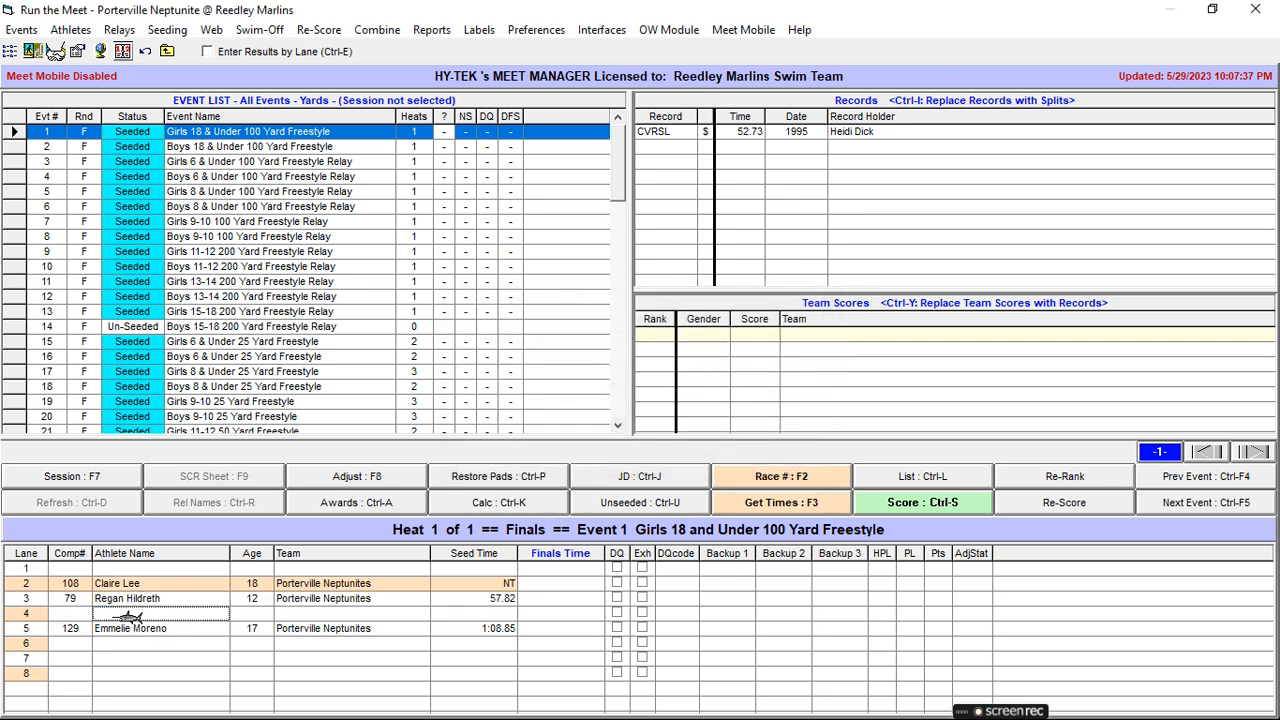
key("Return")
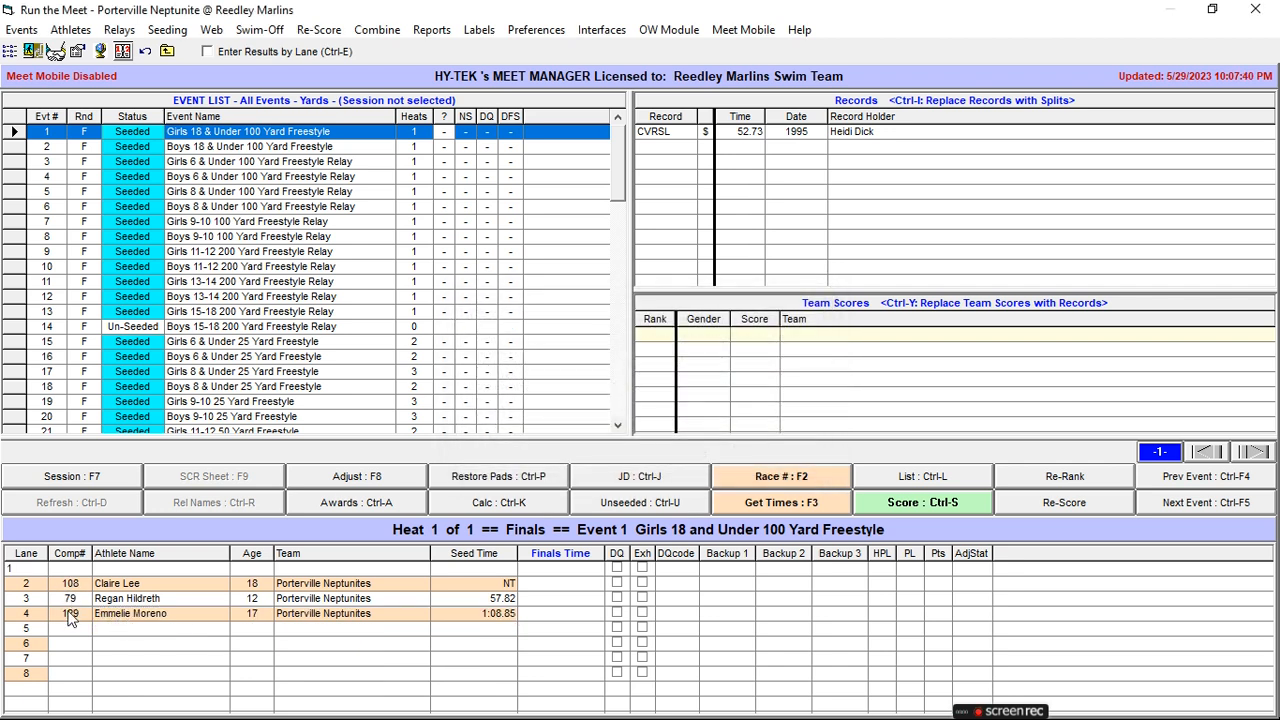
- Move Event 2's only swimmer from lane 4 to lane 6, then recheck Event 1's lanes
left_click(268, 148)
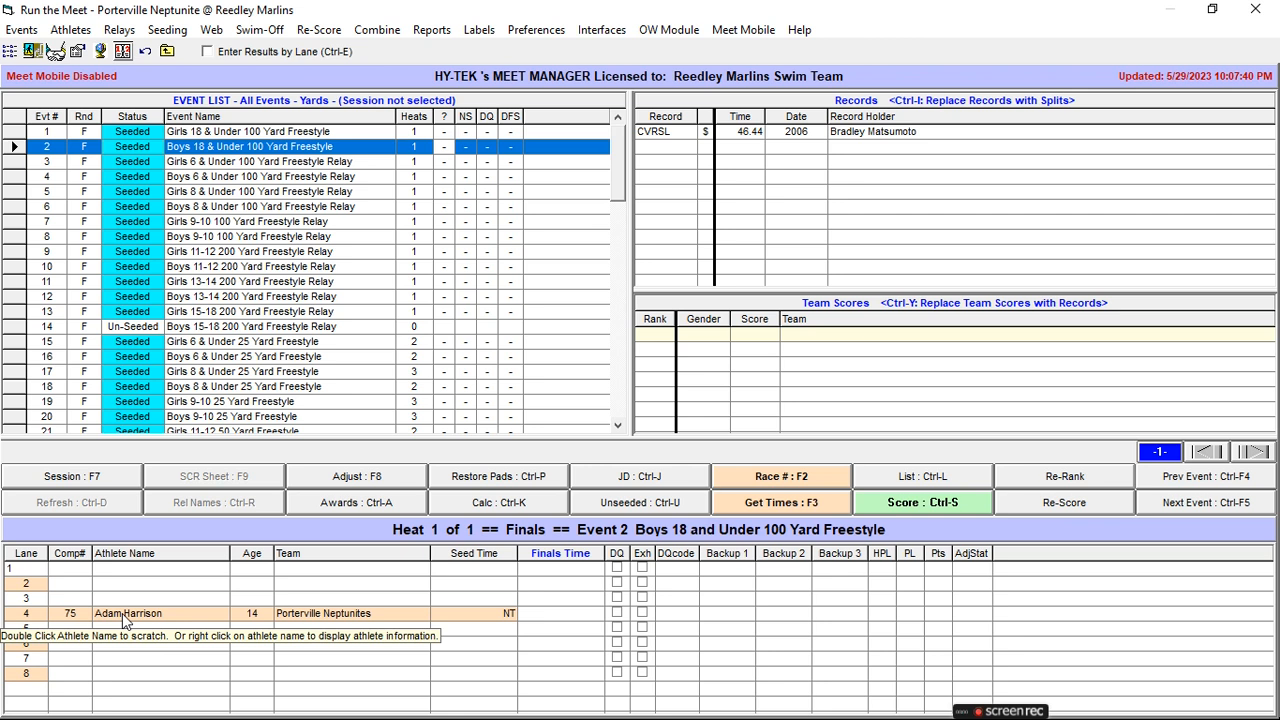
left_click_drag(122, 613, 116, 648)
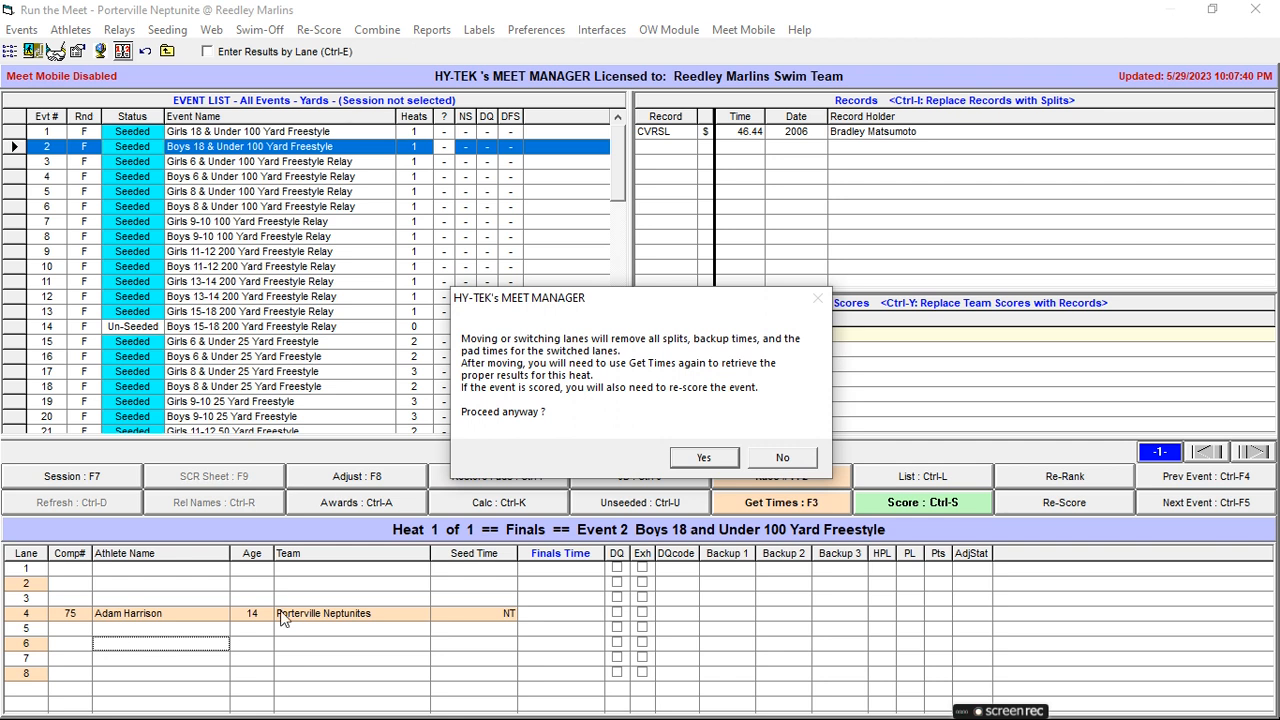
key("Return")
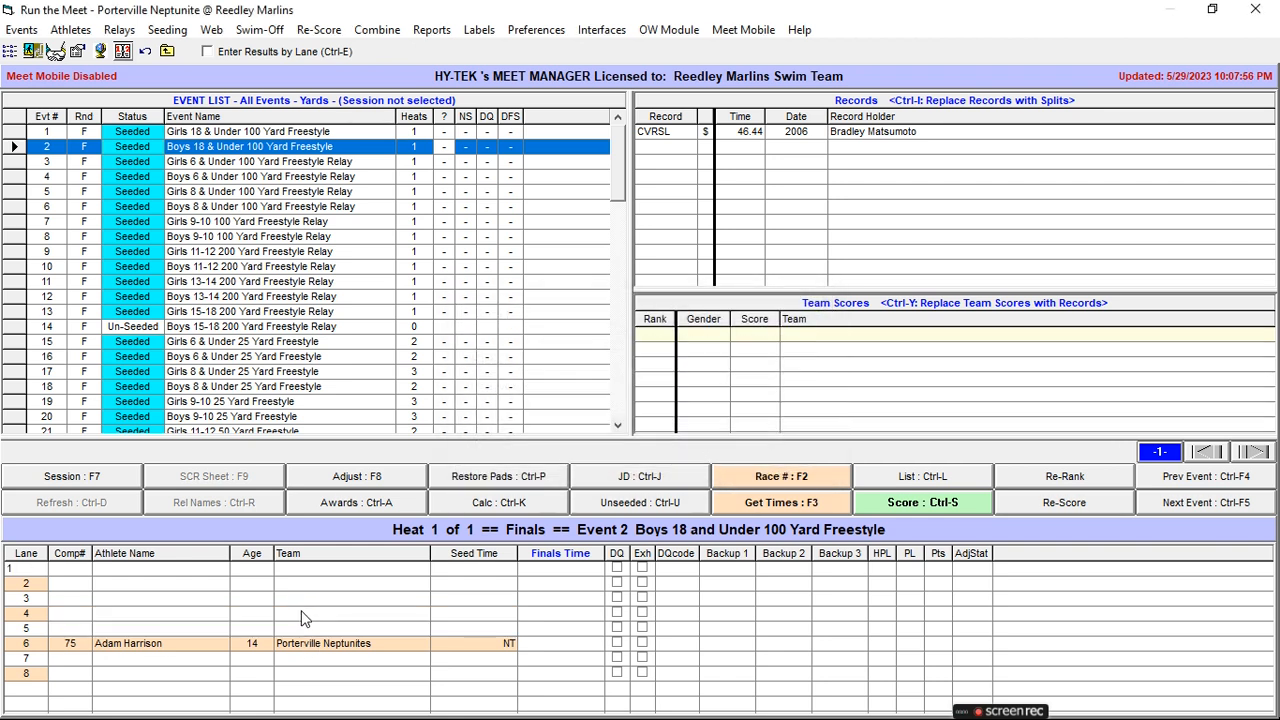
left_click(250, 135)
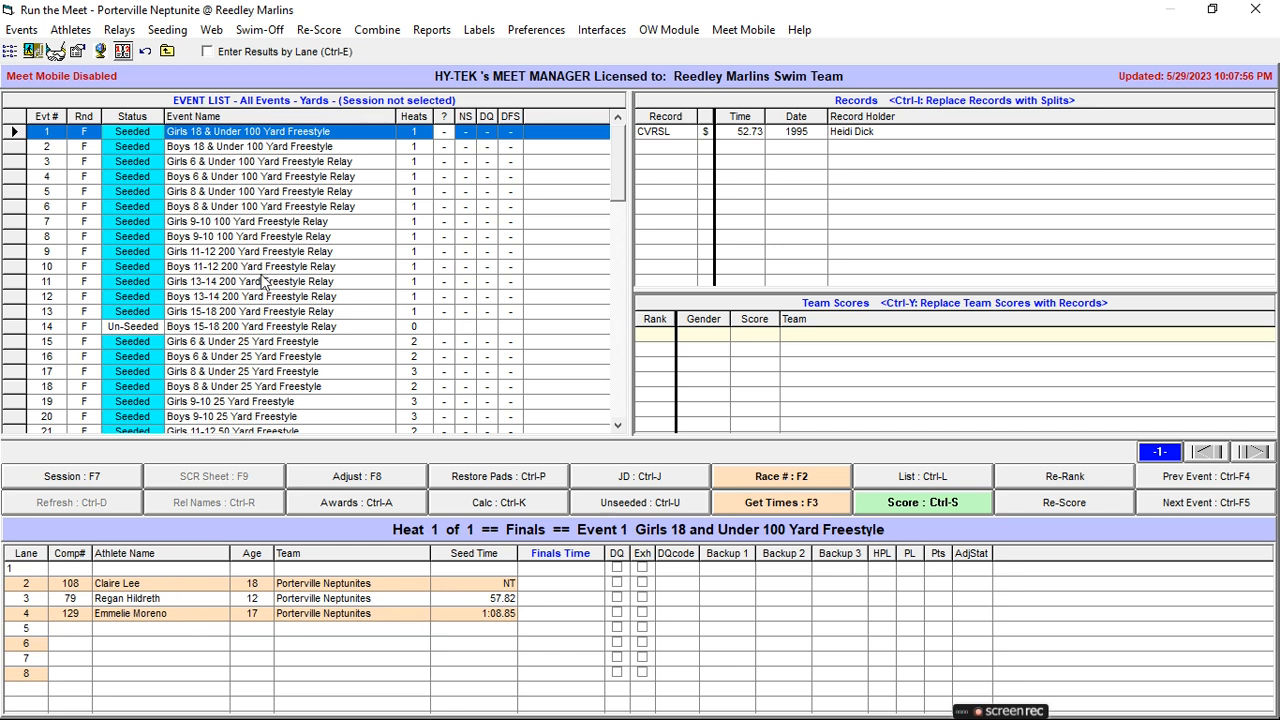
left_click(248, 147)
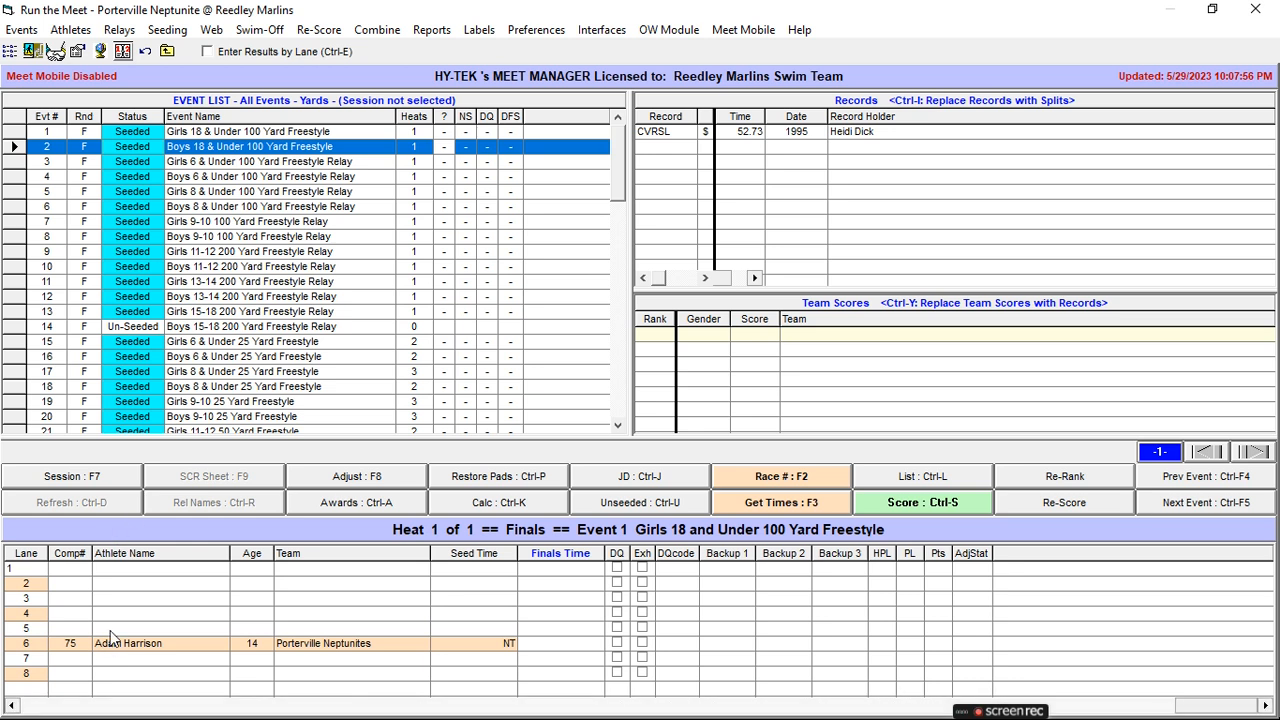